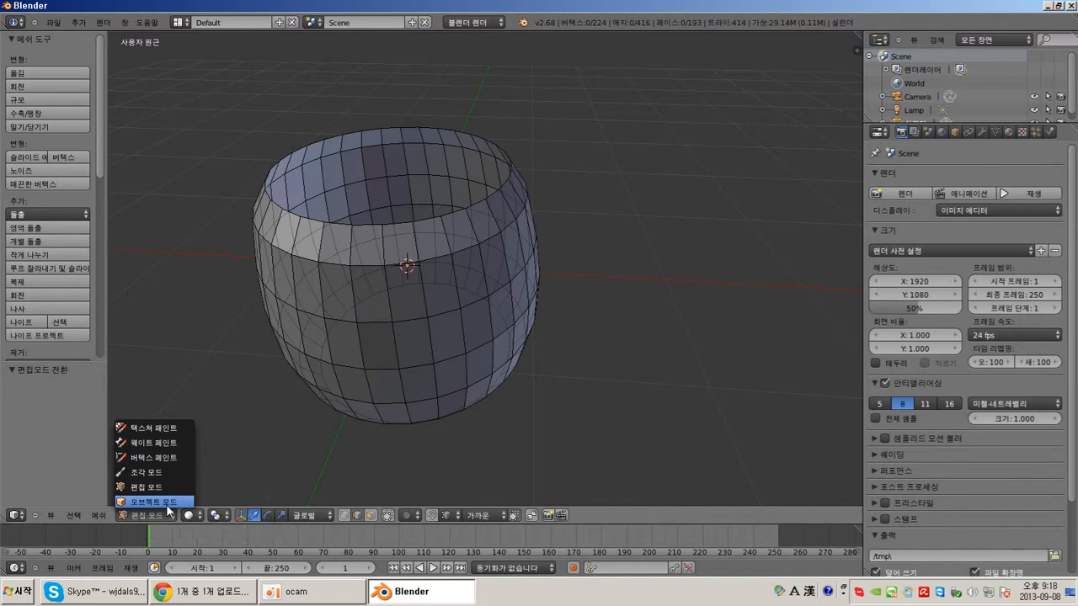
Step: Add a NURBS path curve at the centre of the cup
scroll(522, 387, down, 4)
scroll(519, 390, up, 4)
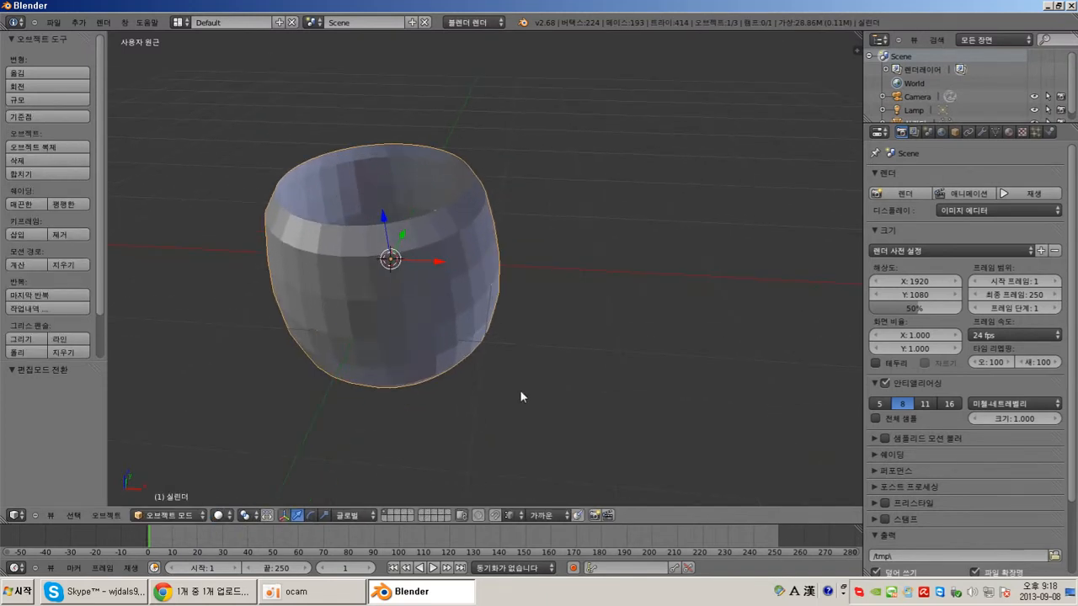
shift+middle_drag(541, 375, 508, 375)
shift+middle_drag(616, 357, 389, 243)
scroll(550, 367, down, 1)
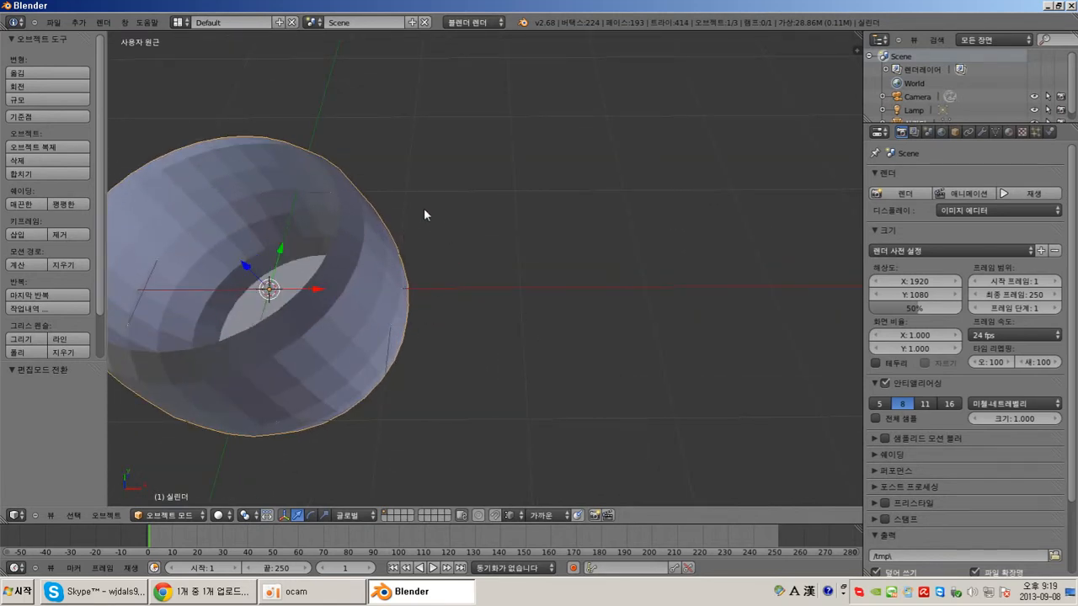
click(78, 22)
mouse_move(119, 47)
click(186, 104)
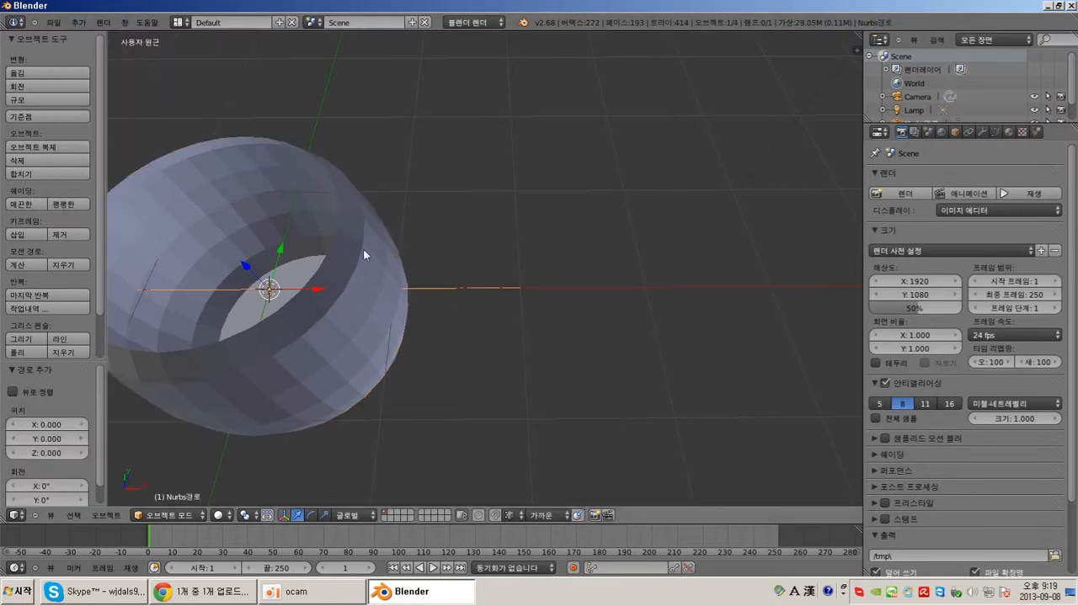
Step: Move the path 3.25 units along the X axis so it lies beside the cup
middle_drag(302, 293, 389, 298)
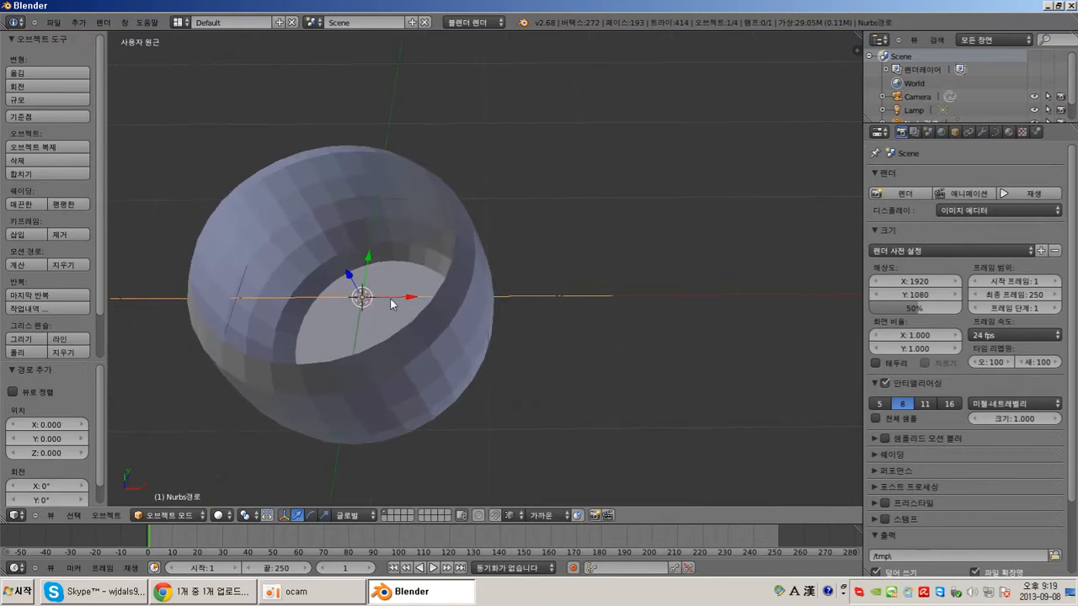
middle_drag(177, 299, 570, 301)
drag(417, 295, 810, 297)
middle_drag(810, 297, 643, 317)
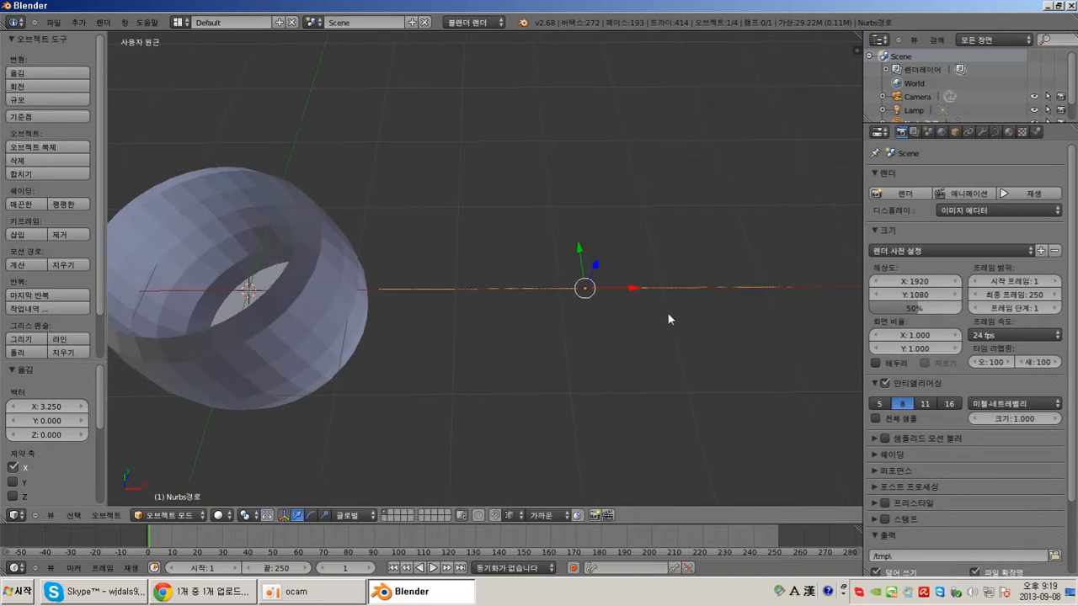
Step: Switch to the front view and put the path into Edit Mode
middle_drag(688, 371, 659, 346)
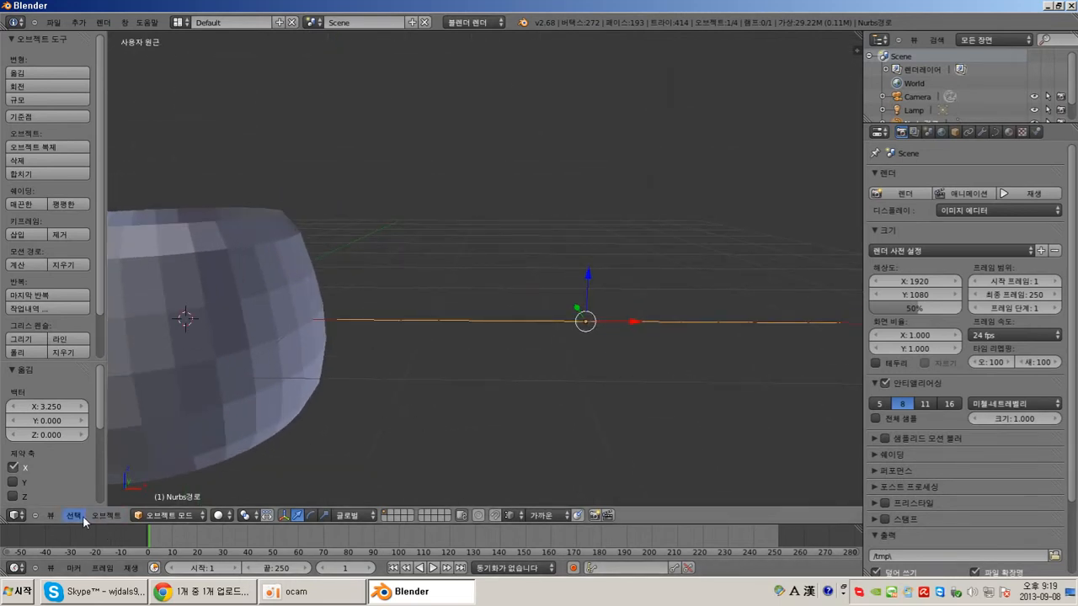
click(51, 515)
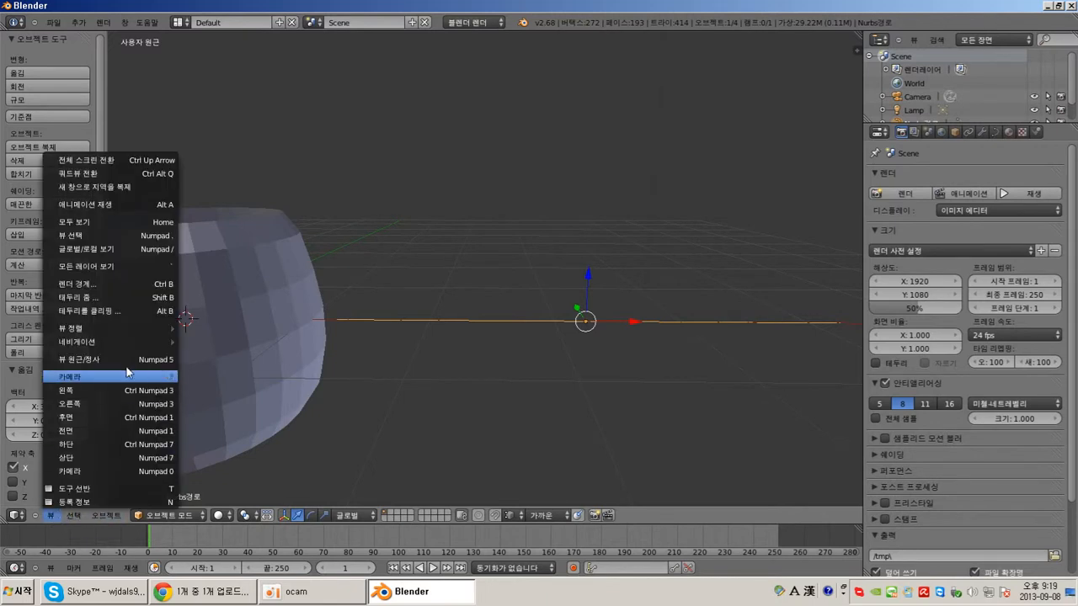
click(124, 430)
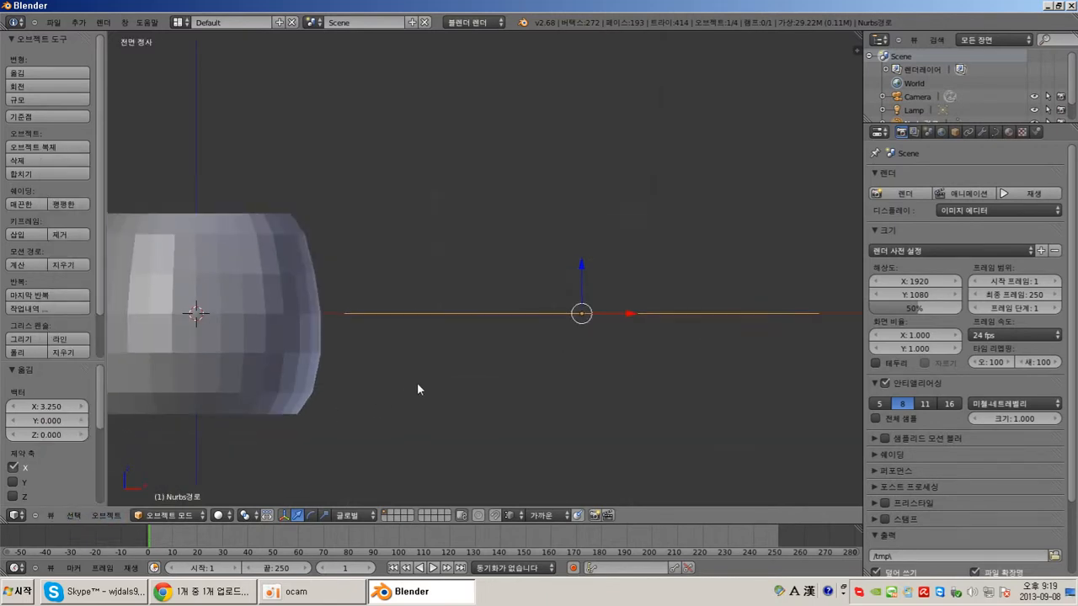
shift+middle_drag(492, 396, 502, 367)
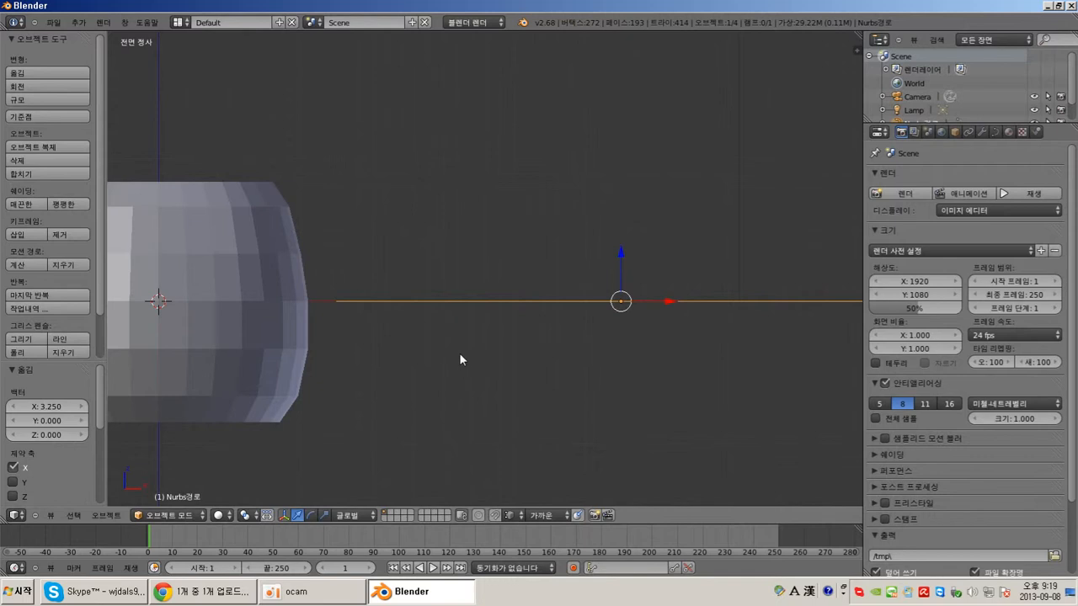
click(172, 515)
click(177, 487)
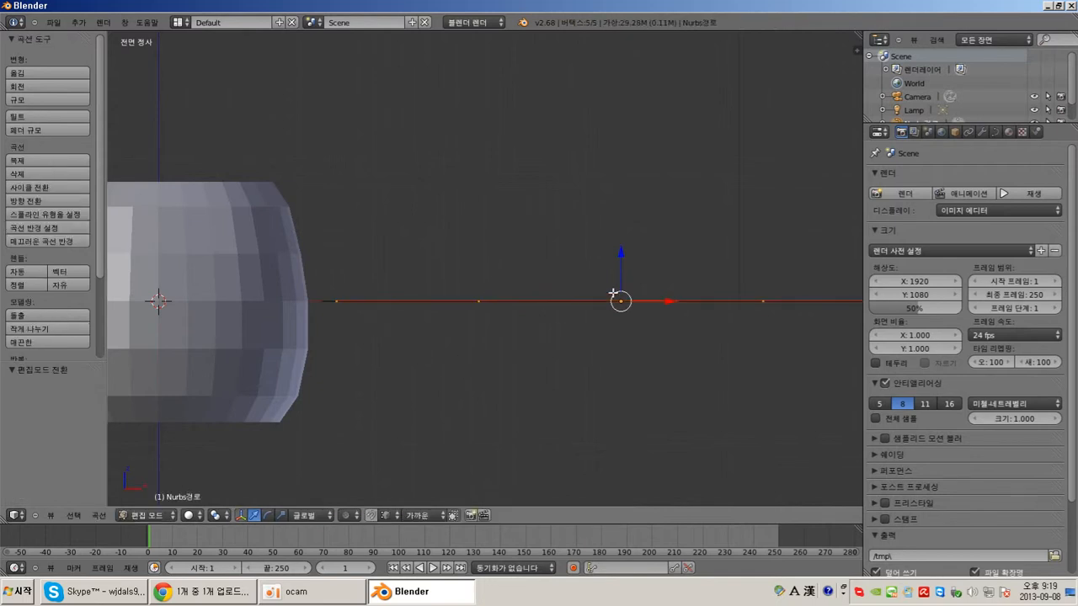
Step: Raise the path's control point nearest the cup to the upper body's height and lift the second point slightly
right_click(337, 300)
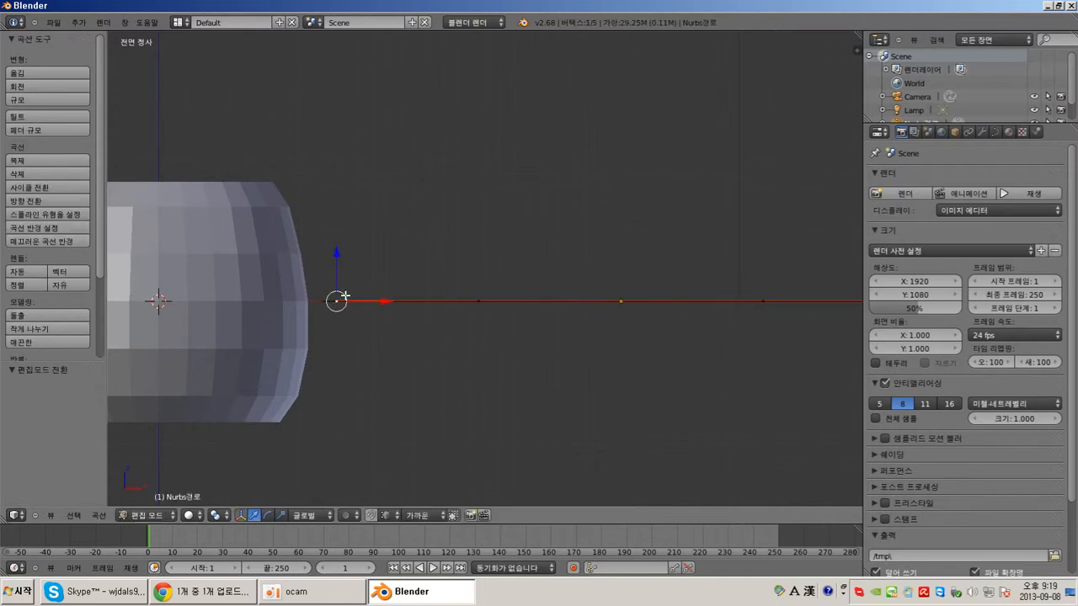
key(g)
click(338, 201)
right_click(480, 300)
key(g)
click(476, 281)
Step: Move the third control point below the second and bring the fourth down and back towards the cup
right_click(620, 300)
key(g)
click(477, 342)
right_click(765, 300)
key(g)
click(410, 399)
Step: Move the last control point to the cup's lower side, about -4.15 in X and -0.53 in Z, and raise the fourth level with it
shift+middle_drag(662, 378, 546, 371)
right_click(791, 294)
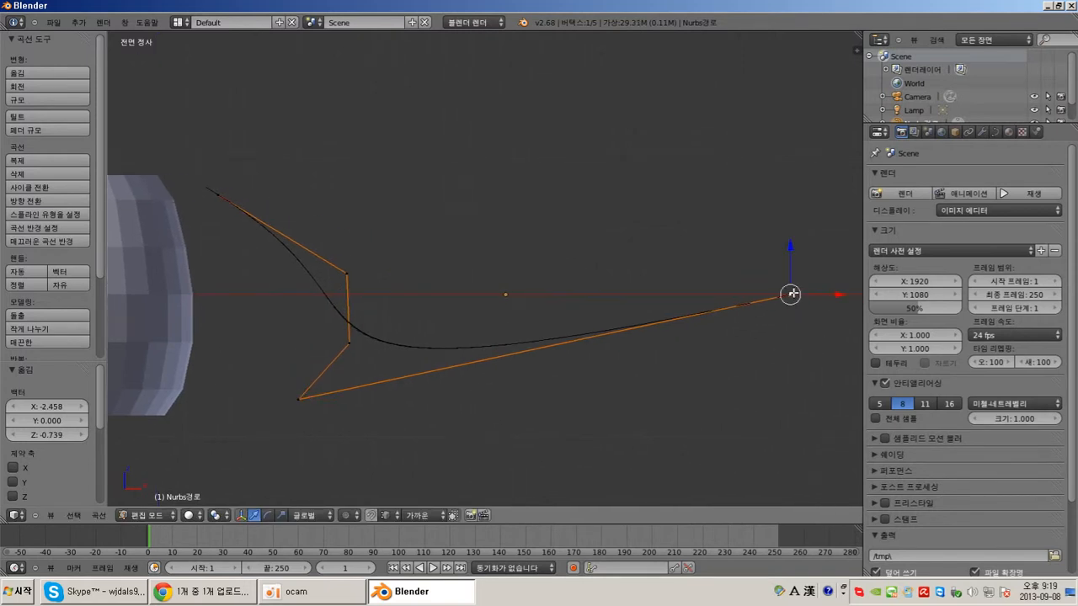
key(g)
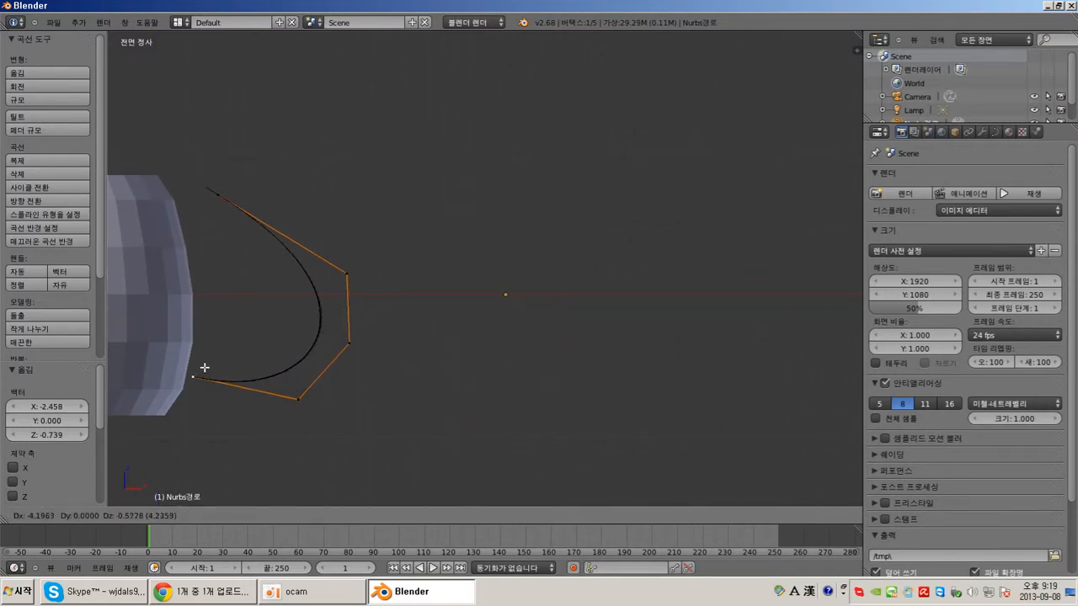
click(202, 371)
right_click(298, 398)
key(g)
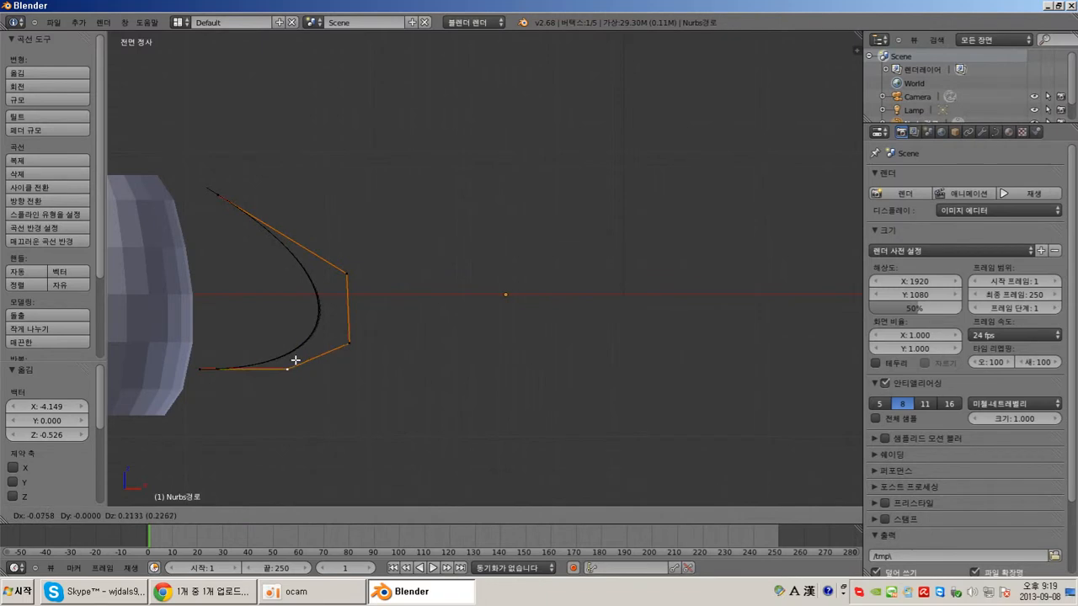
click(275, 359)
Step: Pull the two outer control points towards the cup, shifting the upper one about -0.41 in X and 0.26 in Z
right_click(348, 342)
key(g)
click(290, 305)
right_click(342, 274)
key(g)
click(289, 238)
Step: Lower the curve's top end point beside the cup and shift the upper corner point about -0.17 in X and 0.08 in Z
right_click(229, 198)
key(g)
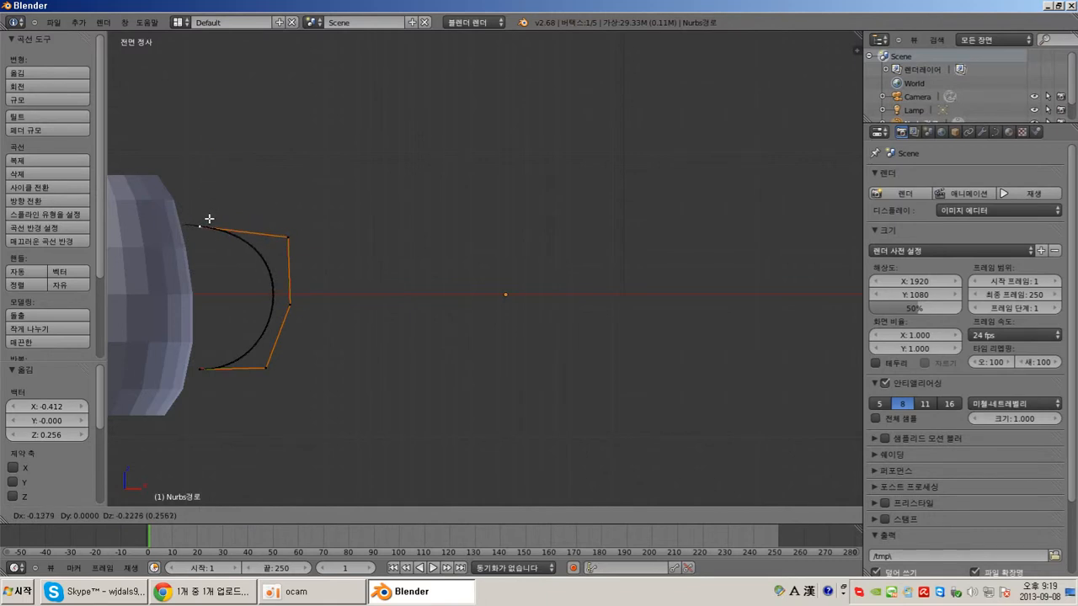
click(202, 225)
shift+middle_drag(258, 291, 279, 299)
scroll(387, 320, up, 2)
shift+middle_drag(387, 320, 539, 337)
right_click(544, 238)
key(g)
click(517, 215)
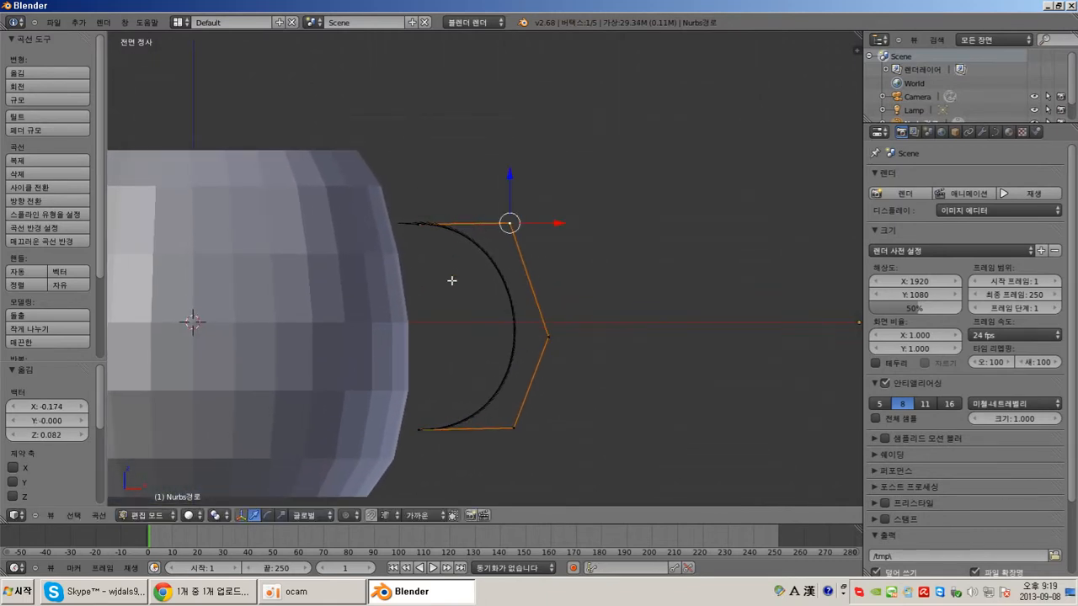
Step: Shift the bottom end point about -0.07 in X onto the cup wall and lower the bottom corner point about 0.09 in Z
shift+middle_drag(470, 295, 504, 282)
right_click(446, 418)
key(g)
click(441, 413)
right_click(543, 415)
key(g)
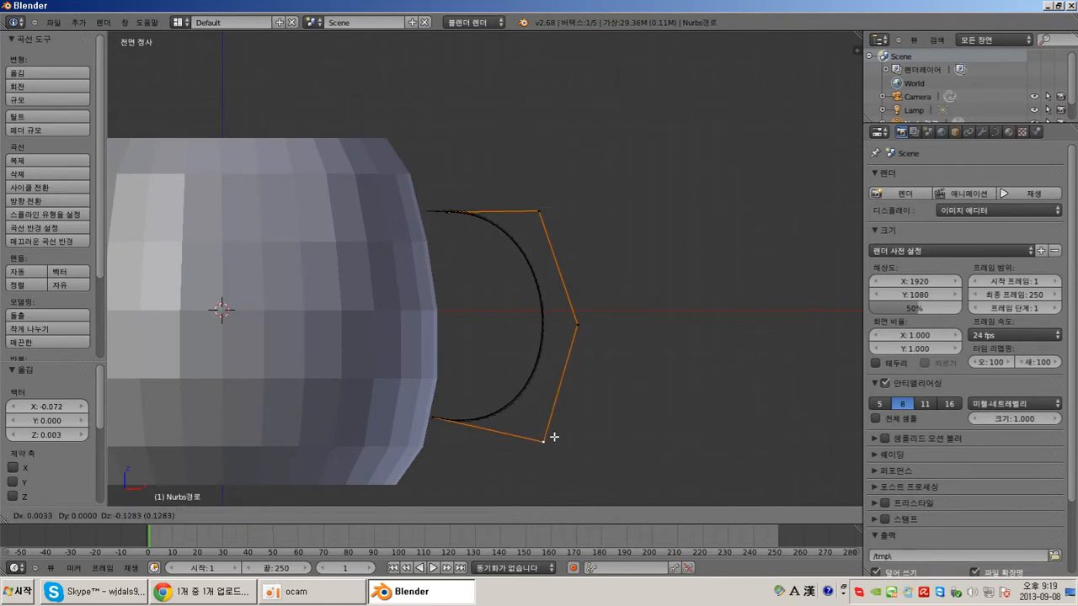
click(544, 433)
Step: Move the upper corner point about 0.16 in X and 0.14 in Z, and the top end point about -0.05 in X onto the cup
right_click(538, 211)
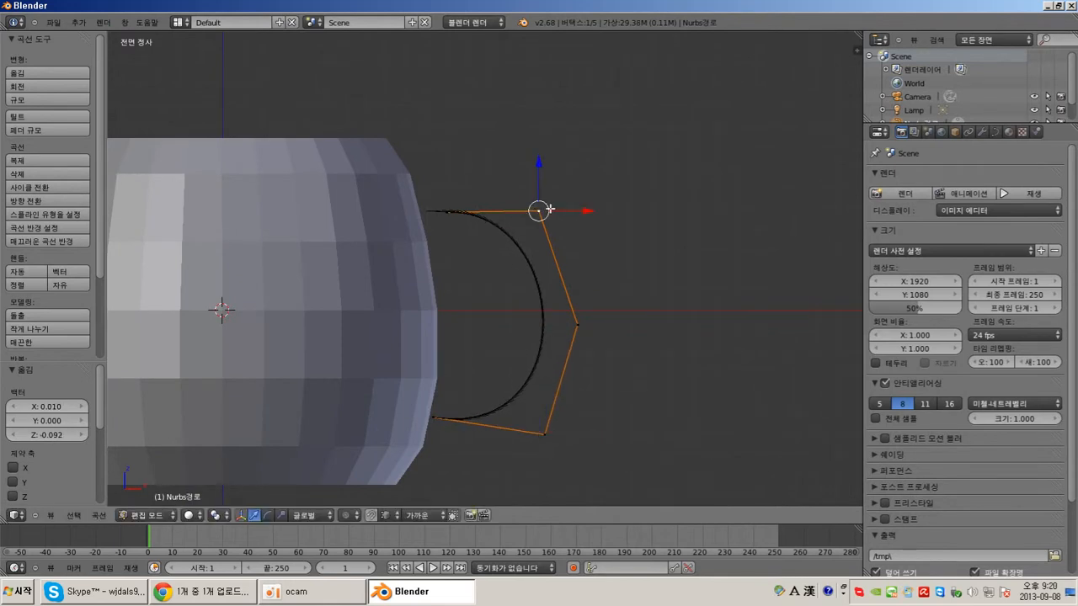
key(g)
click(583, 179)
right_click(445, 211)
key(g)
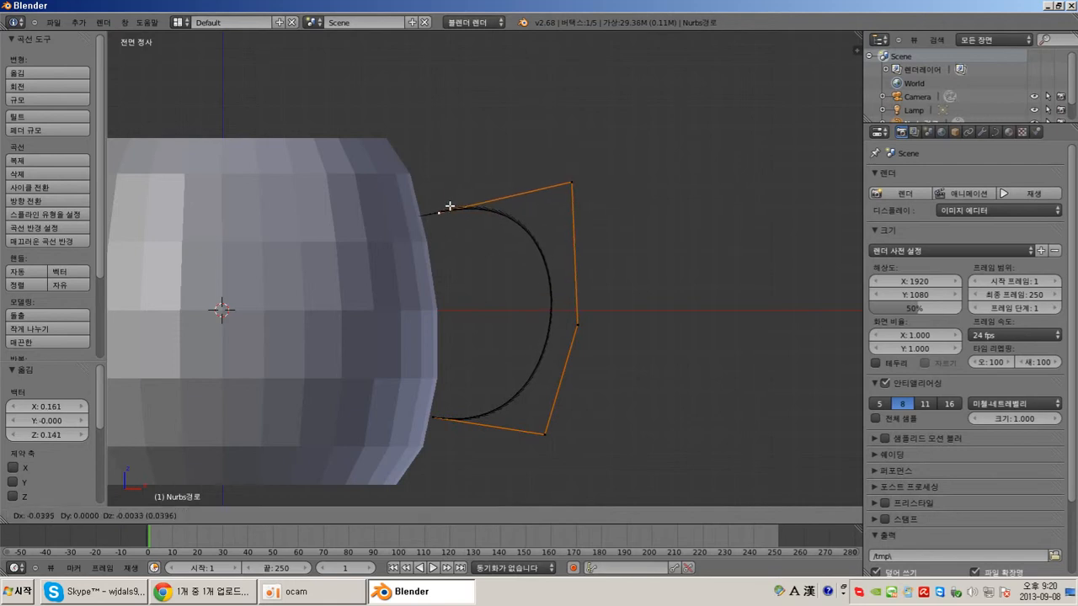
click(445, 210)
Step: Leave editing of the handle curve and return to Object Mode
scroll(640, 323, down, 4)
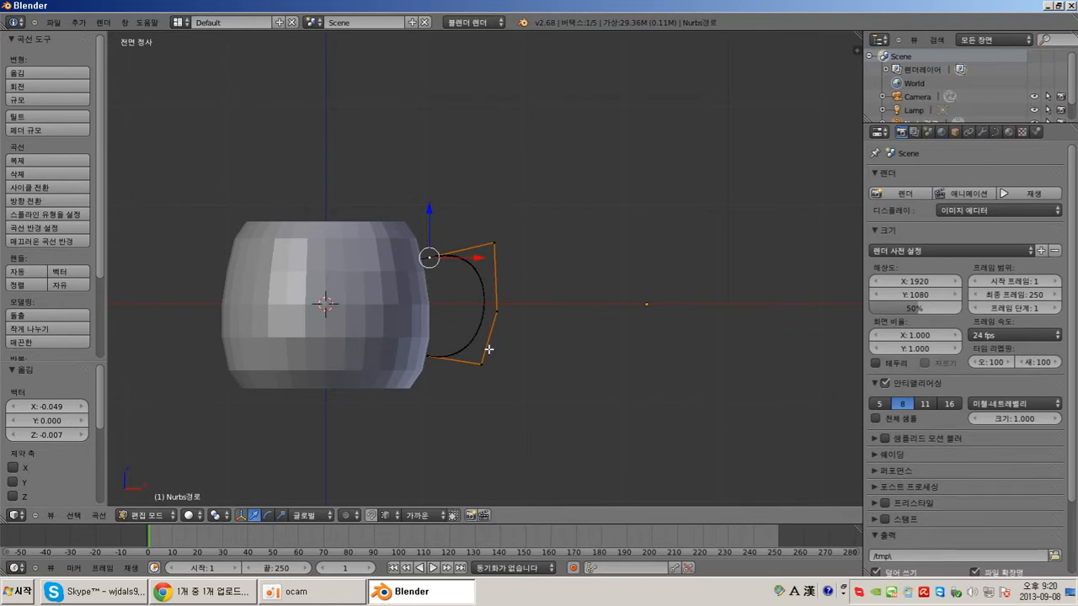
scroll(486, 351, up, 2)
scroll(486, 351, up, 1)
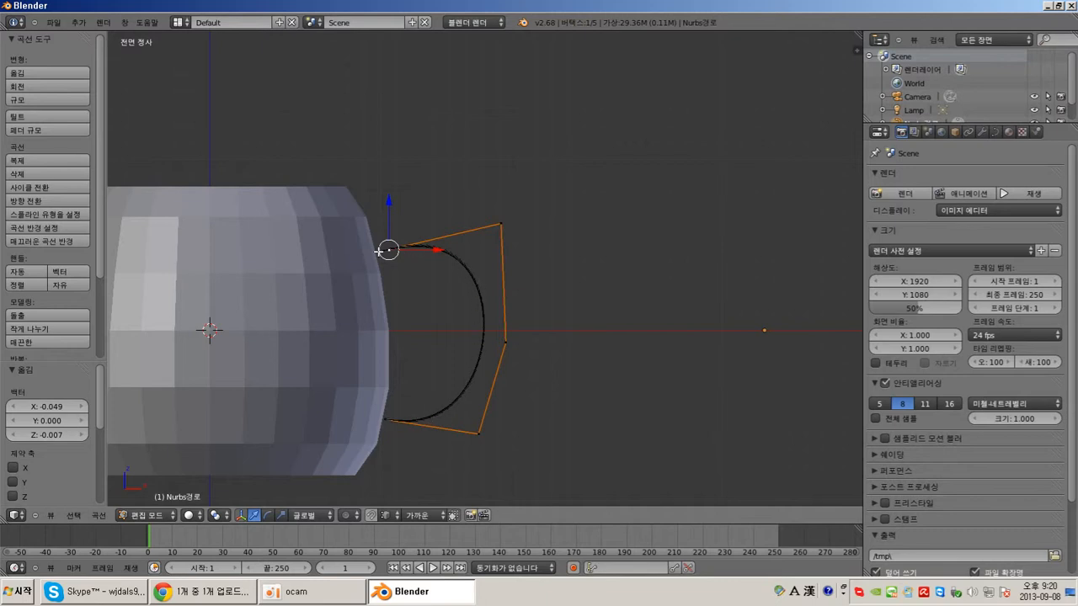
shift+middle_drag(539, 290, 602, 283)
scroll(589, 304, down, 2)
scroll(586, 305, up, 2)
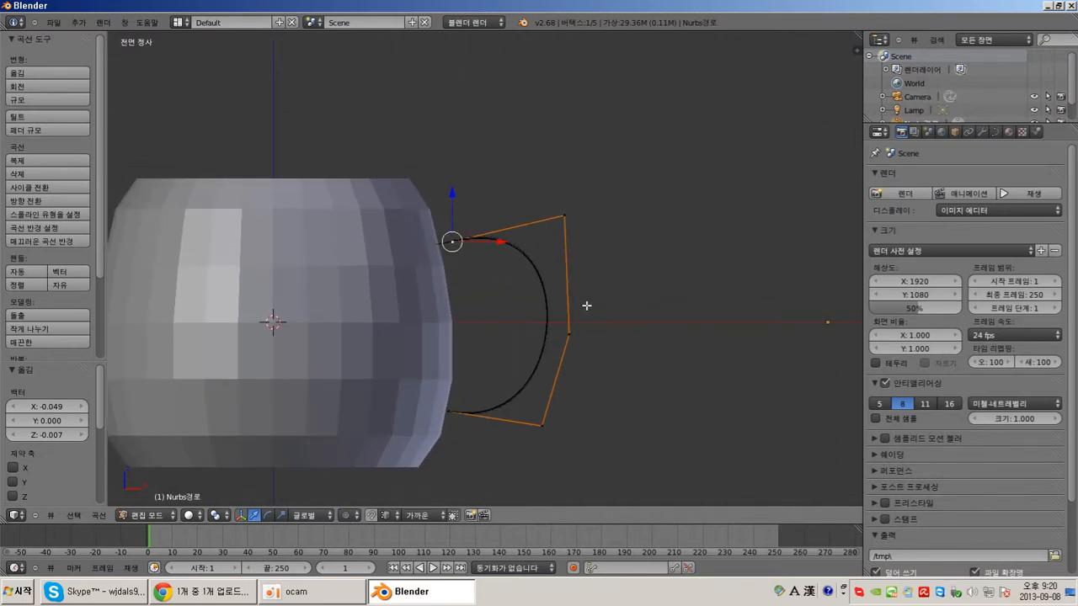
click(168, 519)
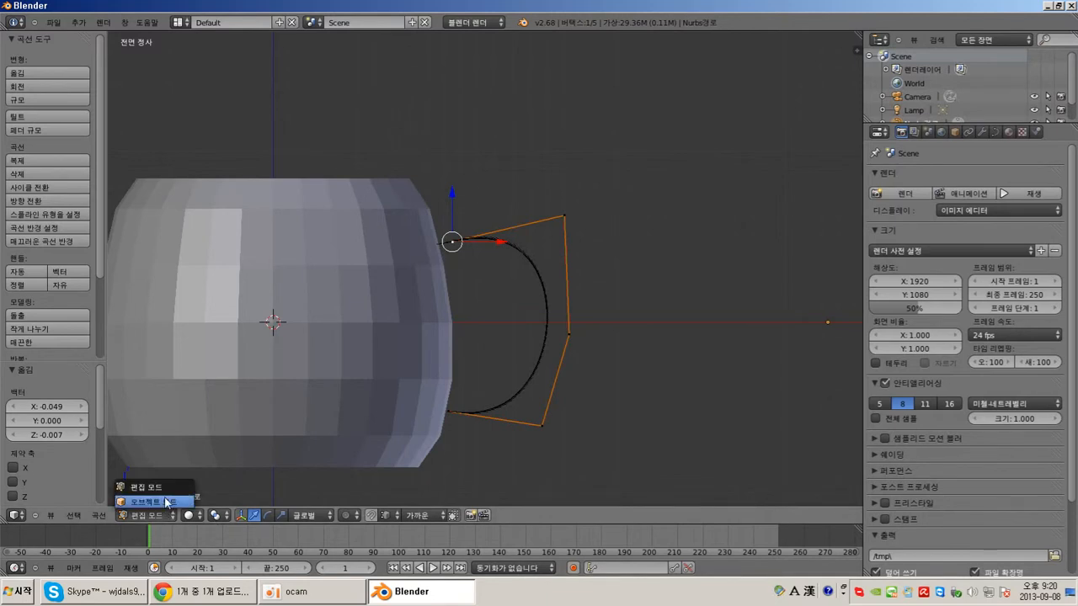
click(168, 504)
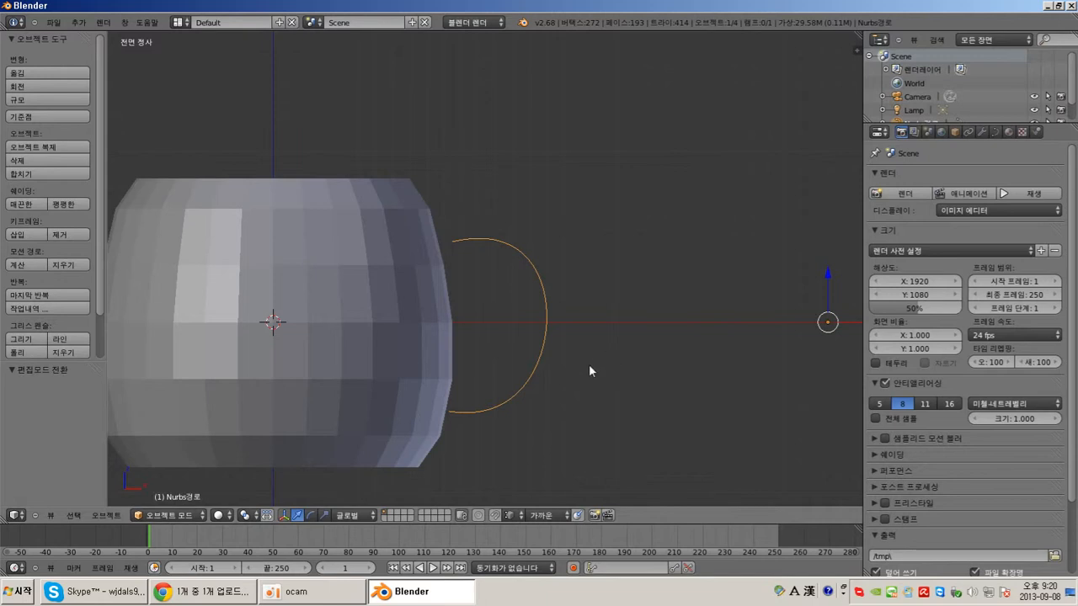
Step: Try adding a UV sphere at the 3D cursor in the cup's centre, and undo it
middle_drag(611, 390, 520, 349)
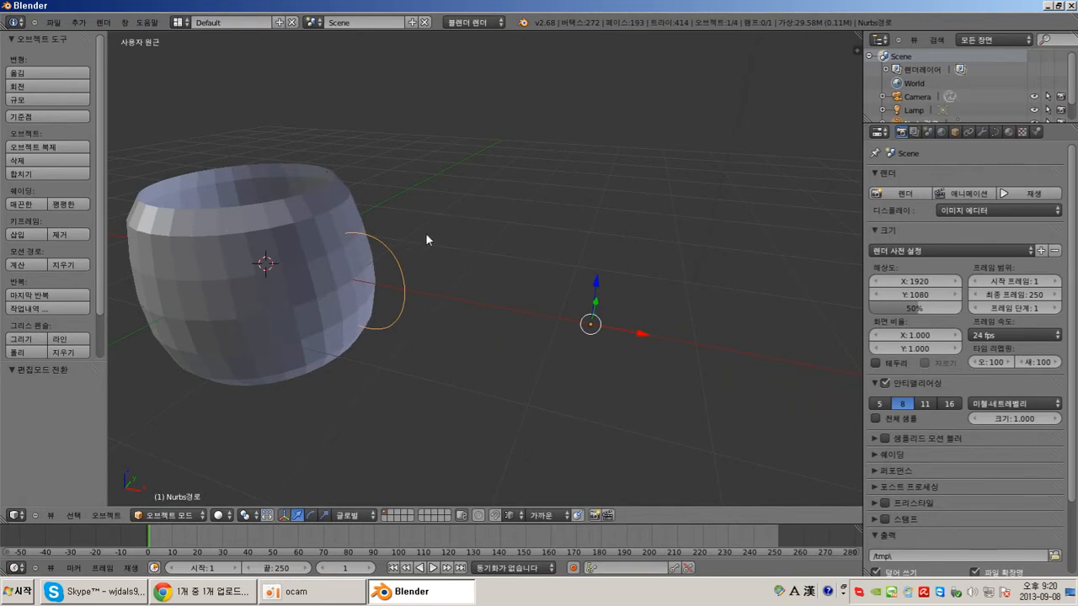
middle_drag(428, 238, 477, 300)
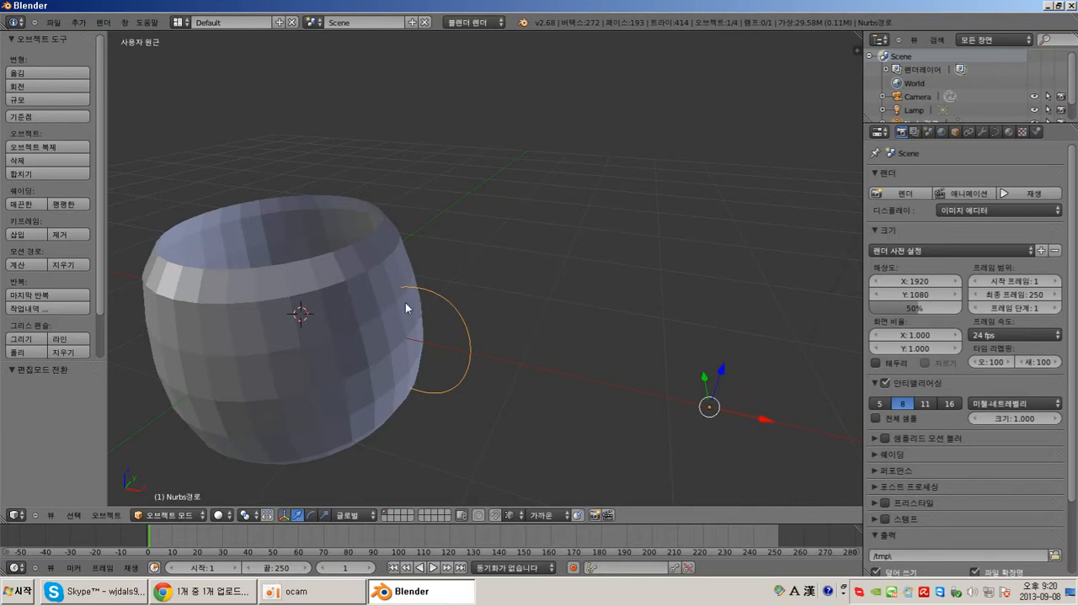
middle_drag(598, 312, 552, 325)
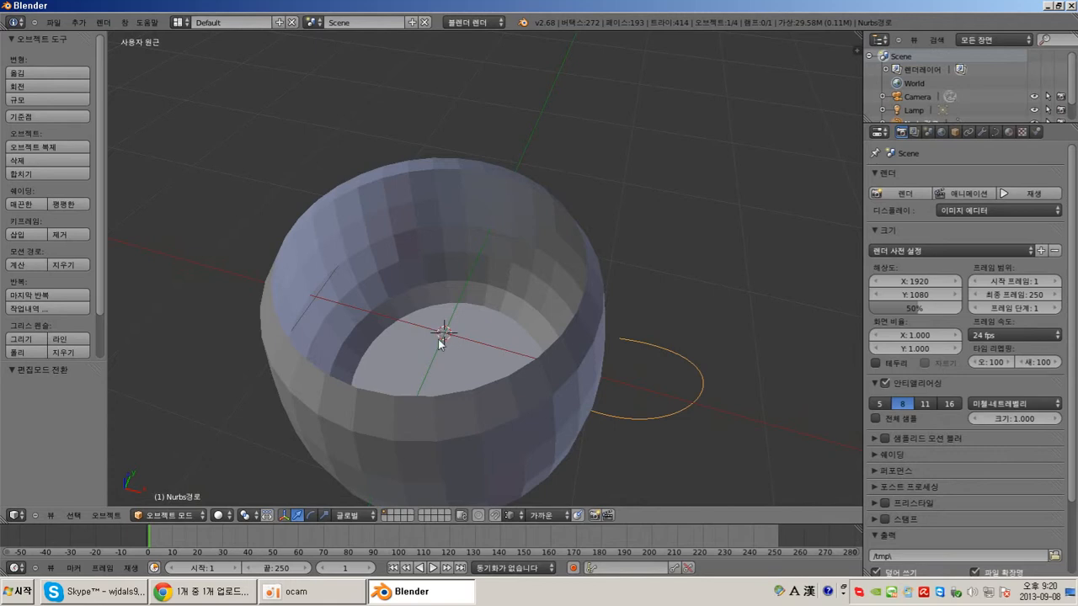
shift+middle_drag(441, 332, 481, 317)
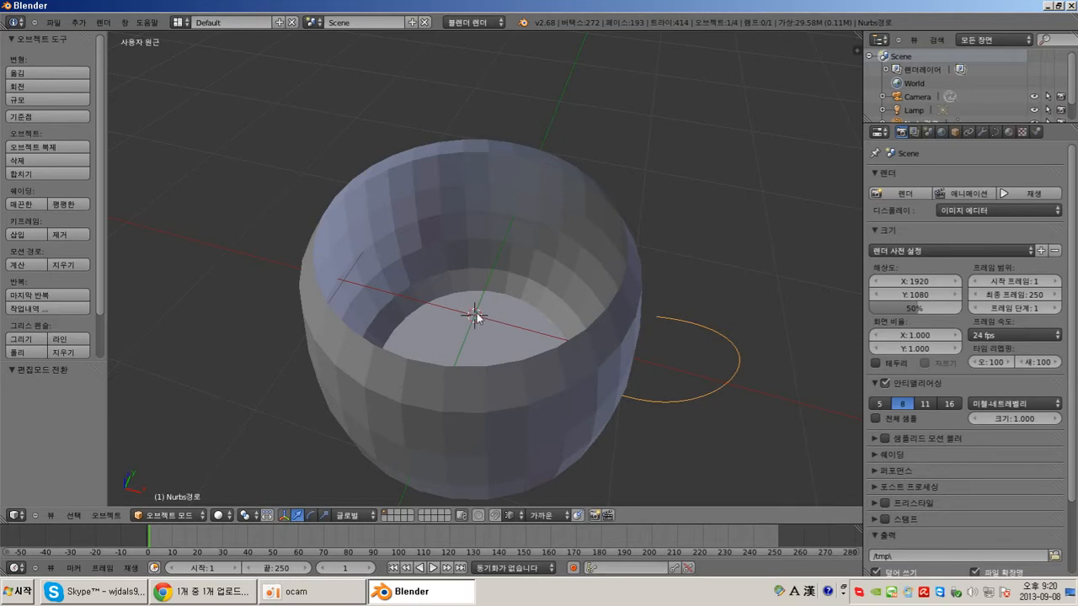
scroll(482, 320, down, 2)
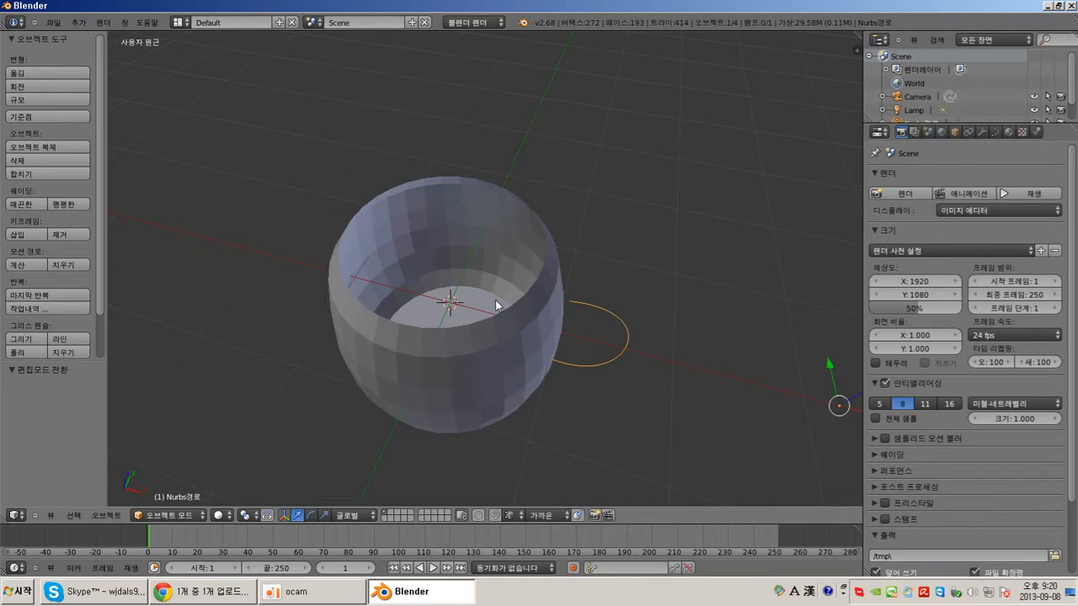
scroll(481, 299, up, 3)
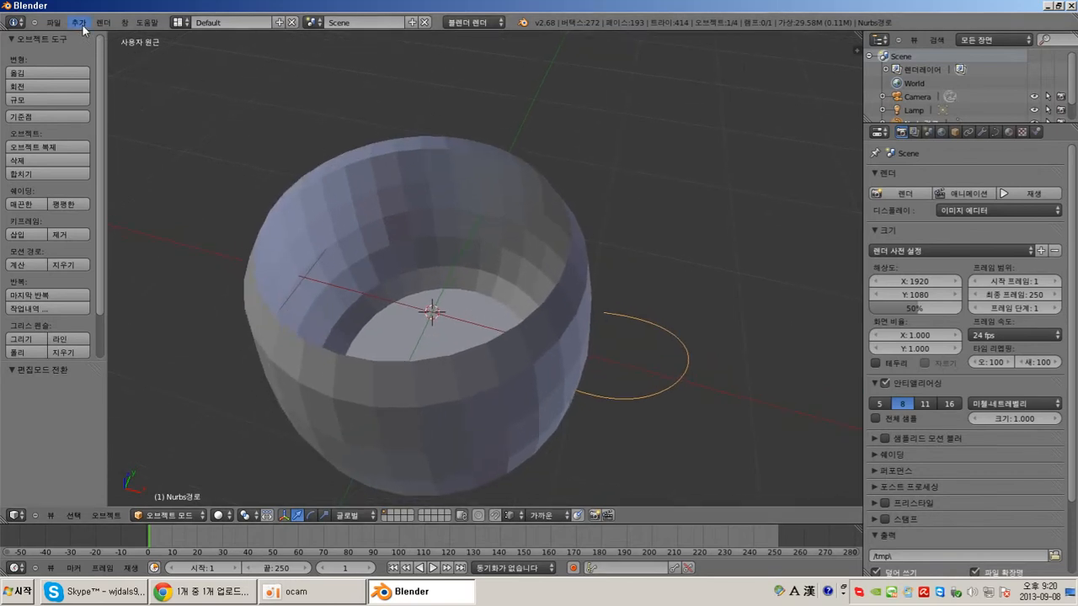
click(83, 25)
mouse_move(94, 38)
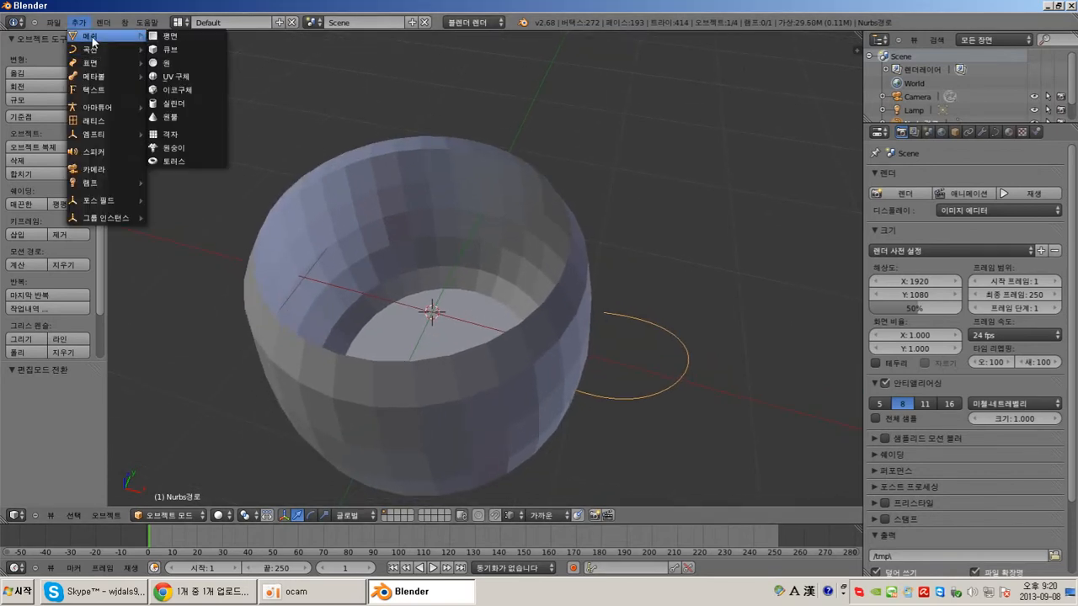
click(179, 76)
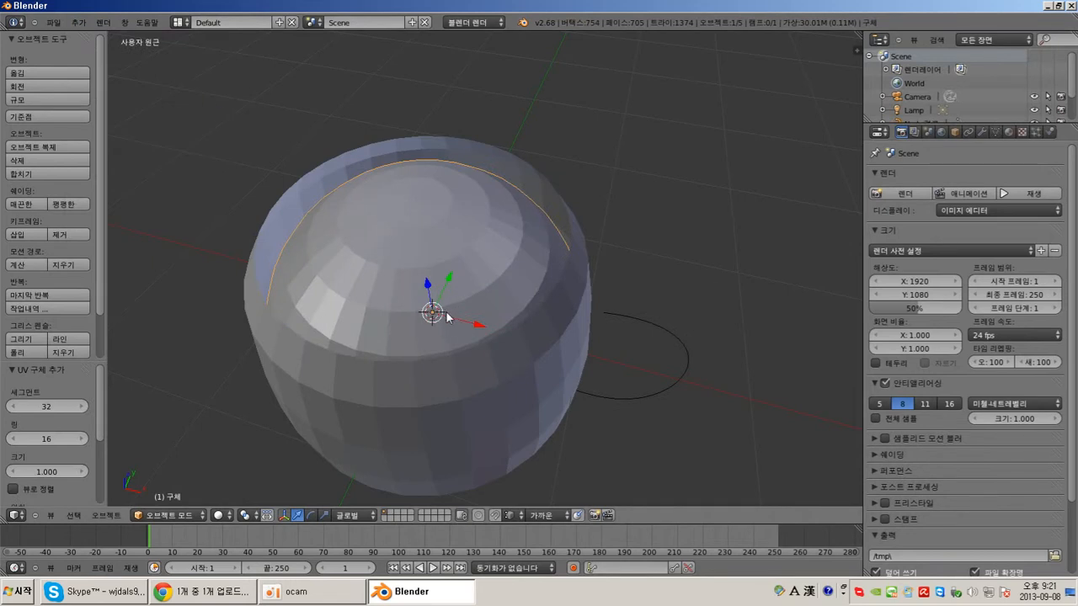
key(ctrl+z)
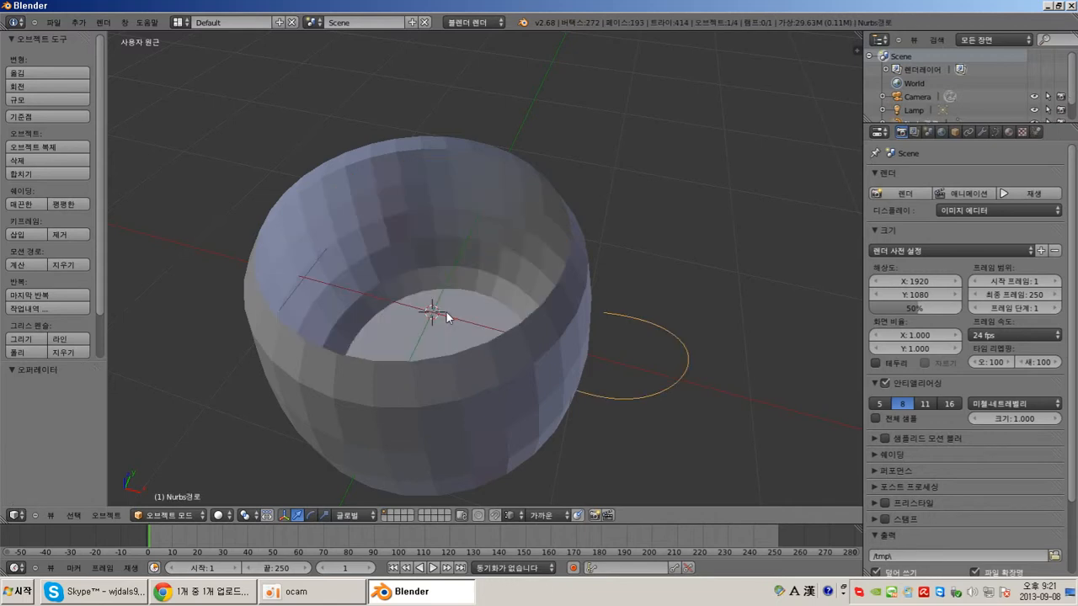
Step: Place the 3D cursor in the empty space behind the handle curve, away from the cup
middle_drag(446, 312, 596, 335)
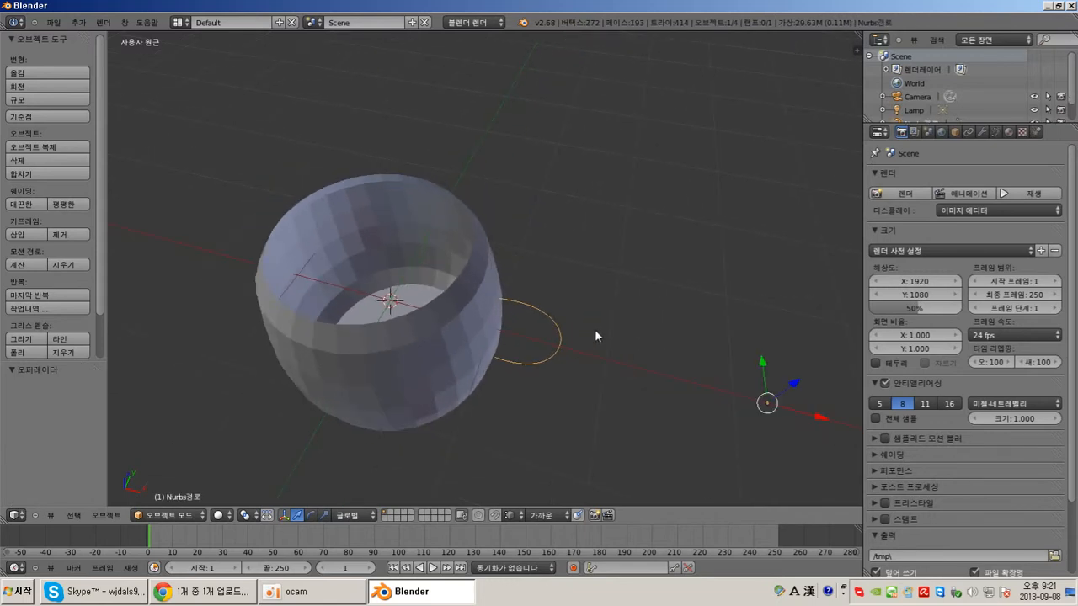
click(635, 233)
click(633, 293)
middle_drag(681, 359, 559, 351)
click(567, 258)
click(512, 256)
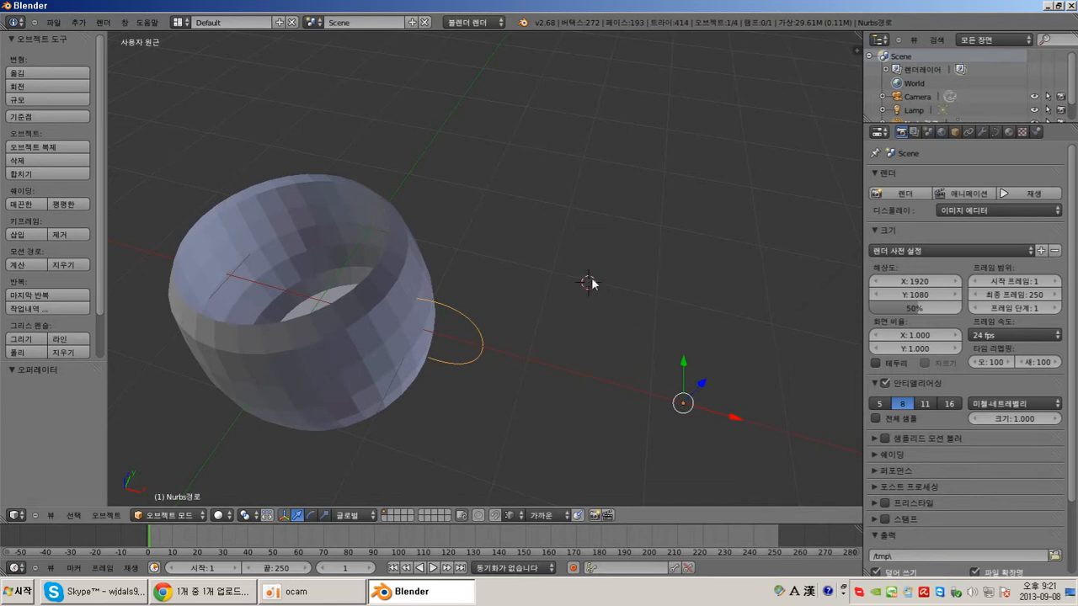
Step: Try adding a UV sphere at the 3D cursor in the empty space beside the cup, and undo it
click(79, 23)
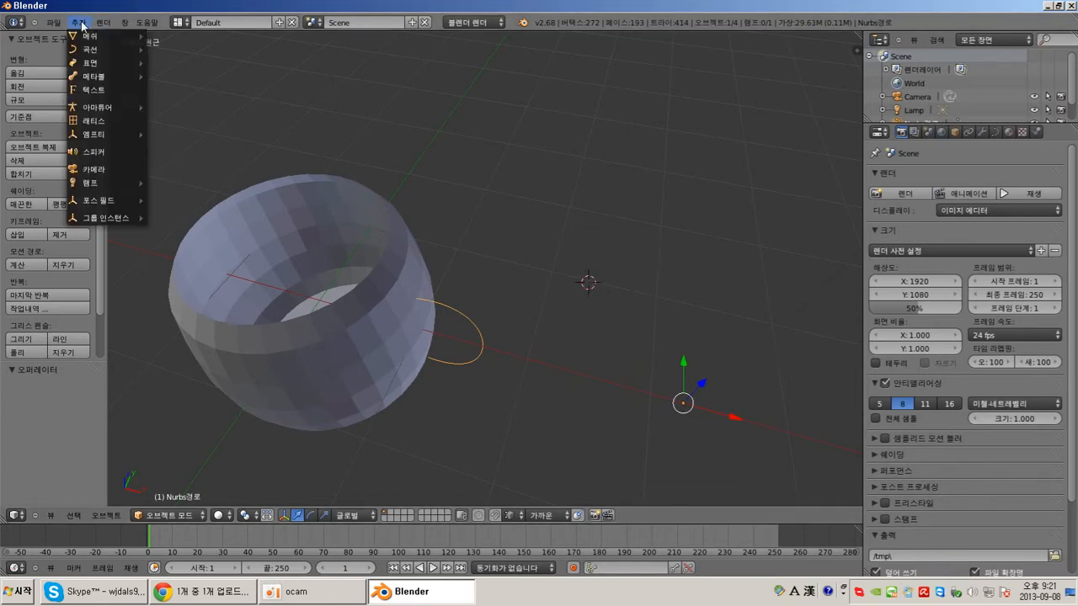
mouse_move(110, 36)
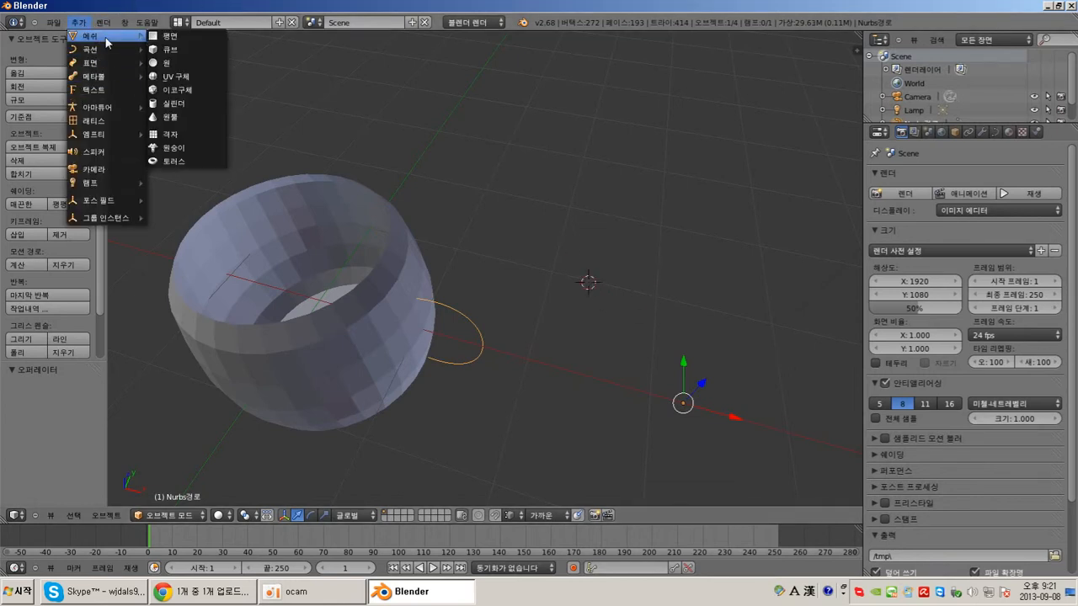
click(179, 77)
middle_drag(520, 191, 631, 225)
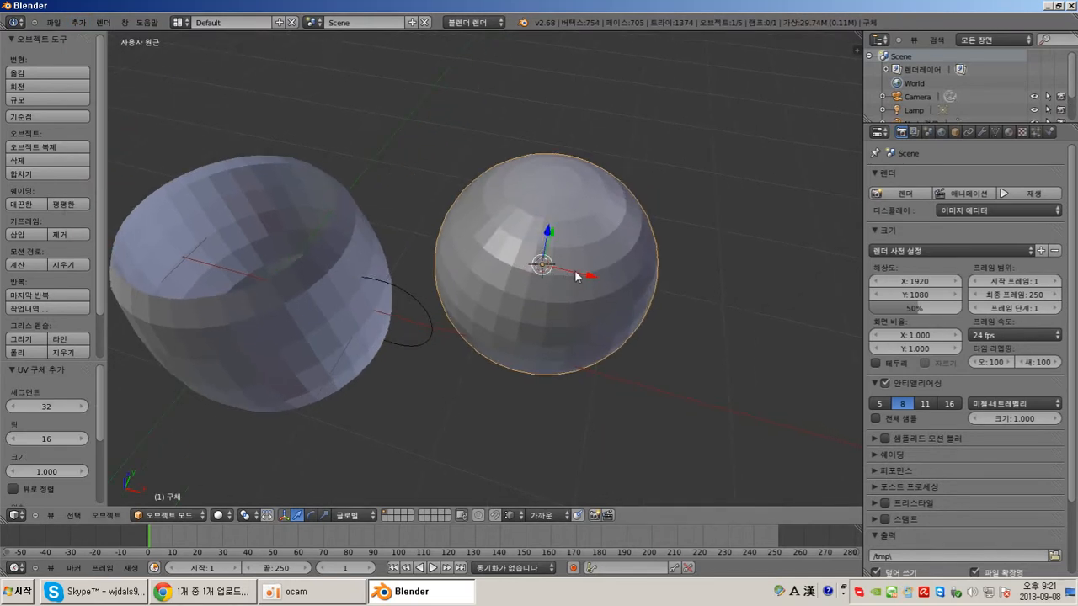
key(ctrl+z)
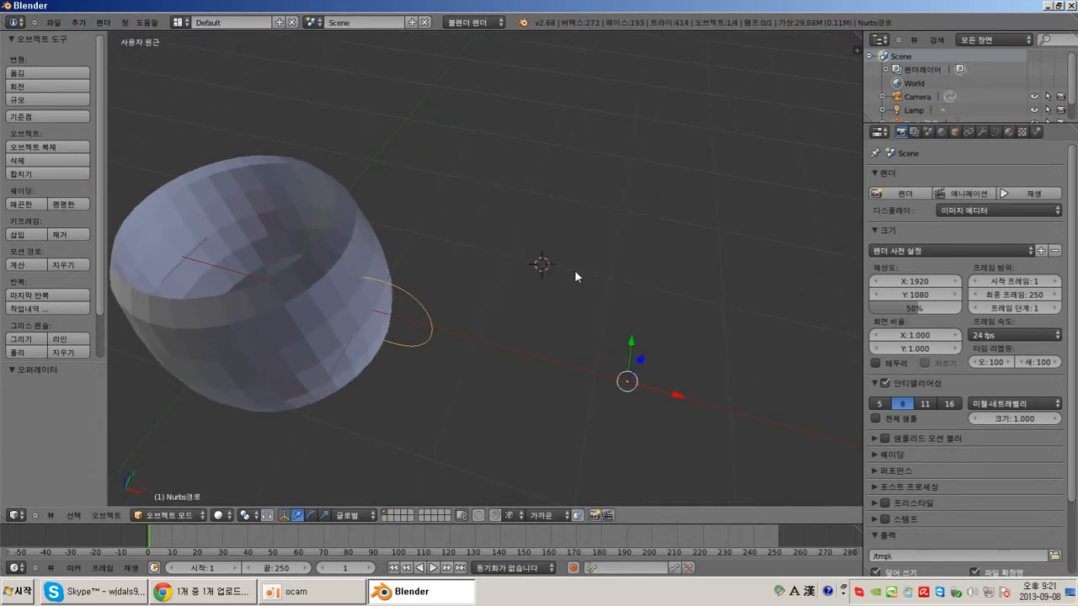
Step: Snap the 3D cursor back to the scene centre, inside the cup
click(678, 230)
middle_drag(441, 277, 521, 317)
middle_drag(370, 298, 636, 288)
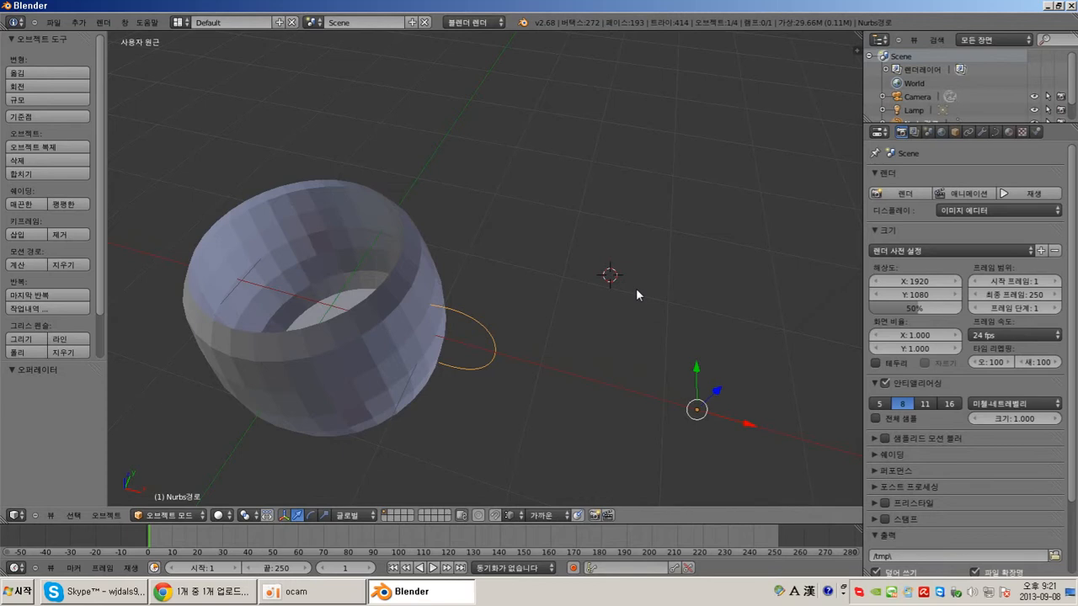
key(space)
mouse_move(637, 289)
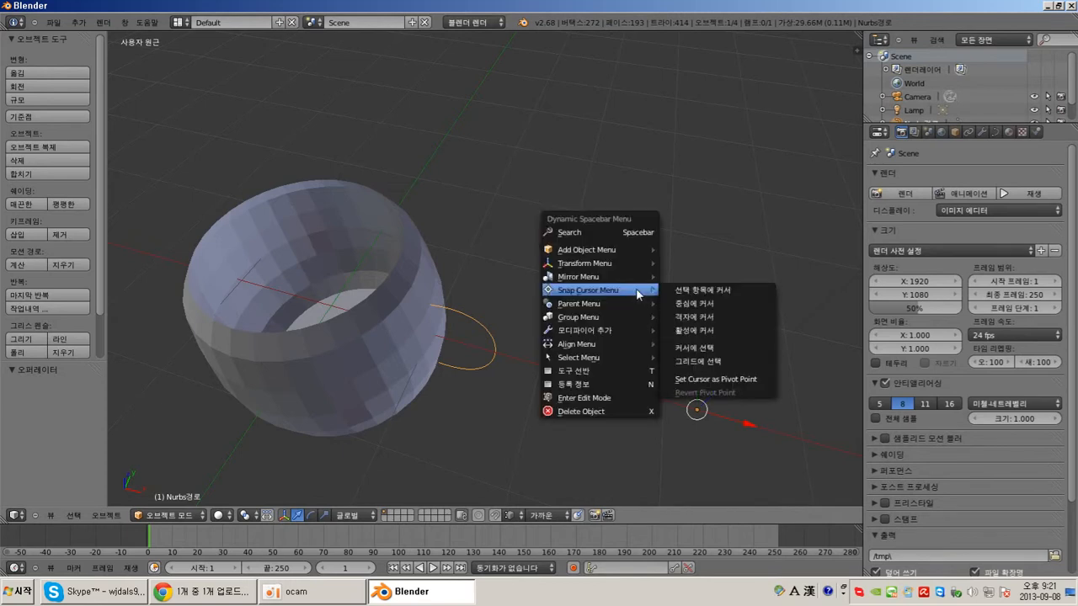
click(712, 303)
Step: Add a Bezier circle curve at the 3D cursor in the cup's centre
shift+middle_drag(601, 287, 662, 284)
scroll(516, 303, up, 2)
middle_drag(503, 332, 603, 292)
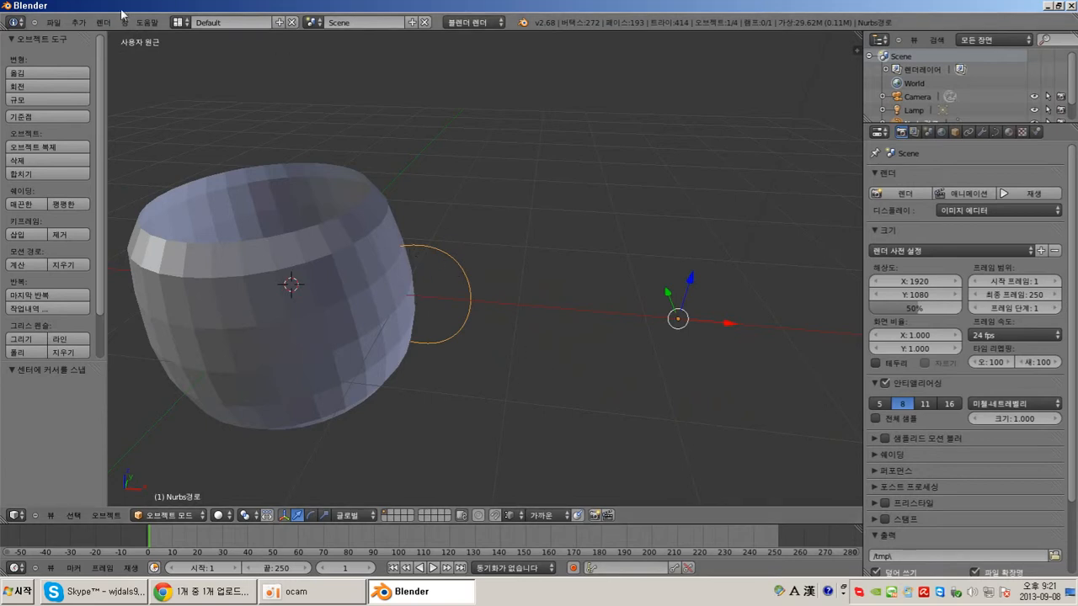
click(77, 22)
mouse_move(101, 50)
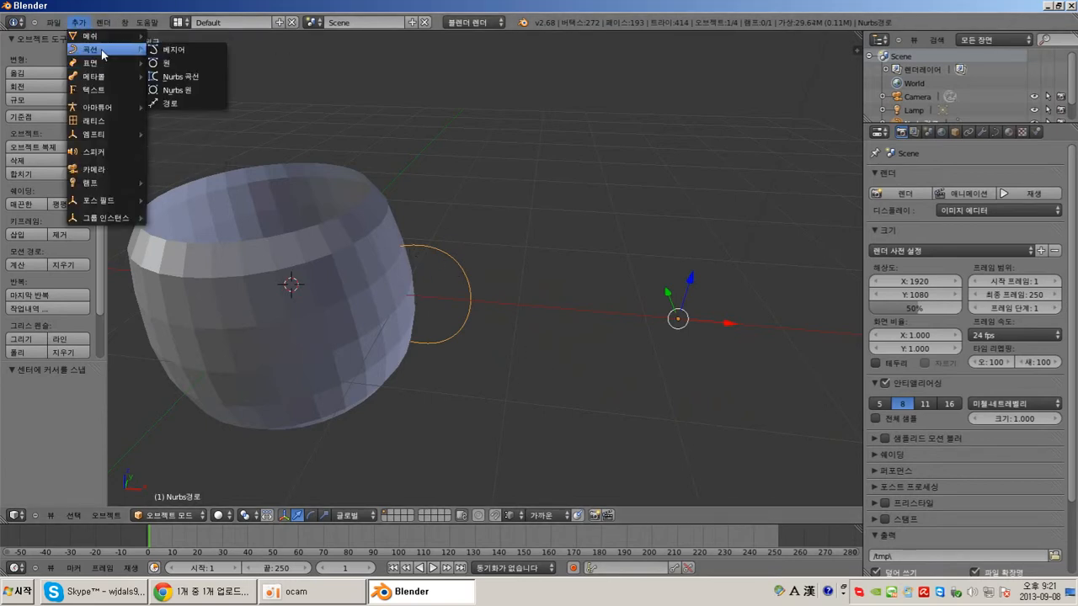
click(177, 66)
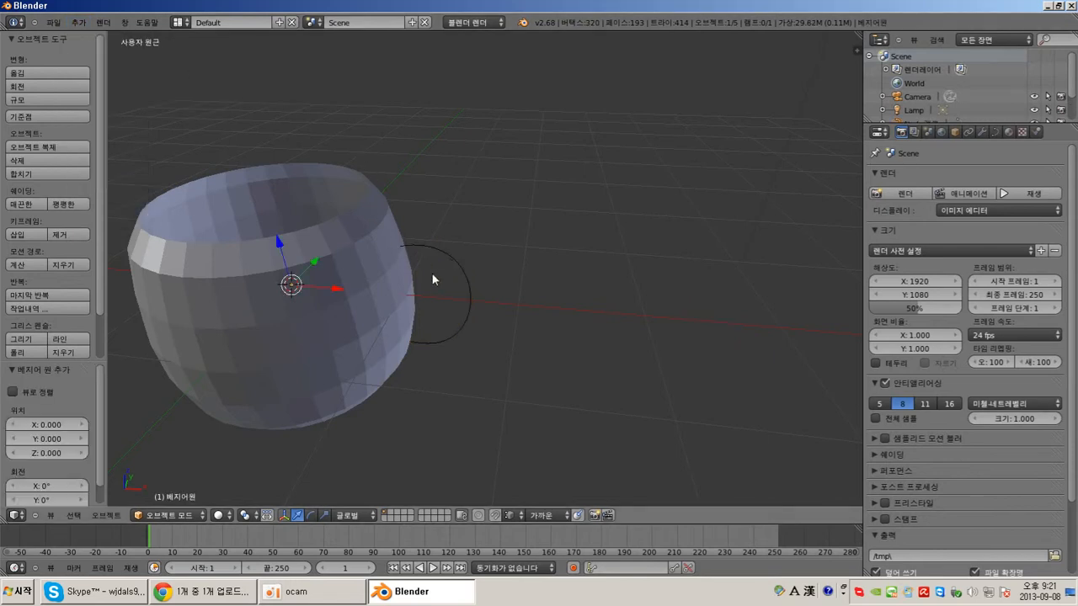
Step: Move the Bezier circle about 3.48 along X, out of the cup and past the handle curve
middle_drag(432, 277, 439, 356)
drag(349, 287, 734, 298)
shift+middle_drag(744, 307, 580, 311)
scroll(581, 278, up, 2)
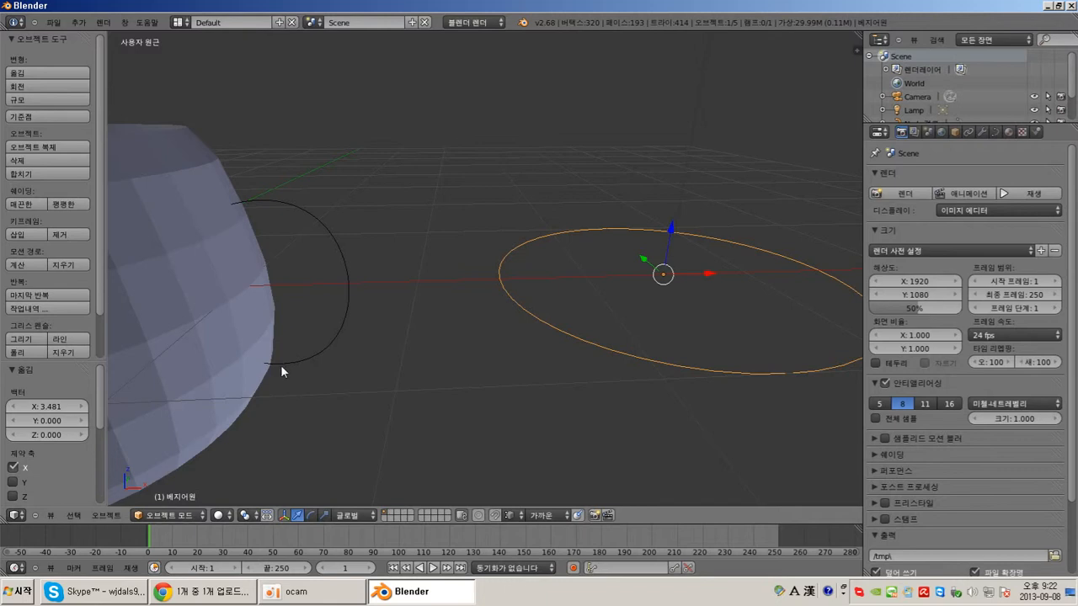
shift+middle_drag(681, 334, 591, 356)
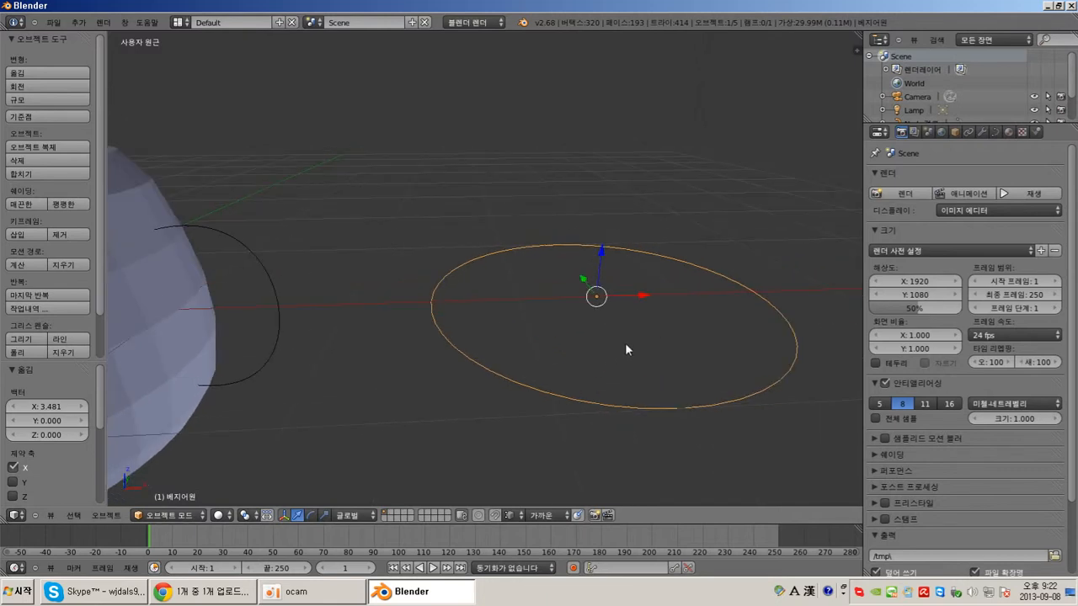
Step: Scale the Bezier circle down to 0.1 in X, Y and Z in its object transform values
click(955, 133)
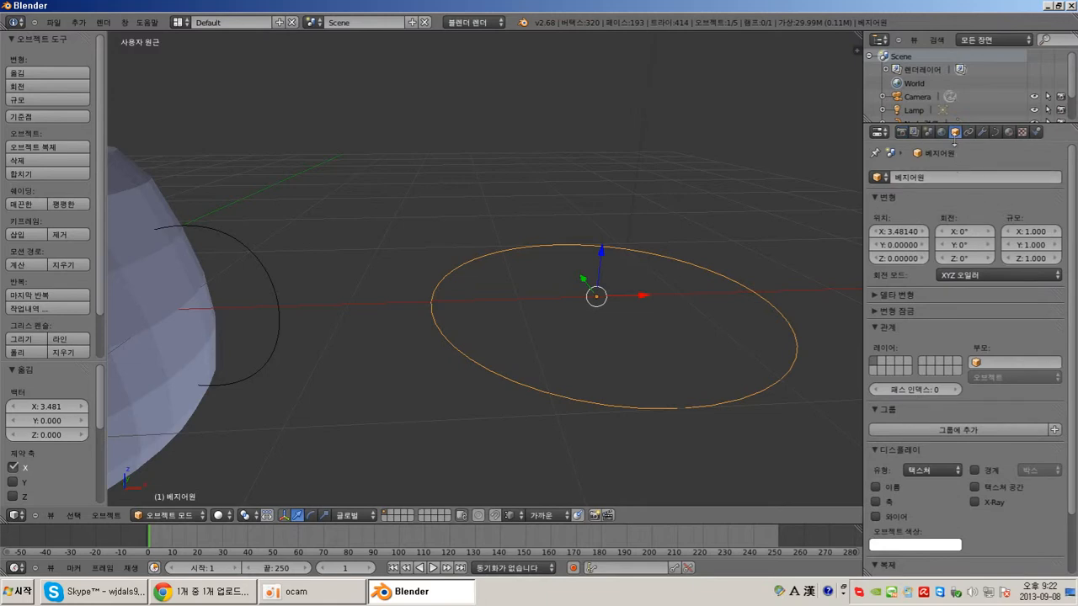
click(1059, 231)
text(0.1)
key(Return)
text(0.1)
key(Return)
click(1030, 257)
text(0.1)
key(Return)
Step: Move the small Bezier circle about -0.6 along X, closer to the handle curve
shift+middle_drag(629, 263, 636, 323)
shift+middle_drag(578, 298, 689, 283)
drag(749, 274, 647, 283)
Step: Give the NURBS path handle curve thickness by assigning the Bezier circle (베지어원) as its bevel object
middle_drag(442, 320, 455, 263)
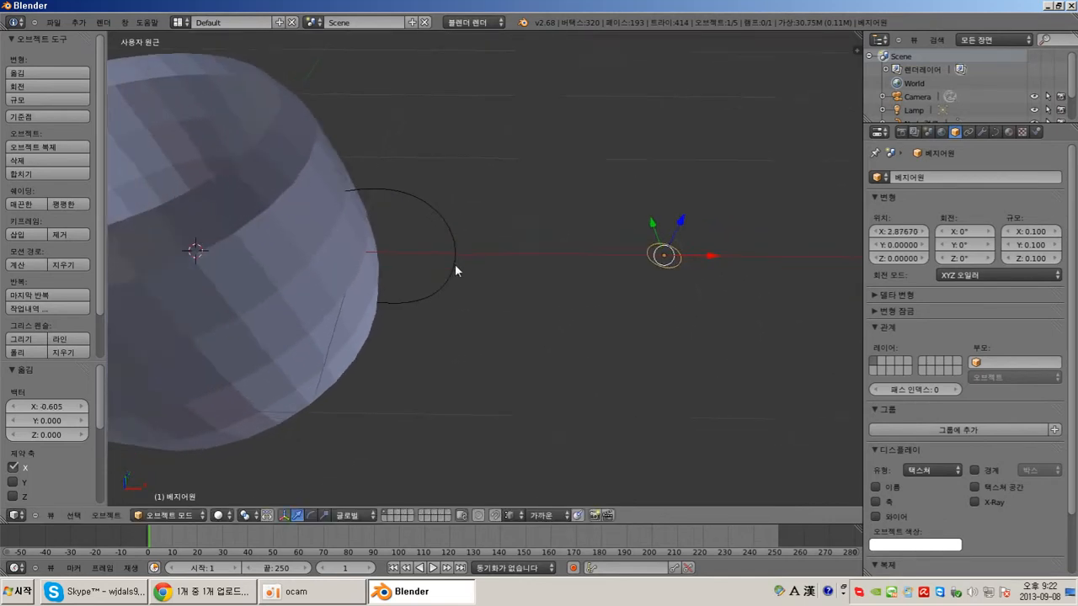
scroll(454, 264, up, 2)
right_click(469, 236)
middle_drag(612, 241, 452, 247)
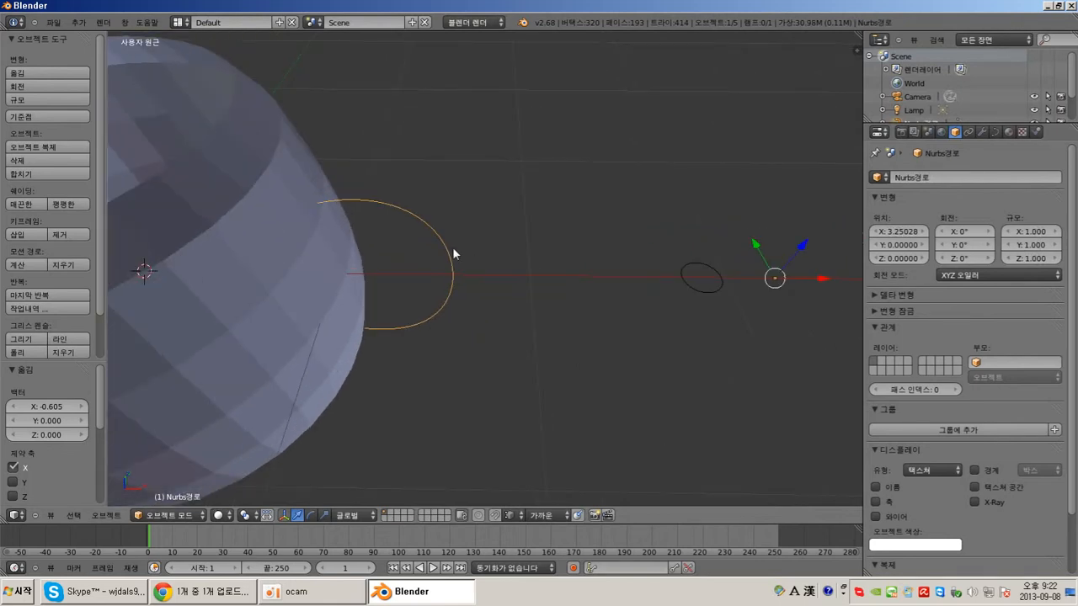
click(995, 132)
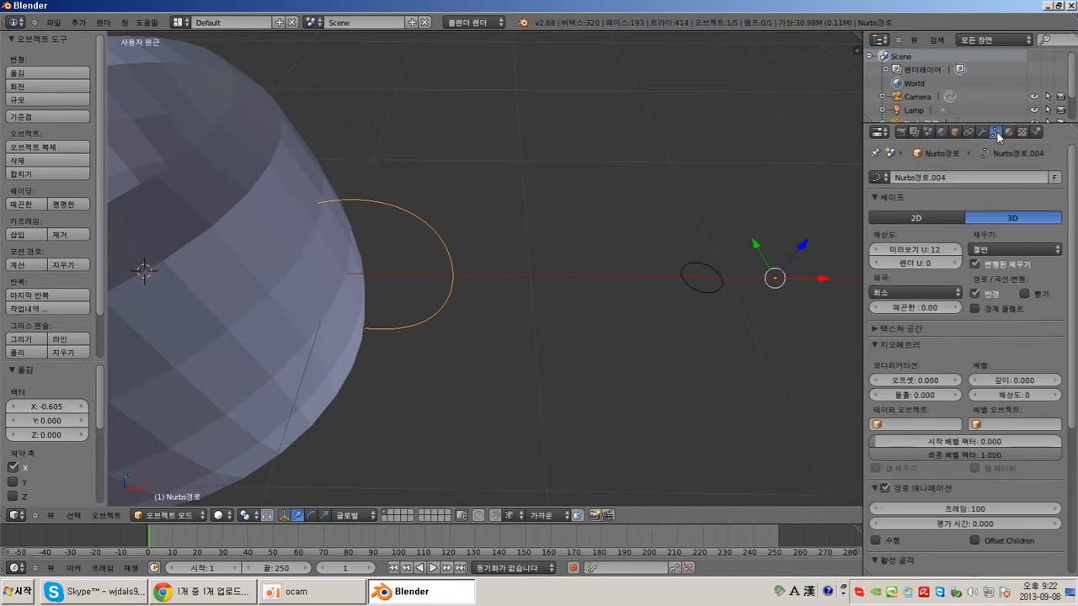
scroll(1075, 328, down, 1)
scroll(1075, 334, up, 1)
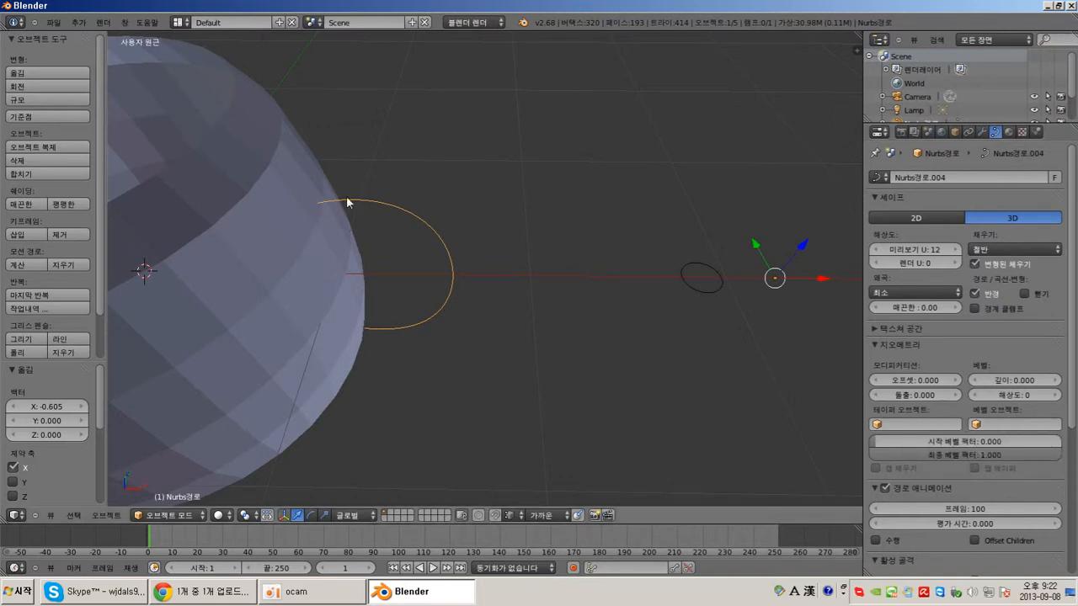
click(1006, 422)
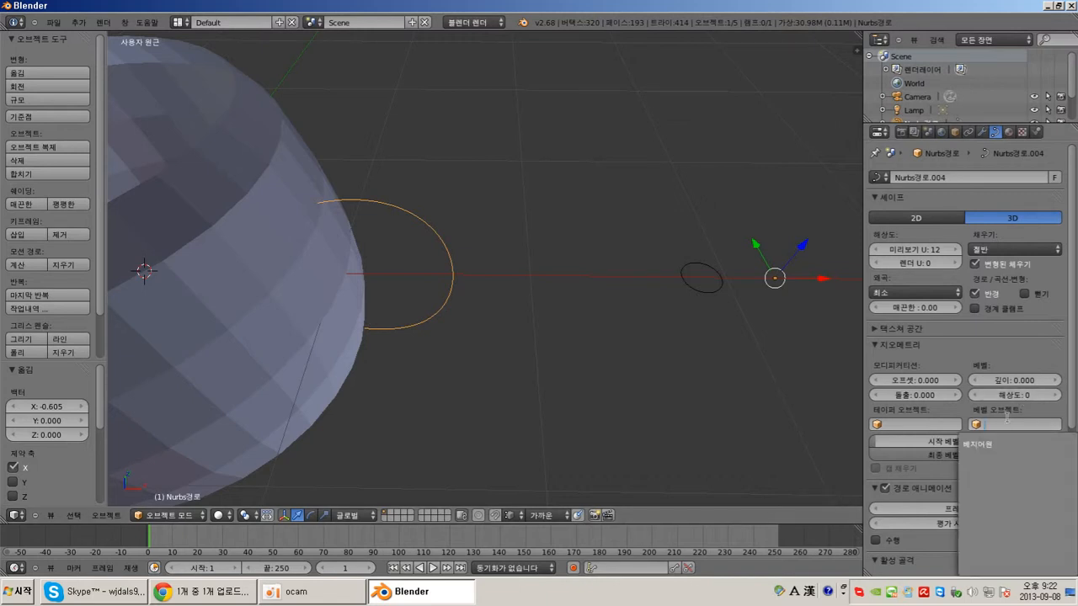
click(983, 444)
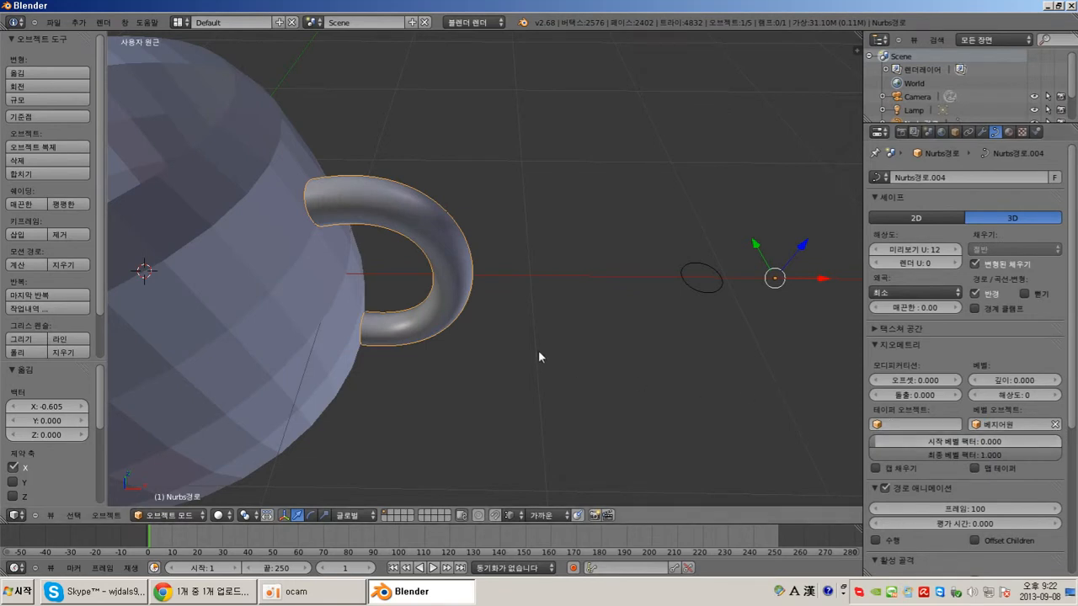
Step: Set the handle curve's preview U resolution to 5 to reduce the segments along its length
shift+middle_drag(537, 353, 583, 348)
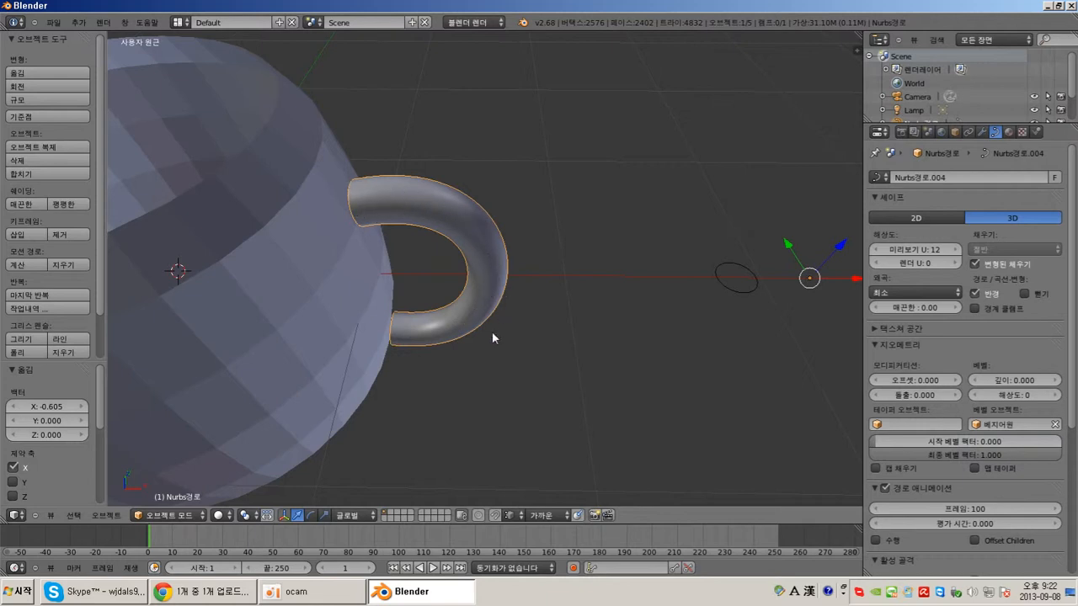
middle_drag(525, 341, 569, 290)
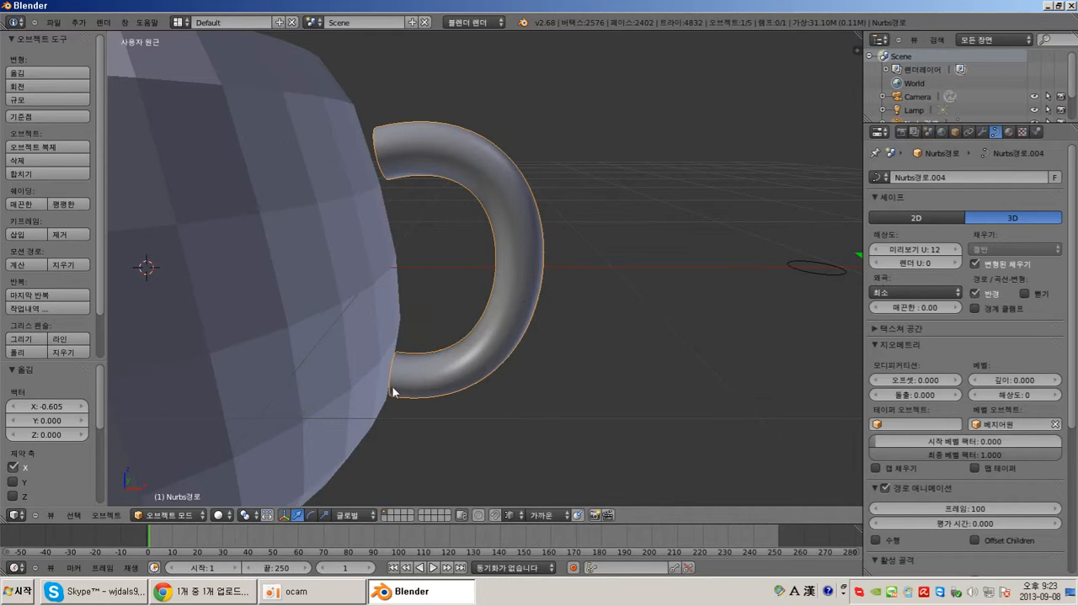
middle_drag(478, 201, 601, 266)
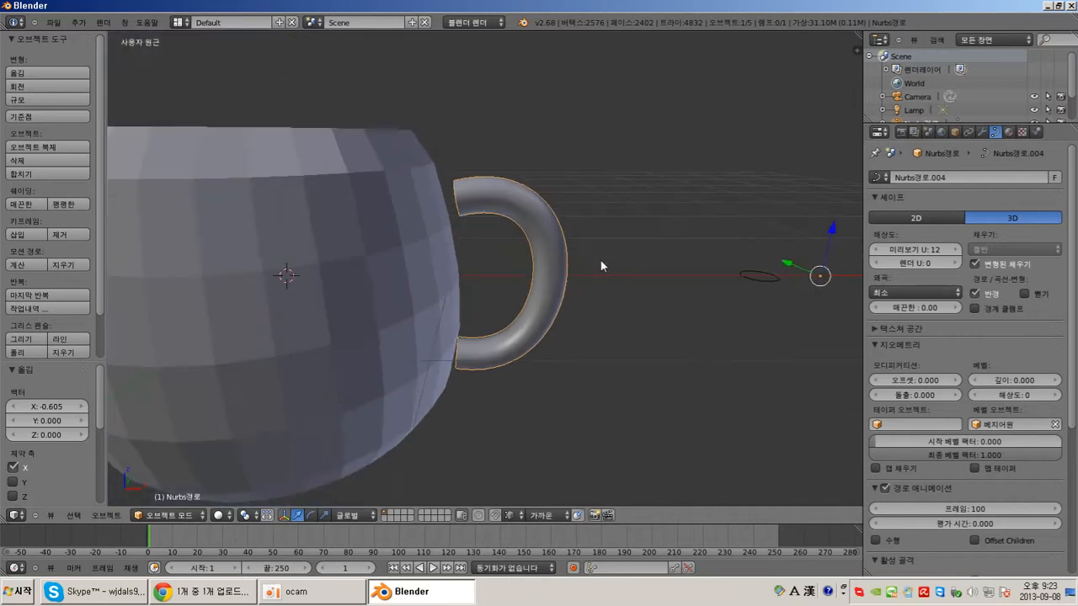
scroll(581, 263, up, 2)
click(876, 249)
click(877, 250)
click(876, 250)
click(876, 250)
click(876, 251)
click(876, 250)
click(876, 251)
click(877, 250)
click(876, 250)
click(876, 250)
click(876, 250)
click(952, 250)
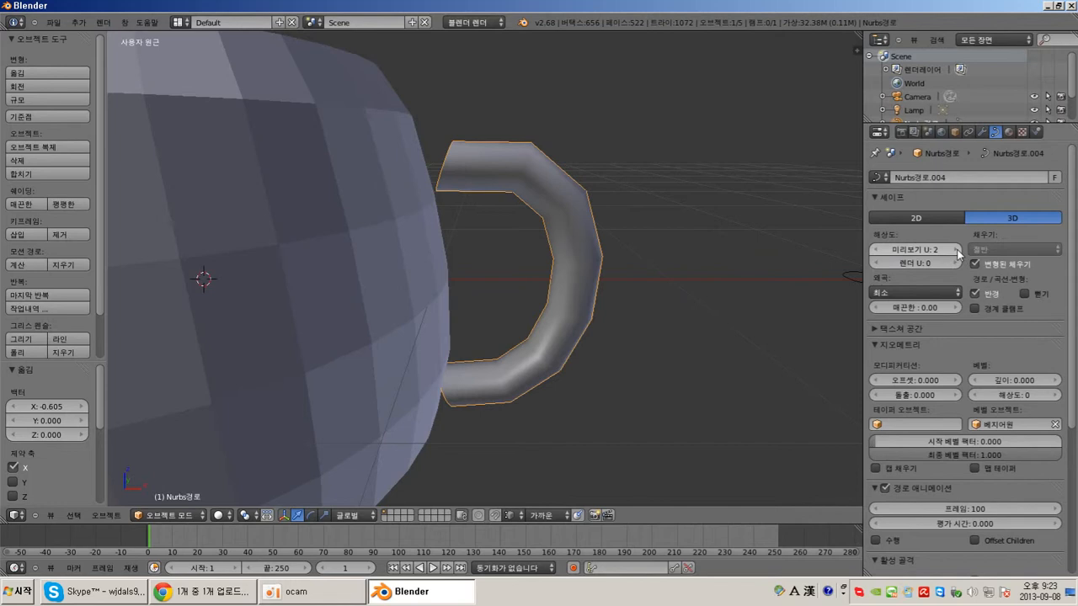
click(955, 250)
click(956, 250)
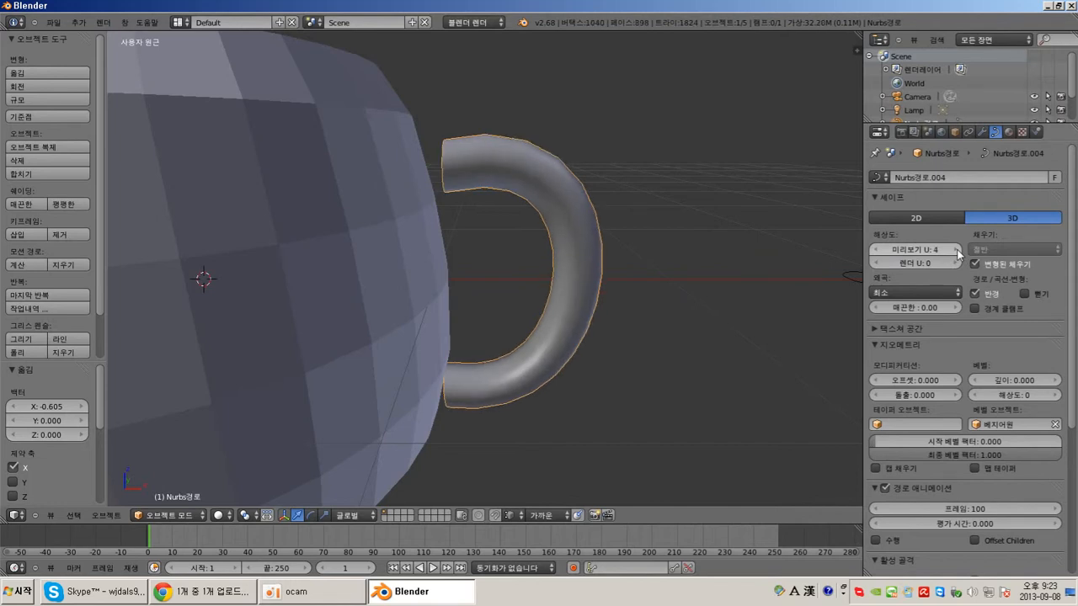
click(879, 250)
click(955, 250)
click(956, 251)
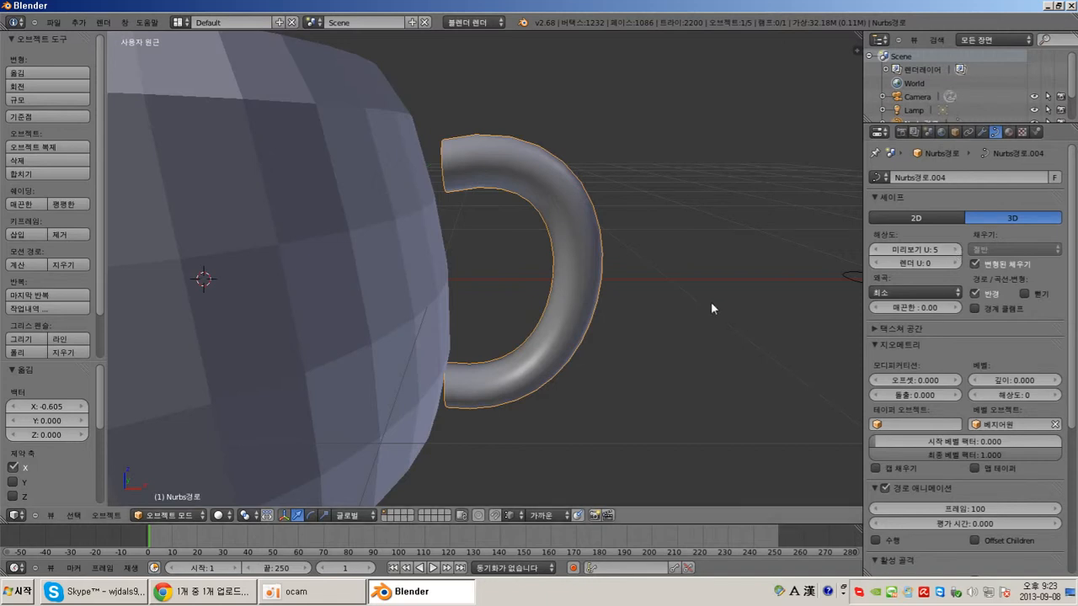
Step: Set the Bezier circle's preview U resolution to 3 to simplify the handle's cross-section
scroll(673, 310, down, 4)
scroll(686, 303, up, 3)
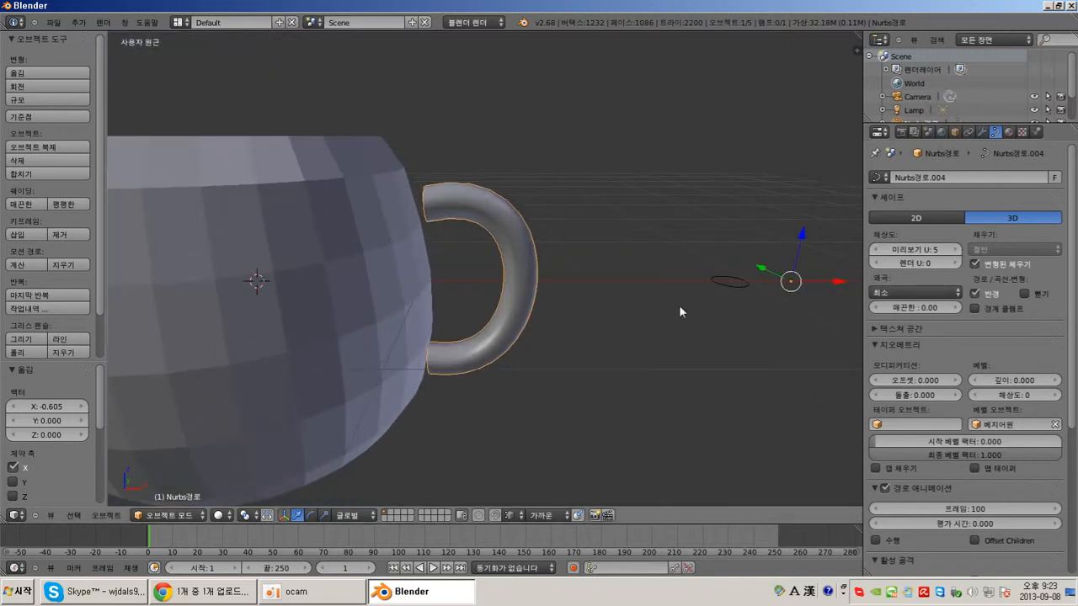
middle_drag(651, 296, 649, 329)
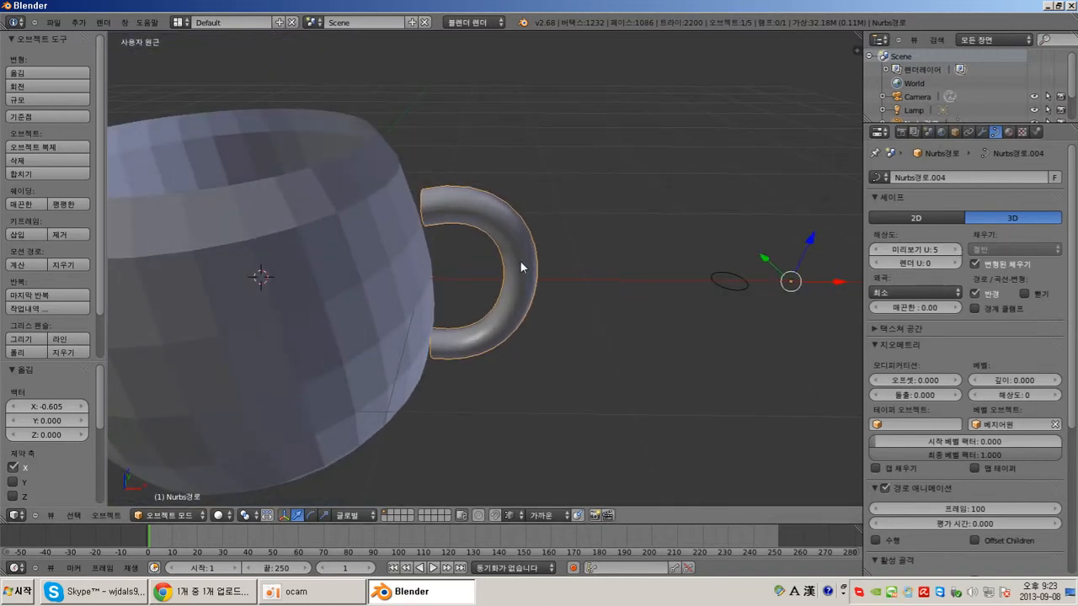
right_click(746, 284)
shift+middle_drag(640, 261, 570, 312)
scroll(713, 271, up, 4)
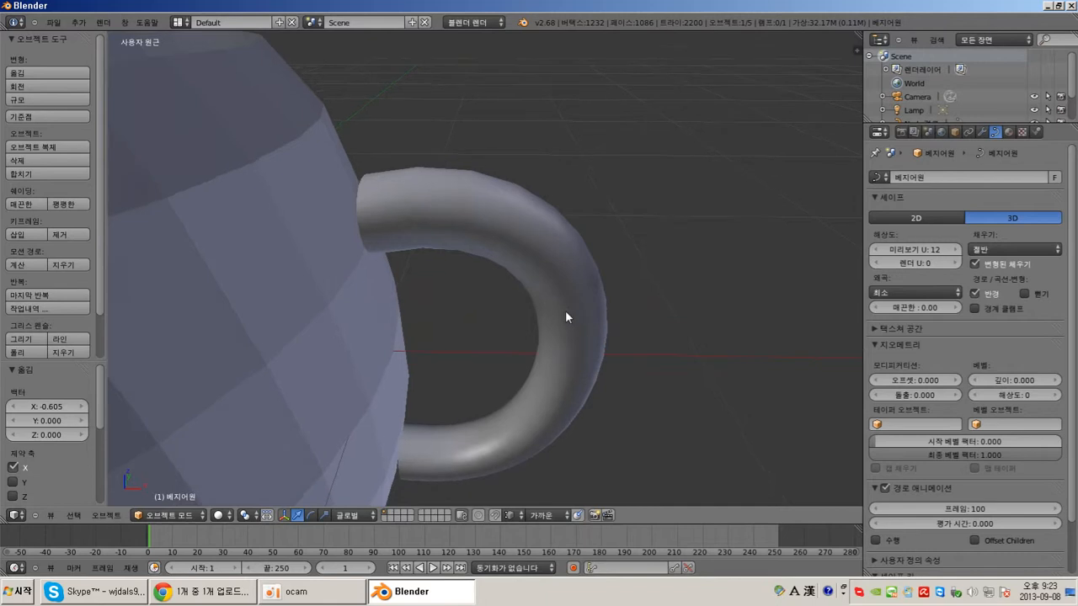
scroll(570, 312, down, 3)
middle_drag(688, 315, 582, 304)
click(877, 251)
click(877, 251)
click(876, 251)
click(876, 251)
click(876, 251)
click(877, 253)
click(876, 253)
click(877, 252)
click(877, 253)
click(877, 253)
click(877, 253)
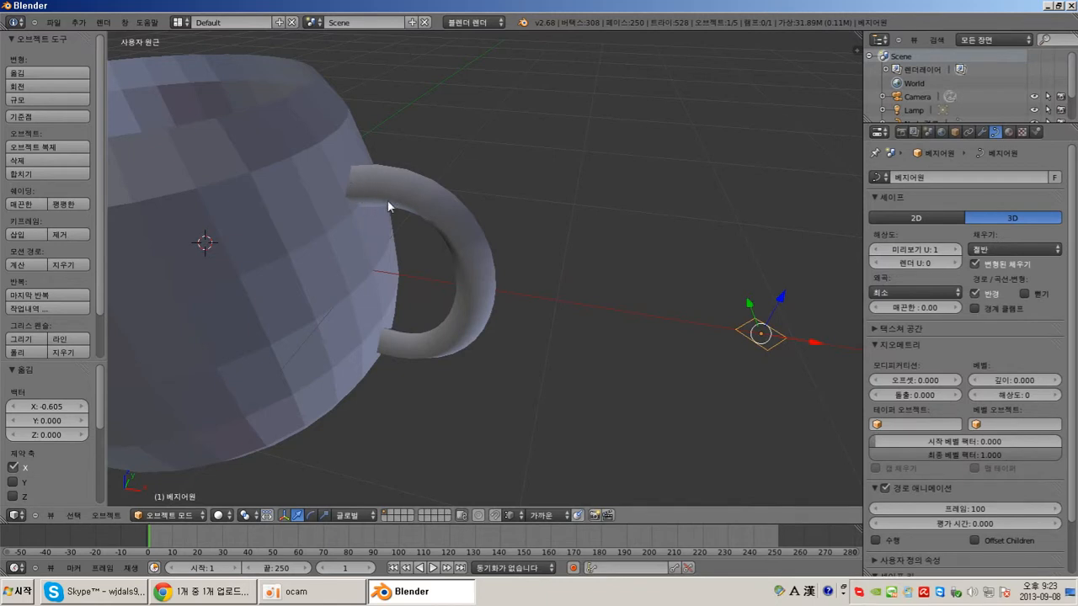
click(957, 251)
click(957, 251)
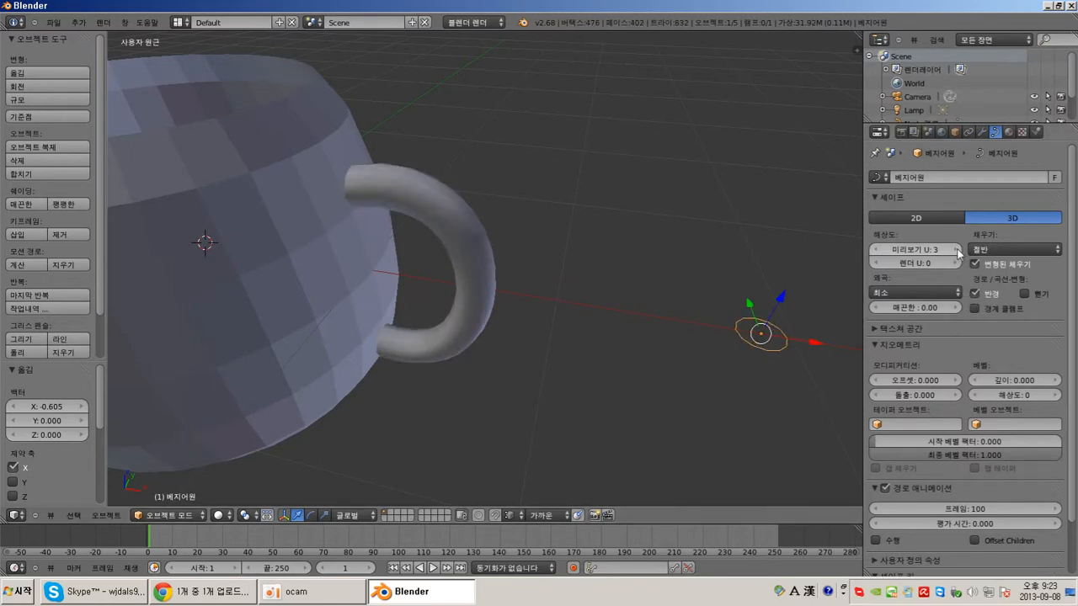
click(957, 251)
click(957, 251)
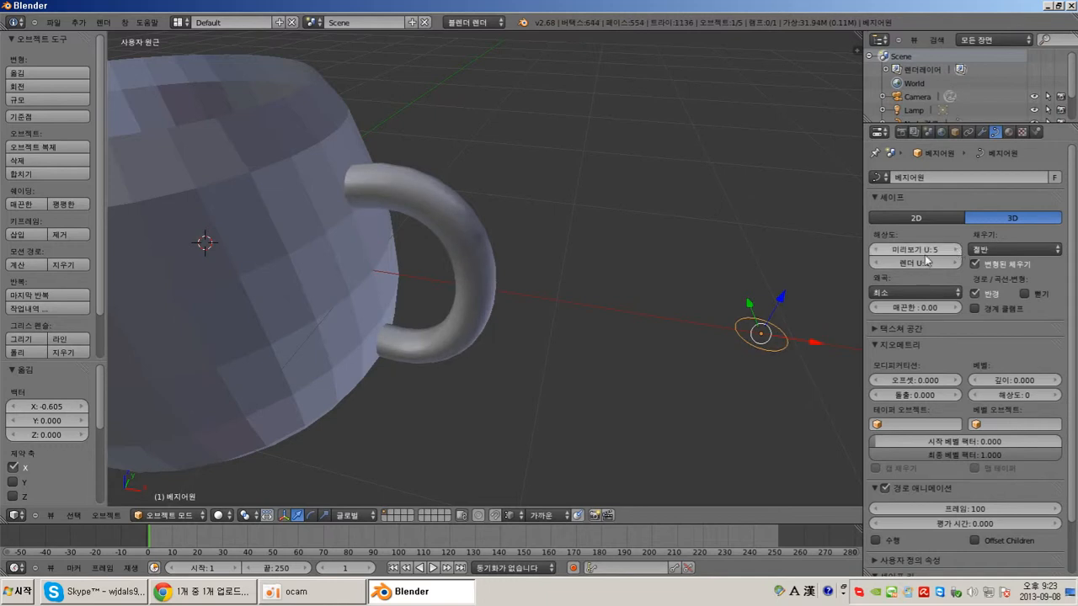
click(878, 252)
click(878, 251)
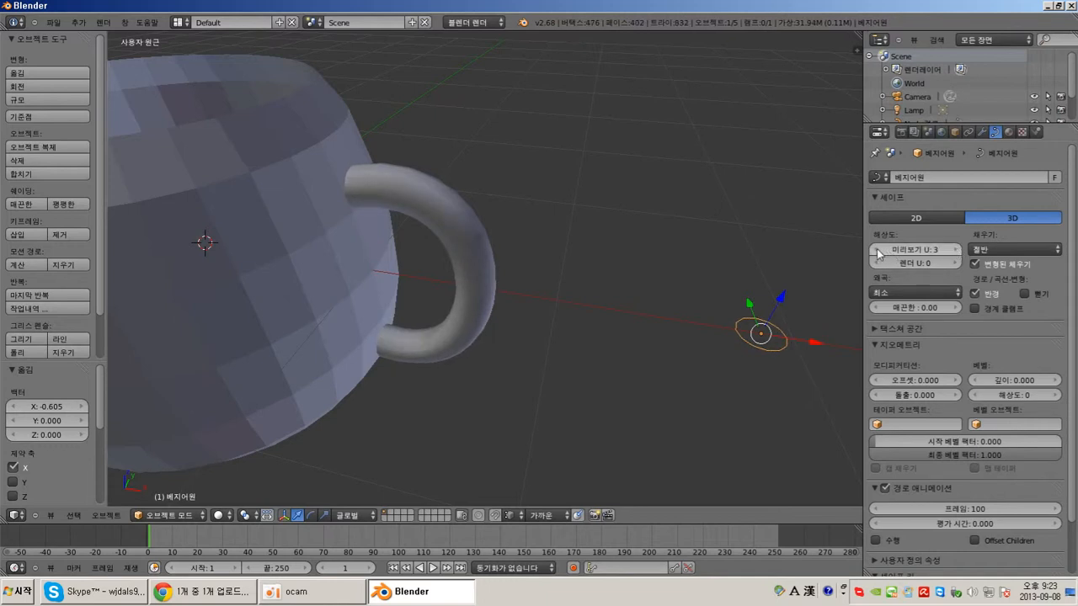
Step: Examine the mug and its tubular handle from several angles and distances, checking where the handle meets the cup
scroll(626, 340, down, 4)
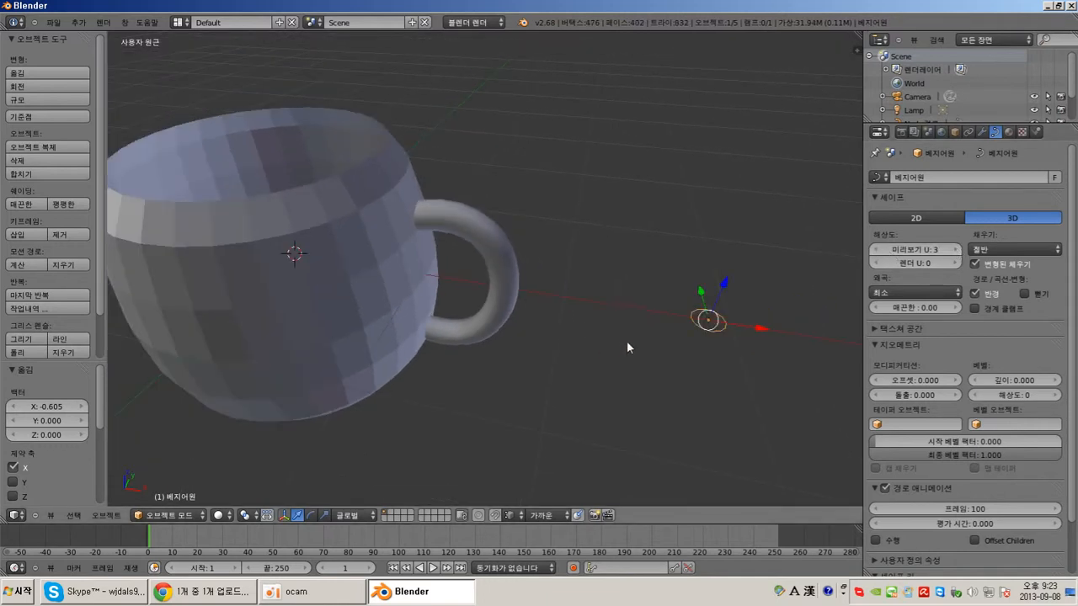
mouse_move(626, 340)
middle_down()
mouse_move(604, 335)
mouse_move(674, 327)
mouse_move(643, 323)
mouse_move(638, 309)
mouse_move(630, 322)
middle_up()
shift+middle_drag(629, 321, 628, 379)
scroll(643, 346, up, 2)
scroll(637, 363, down, 2)
scroll(629, 383, up, 2)
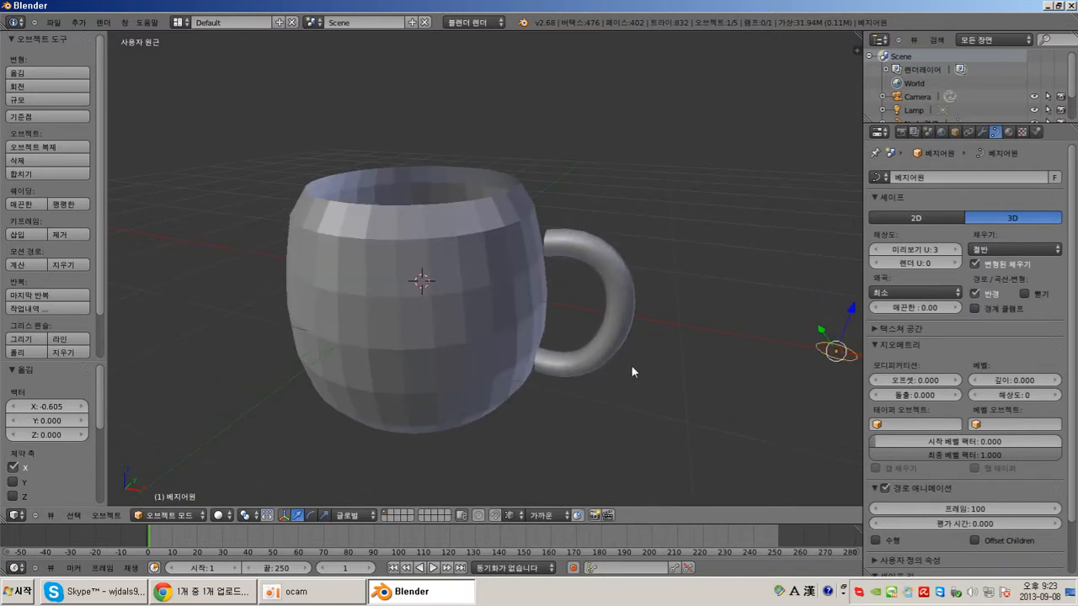
middle_drag(632, 366, 652, 378)
scroll(662, 320, up, 2)
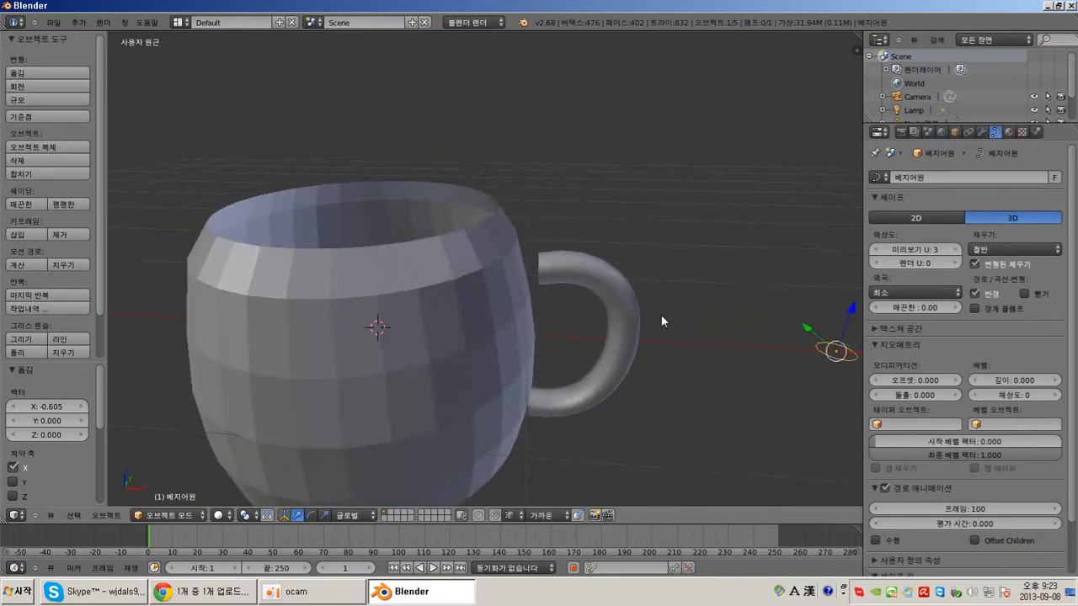
middle_drag(662, 321, 625, 353)
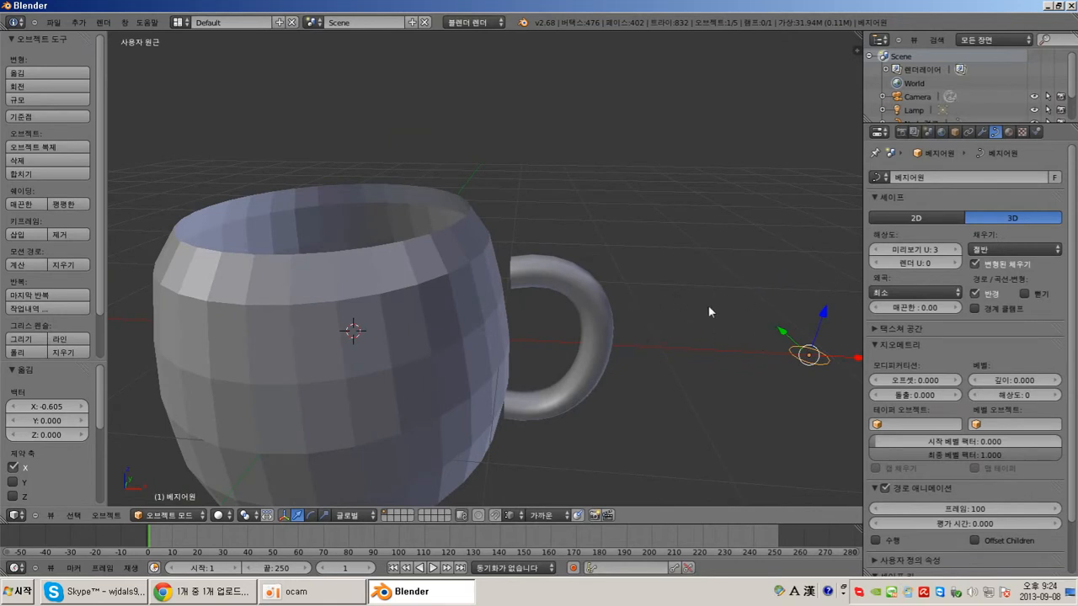
Step: Select the handle curve and inspect its tube ends against the cup wall, both close up and from a distance
key(a)
middle_drag(653, 298, 665, 268)
scroll(617, 286, up, 1)
right_click(616, 288)
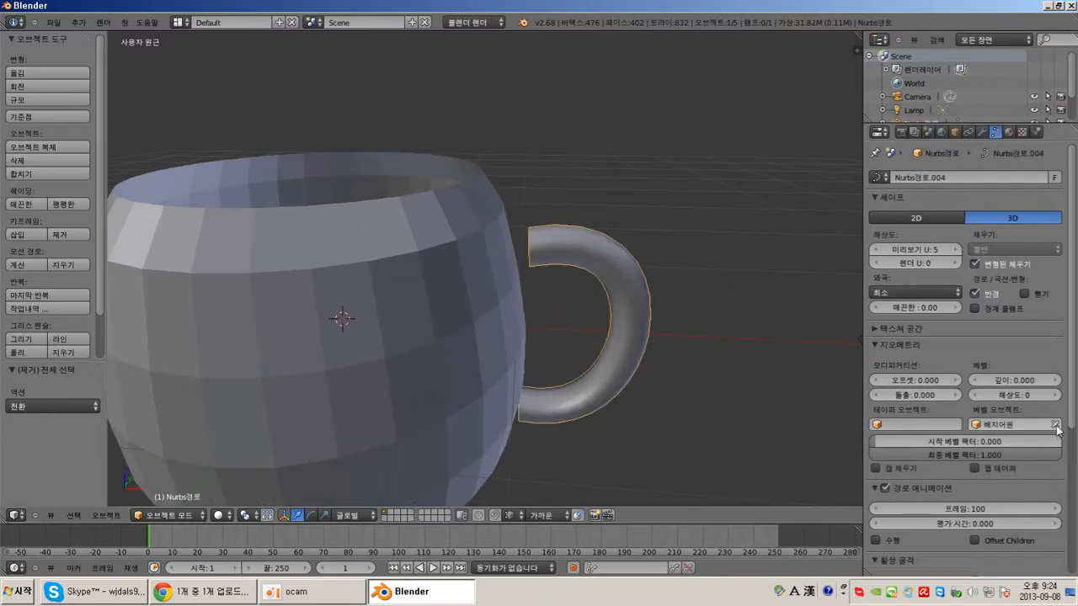
scroll(624, 304, down, 1)
shift+middle_drag(628, 363, 548, 366)
scroll(624, 304, up, 1)
scroll(620, 306, up, 1)
shift+middle_drag(425, 255, 514, 254)
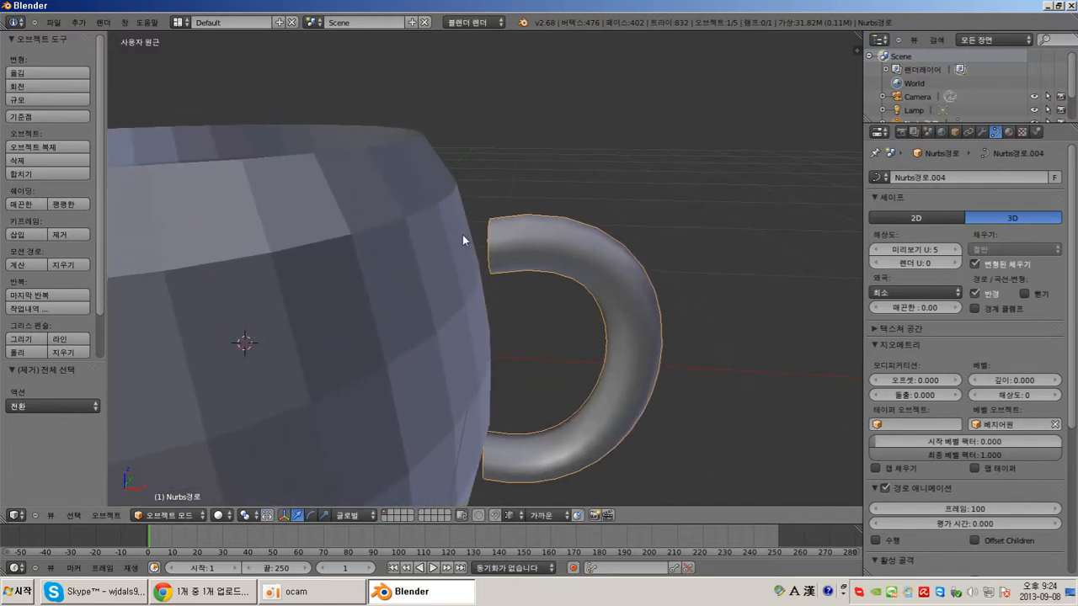
scroll(469, 237, down, 4)
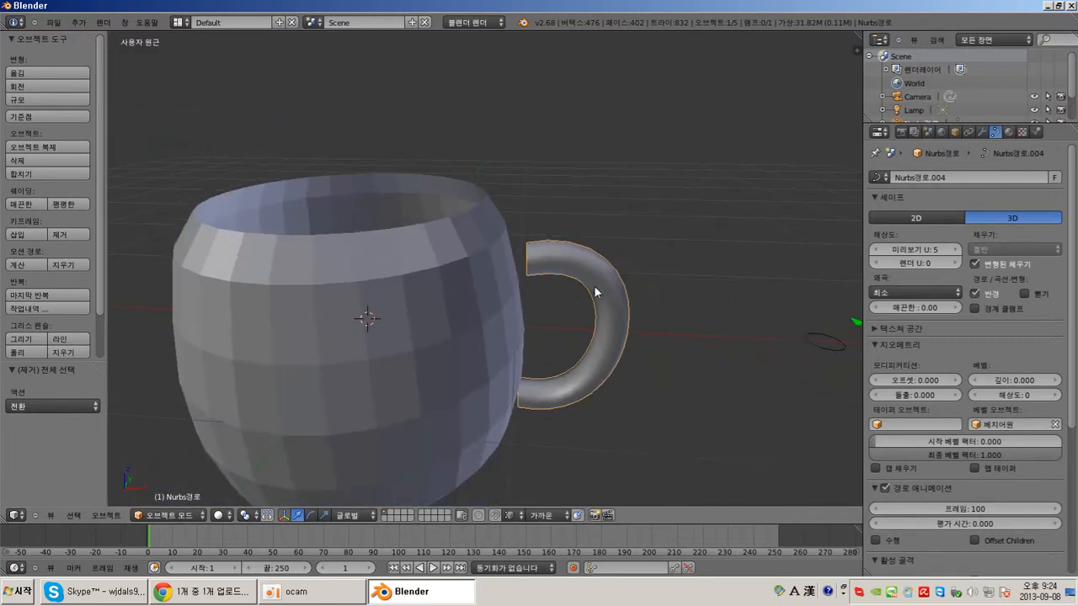
scroll(658, 302, up, 6)
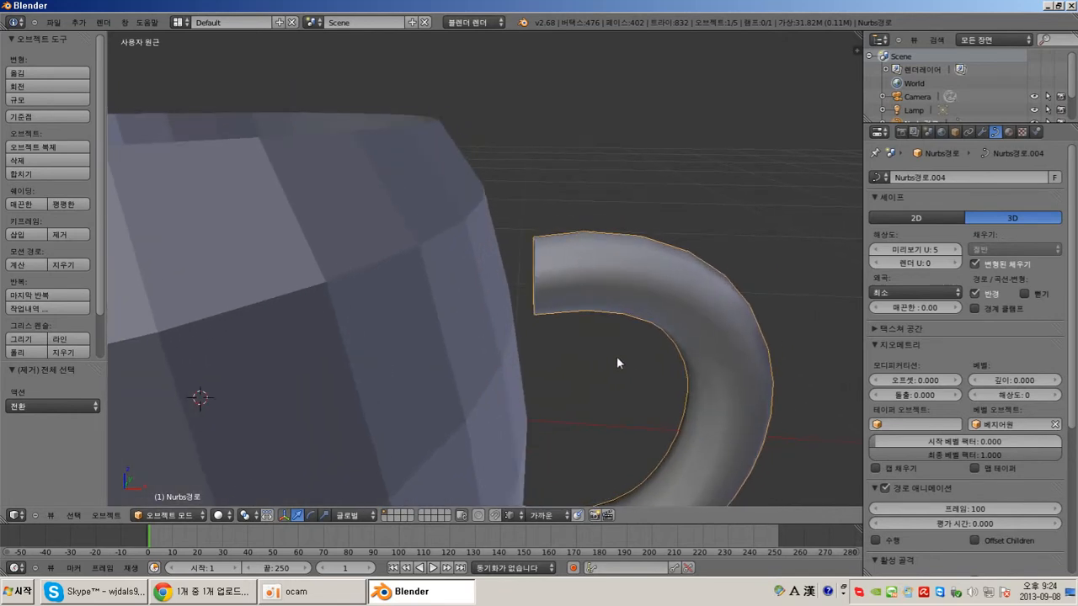
scroll(872, 396, down, 1)
scroll(664, 380, down, 1)
scroll(625, 400, down, 3)
scroll(564, 393, down, 3)
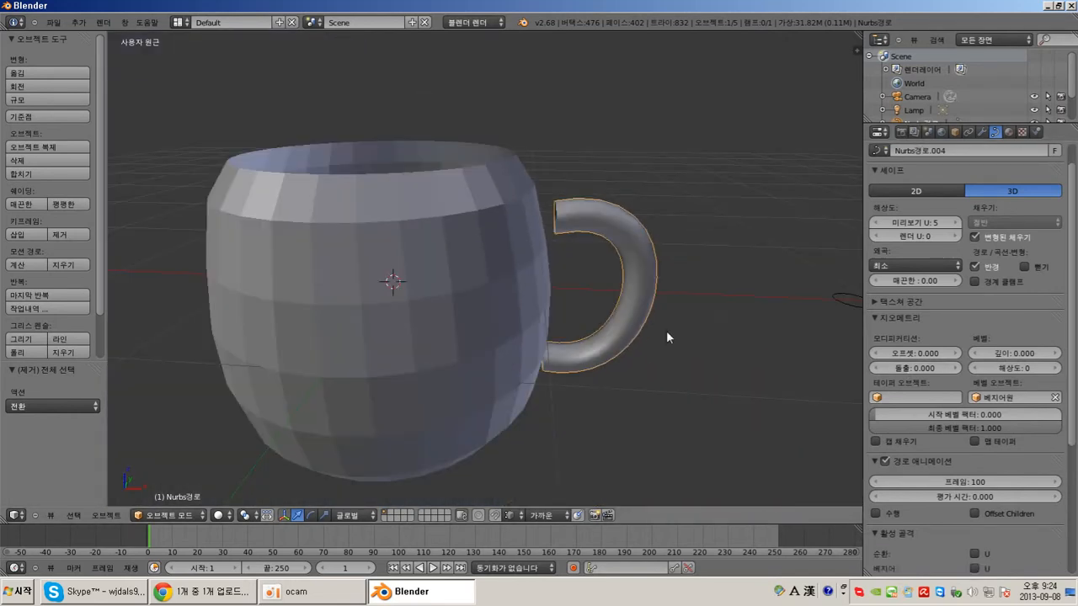
scroll(682, 359, down, 3)
middle_drag(680, 322, 626, 327)
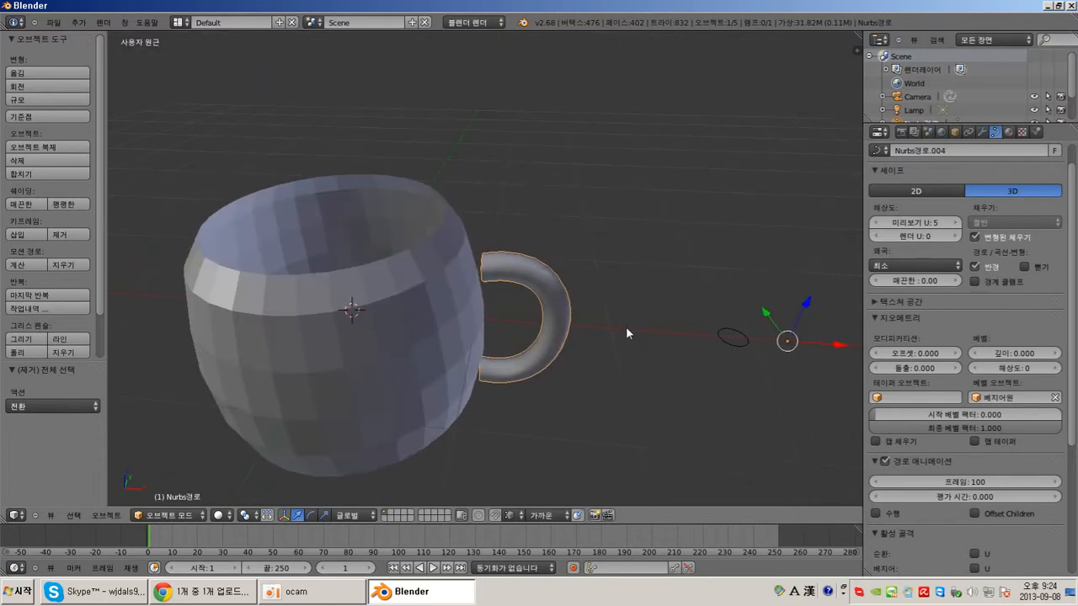
scroll(616, 330, up, 5)
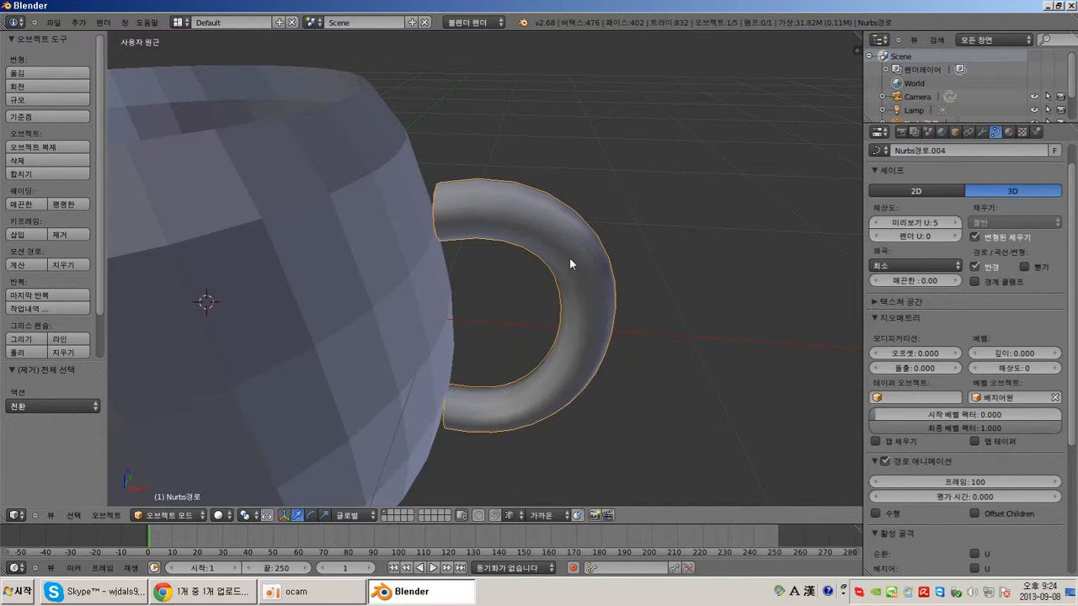
click(589, 271)
click(691, 266)
middle_drag(677, 329, 765, 351)
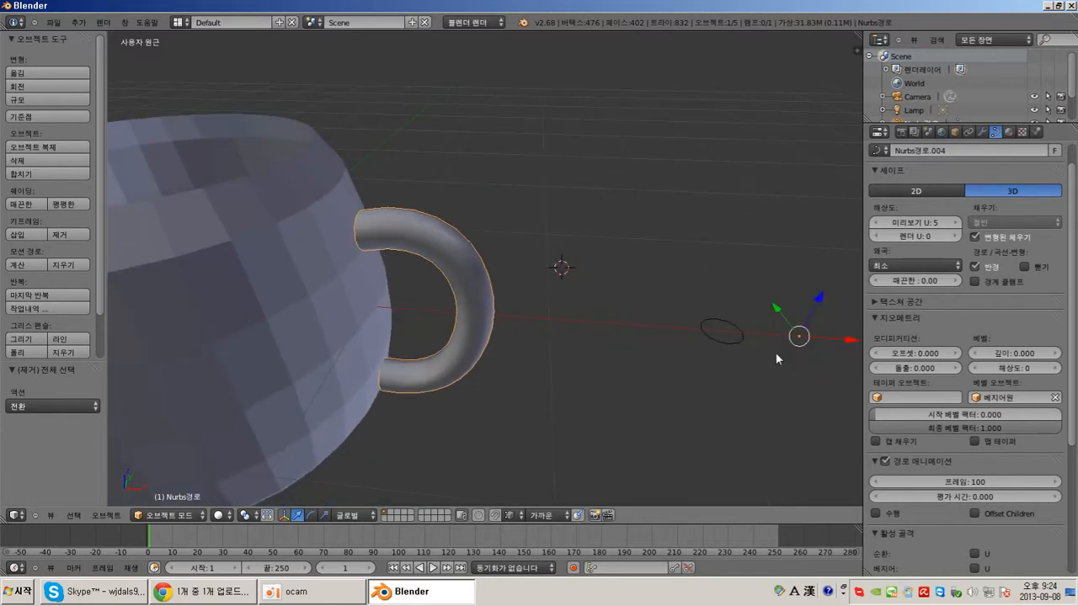
Step: Delete the Bezier circle that serves as the handle curve's bevel object
right_click(734, 338)
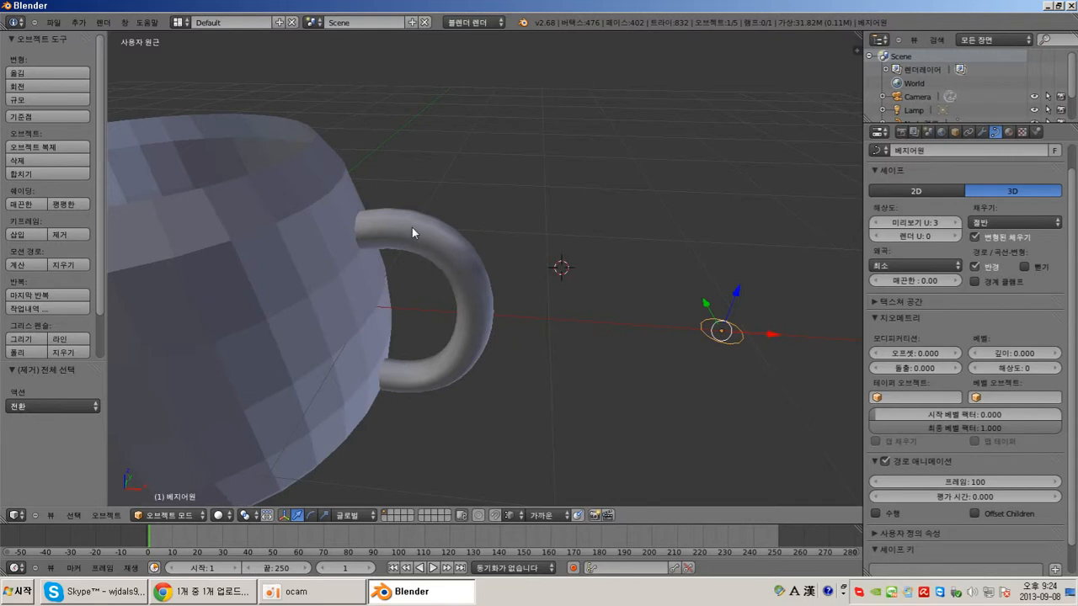
middle_drag(511, 284, 422, 252)
right_click(423, 252)
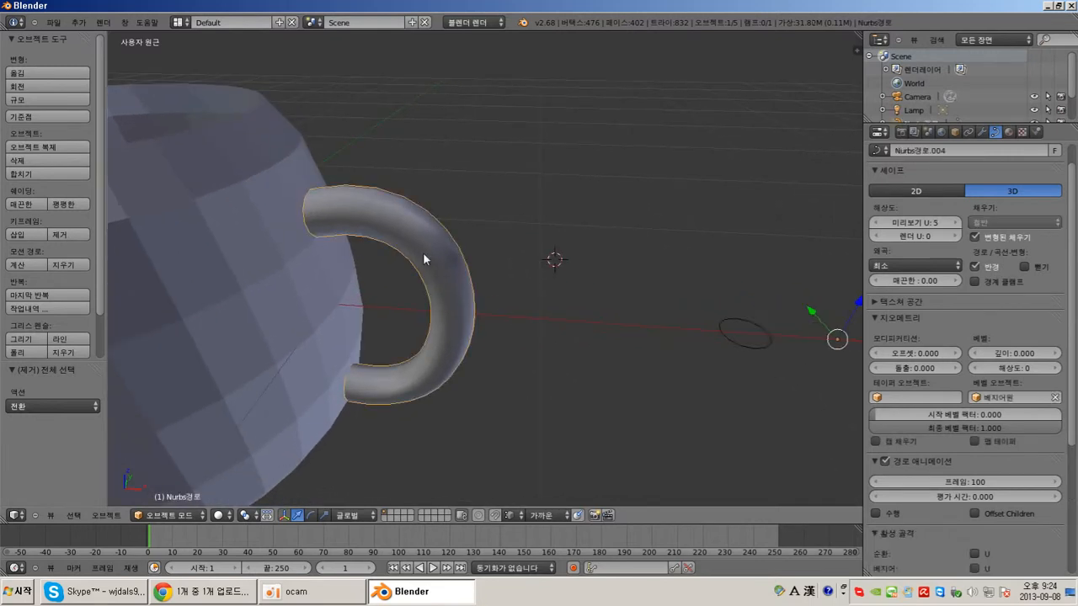
right_click(754, 346)
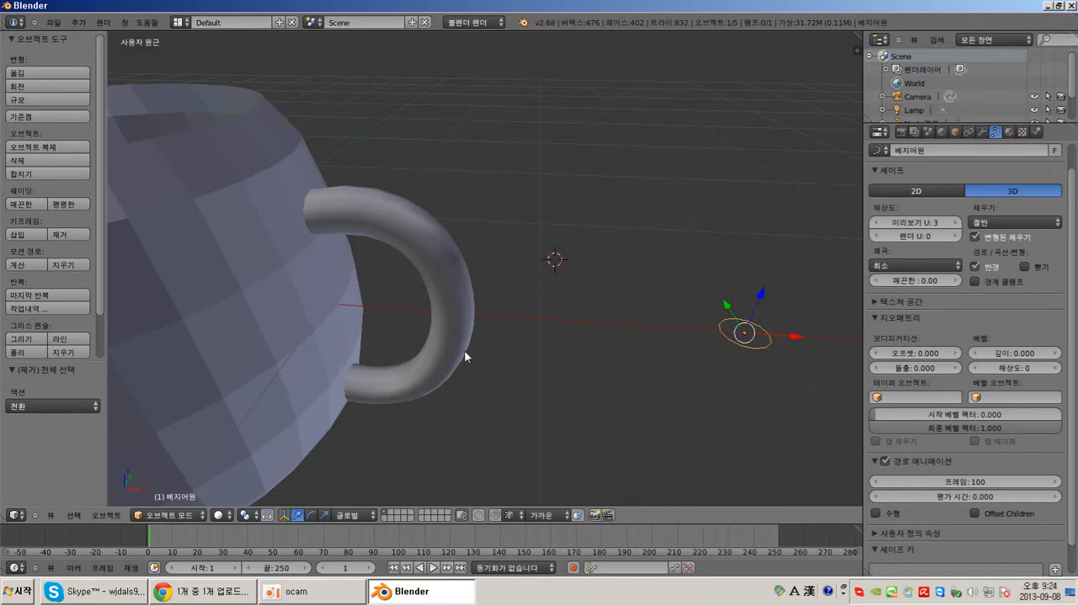
key(x)
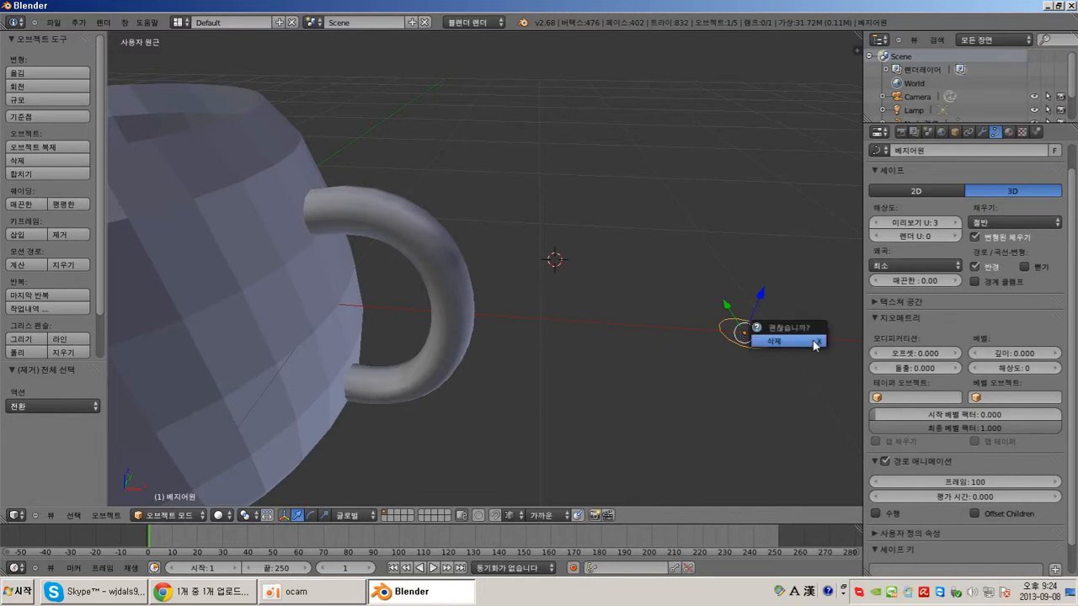
click(814, 346)
middle_drag(812, 345, 692, 317)
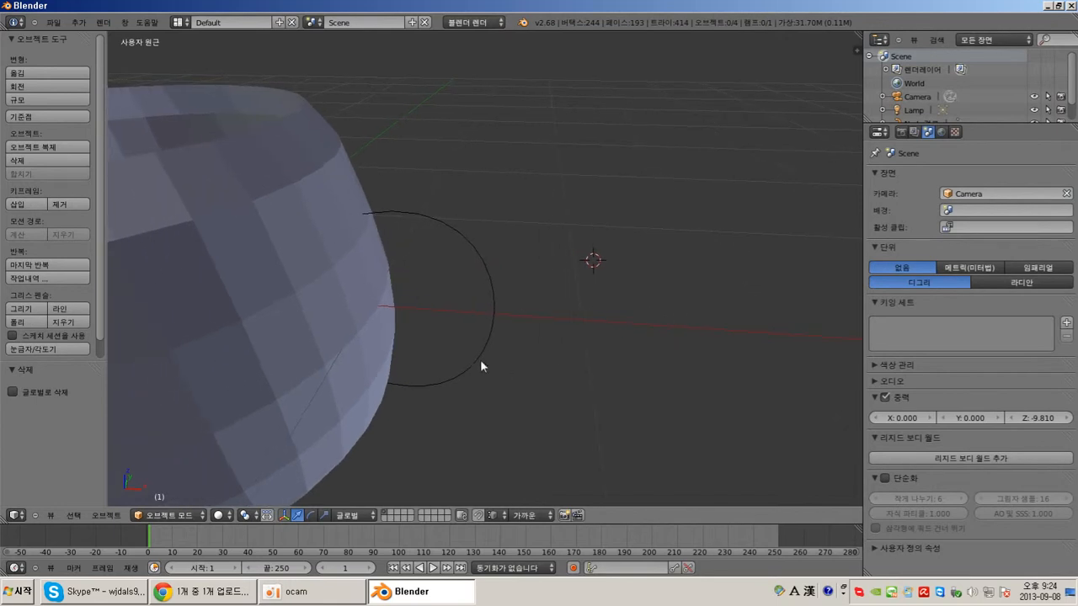
Step: Undo the deletion of the Bezier circle
right_click(473, 237)
key(ctrl+z)
key(ctrl+z)
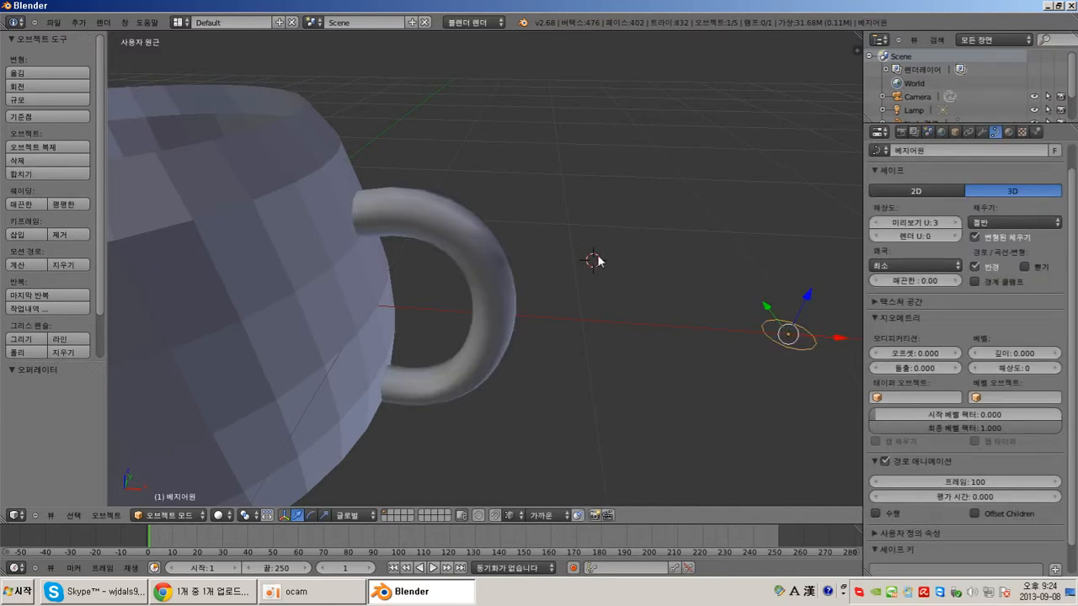
Step: Select the handle curve and convert it from a curve to a mesh
shift+middle_drag(497, 275, 522, 279)
scroll(522, 278, up, 2)
right_click(501, 208)
shift+middle_drag(643, 319, 740, 271)
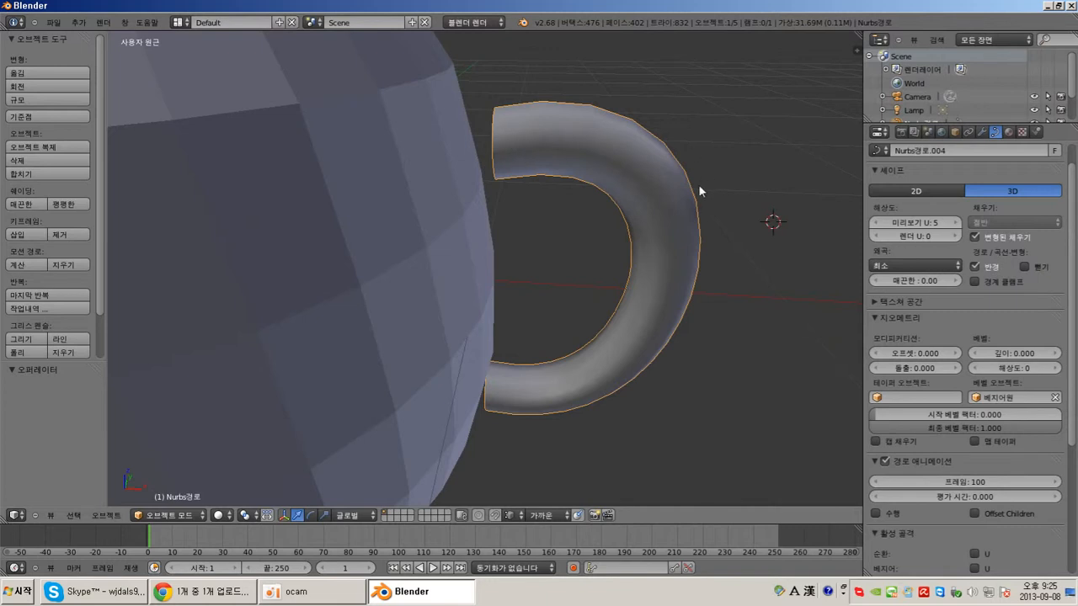
middle_drag(698, 185, 636, 224)
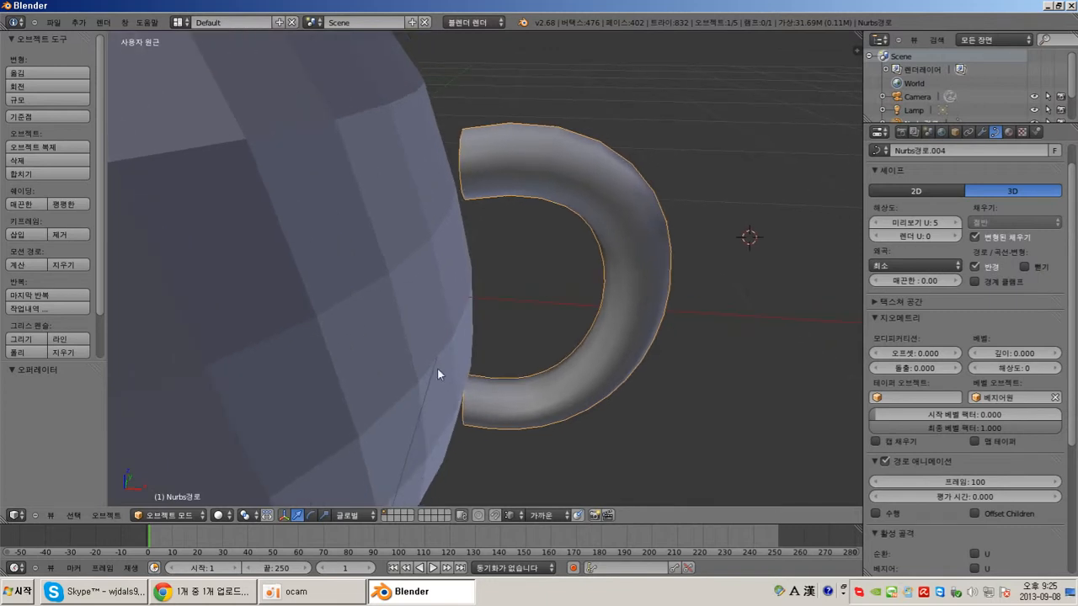
click(98, 516)
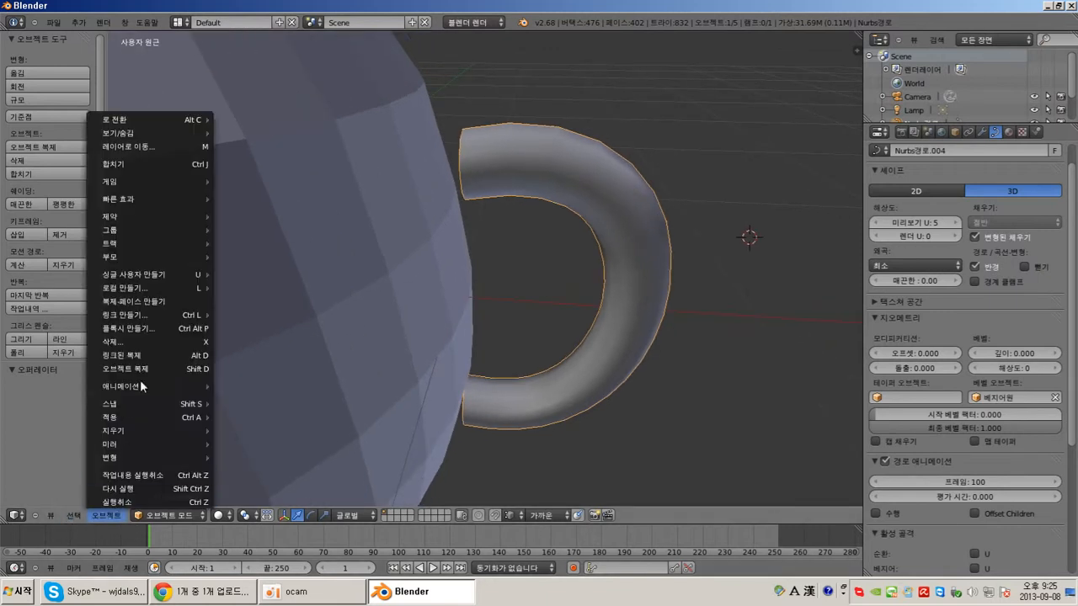
mouse_move(167, 119)
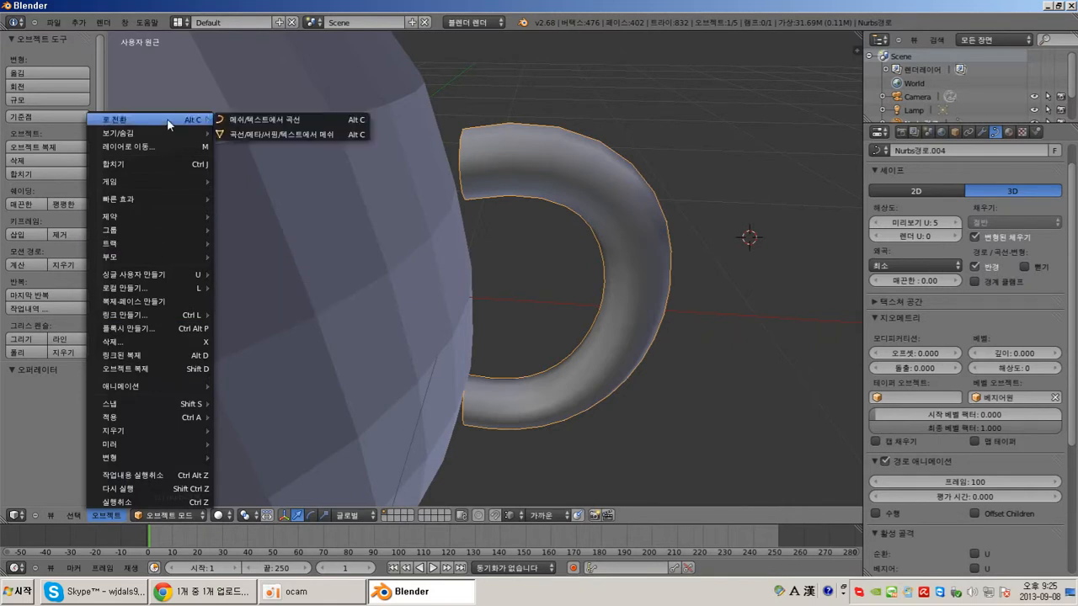
click(301, 134)
middle_drag(612, 263, 582, 317)
scroll(537, 276, down, 2)
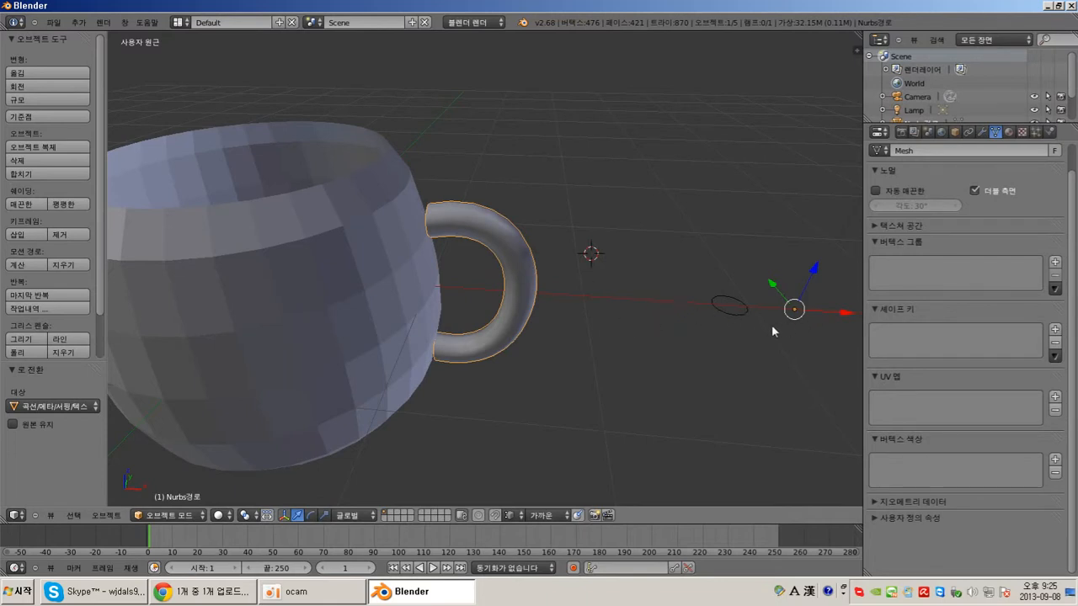
Step: Delete the Bezier circle beside the mug after the handle's conversion to a mesh
right_click(733, 315)
click(733, 314)
key(x)
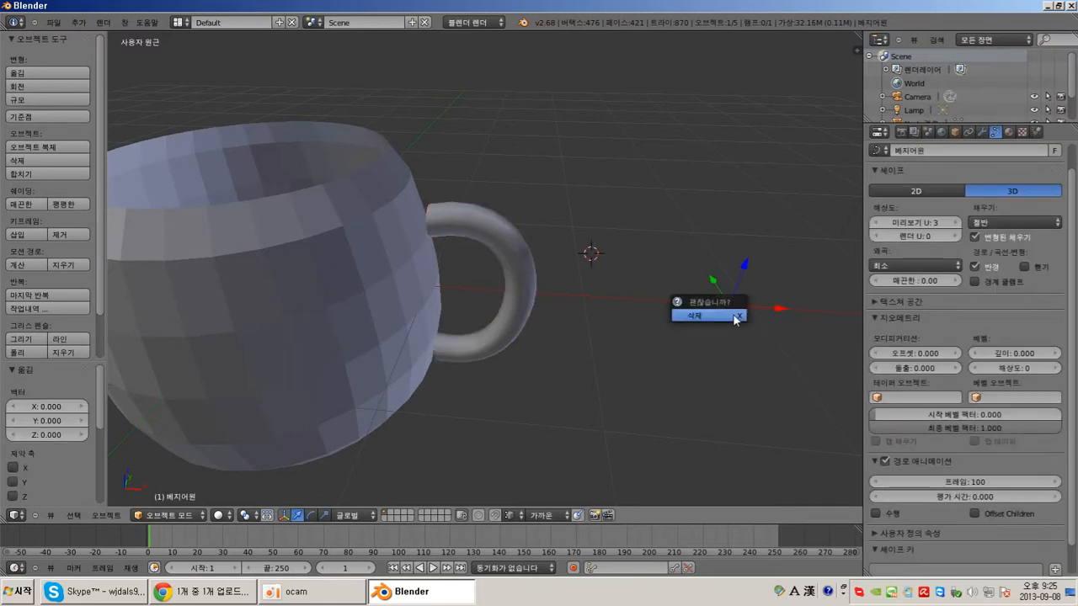
click(733, 317)
middle_drag(666, 315, 654, 303)
Step: Examine the handle mesh and the cup as separate objects, selecting each in turn and checking where they should join
right_click(608, 252)
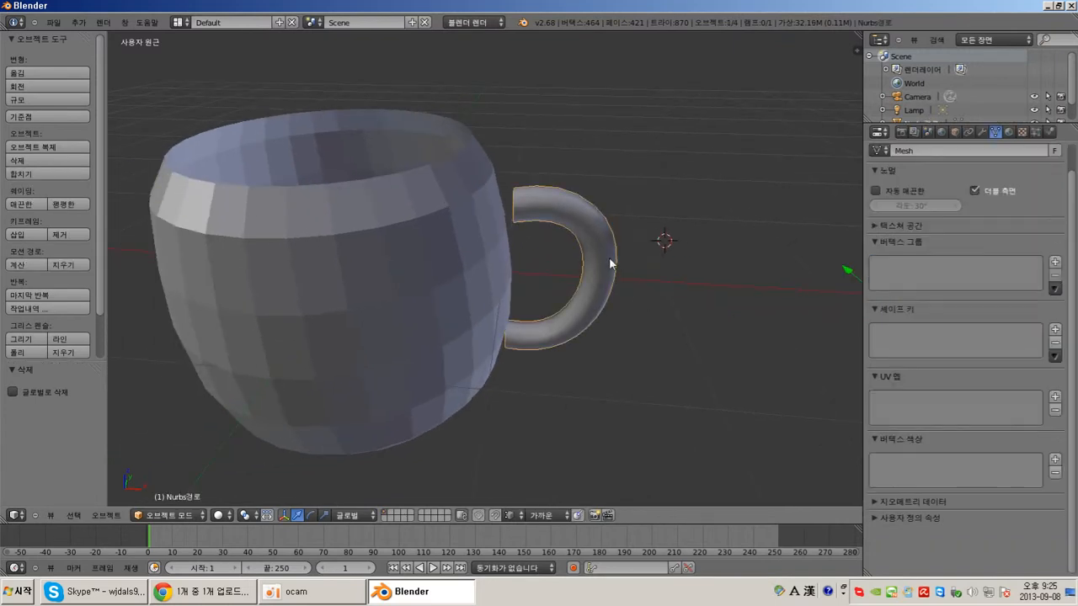
middle_drag(558, 272, 574, 288)
scroll(663, 275, up, 2)
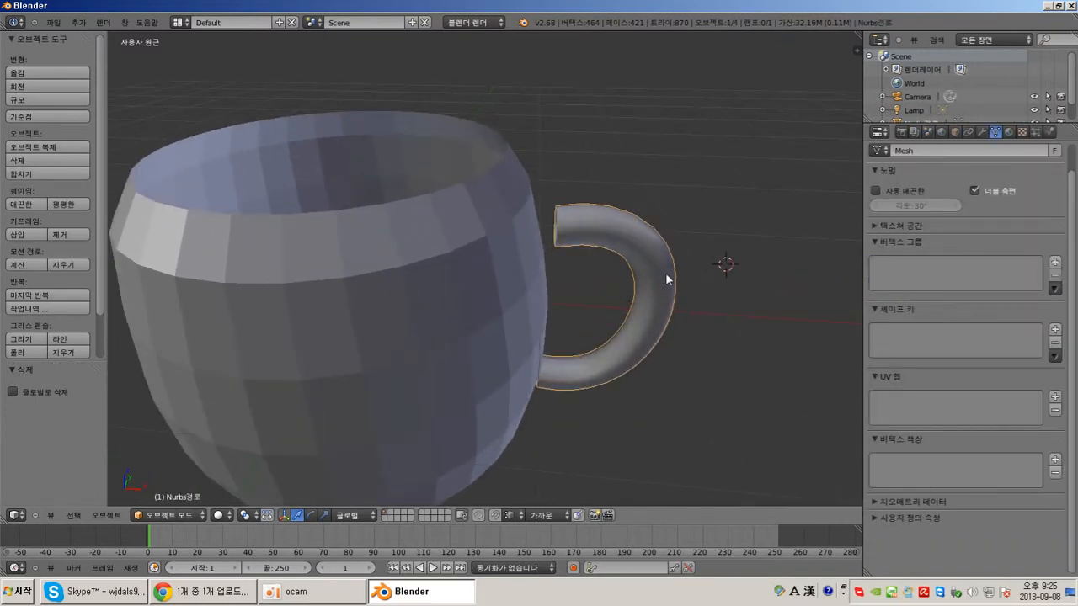
scroll(664, 274, down, 1)
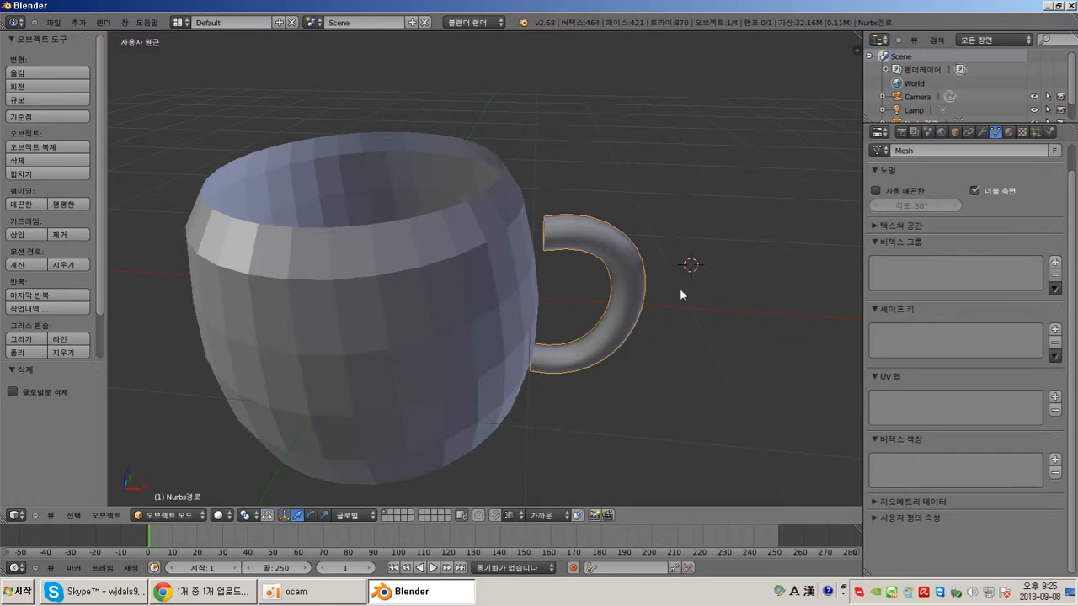
scroll(680, 288, down, 2)
middle_drag(584, 349, 568, 351)
scroll(569, 351, up, 2)
right_click(439, 345)
middle_drag(539, 386, 532, 355)
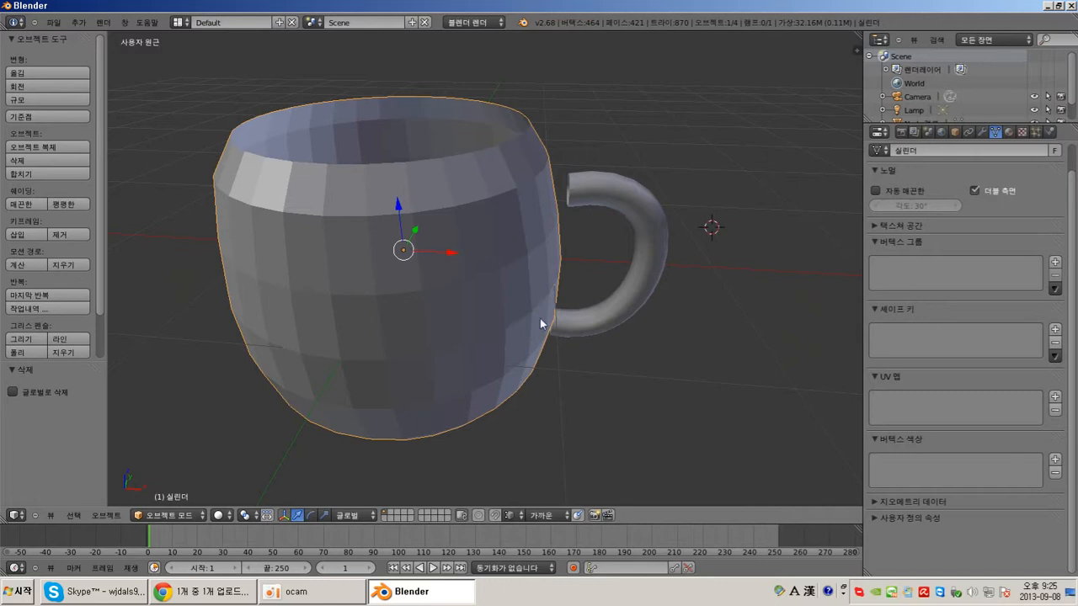
right_click(581, 195)
right_click(534, 247)
right_click(599, 202)
Step: Select the cup and enter Edit Mode to work on its mesh near the handle's upper end
right_click(517, 250)
middle_drag(583, 257, 547, 281)
scroll(516, 262, up, 2)
scroll(516, 262, down, 2)
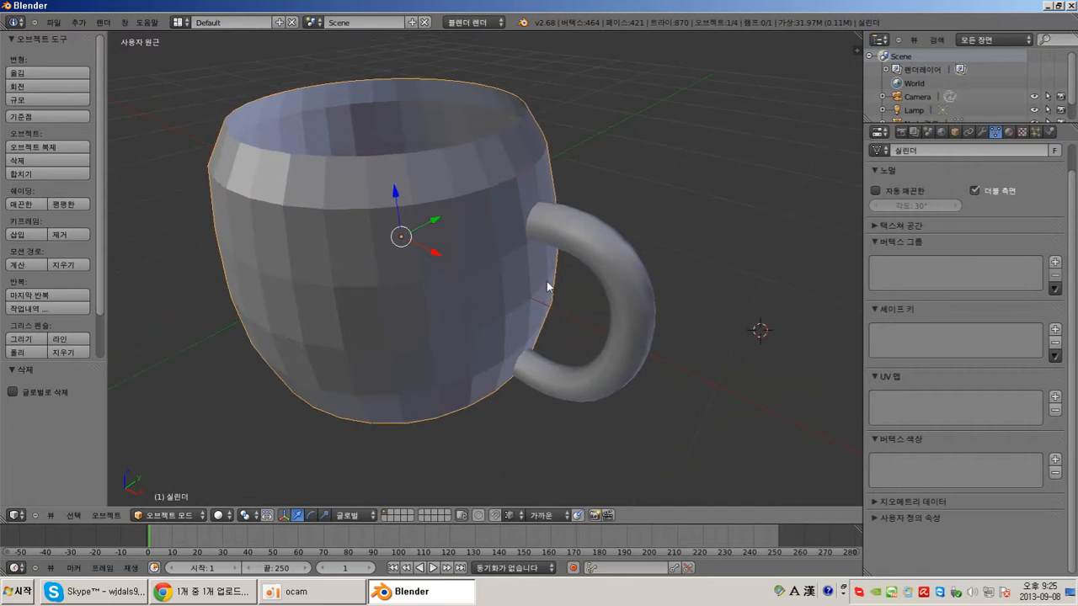
click(169, 514)
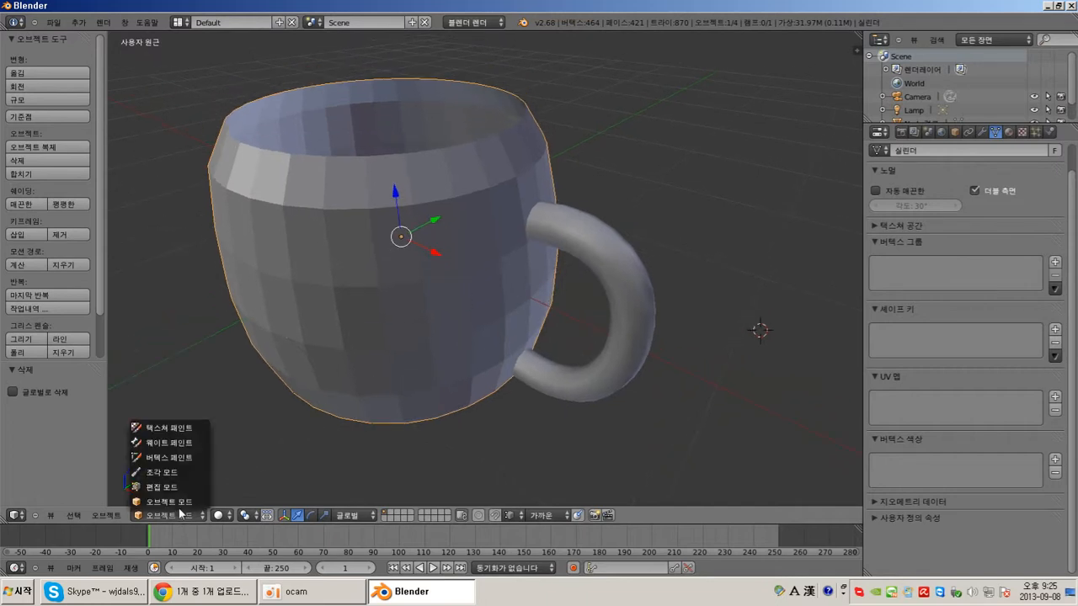
click(164, 489)
scroll(564, 286, up, 5)
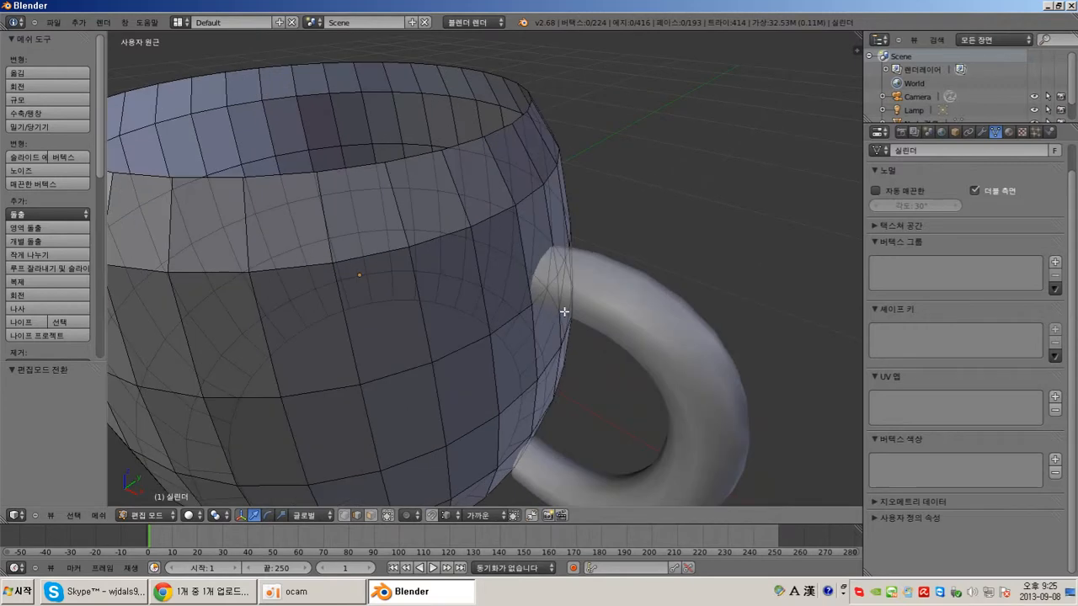
scroll(587, 299, down, 5)
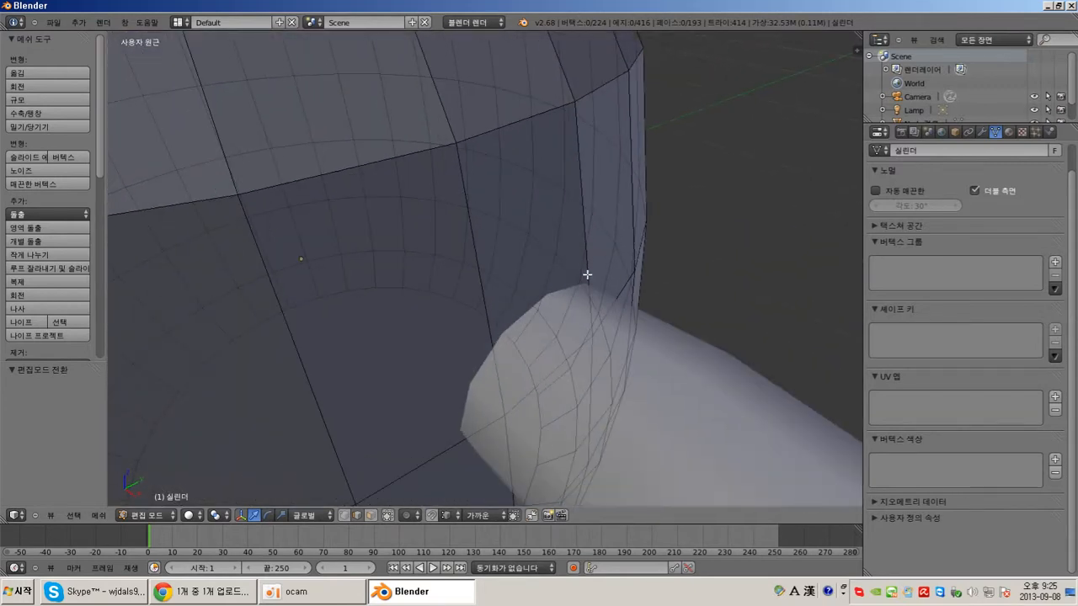
scroll(477, 240, down, 2)
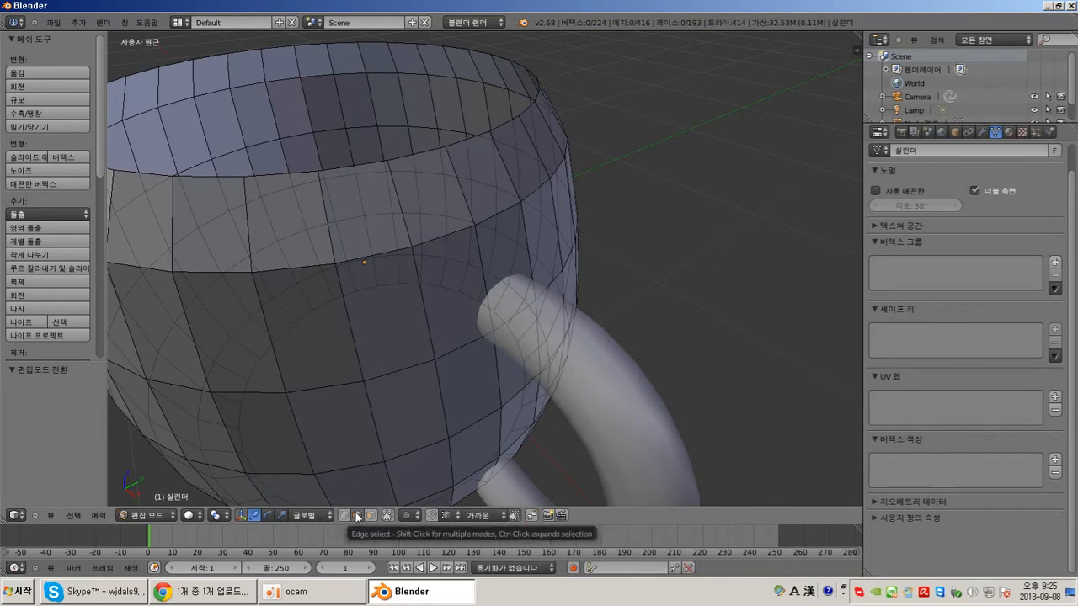
Step: Switch to face selection and select the two adjacent cup faces at the handle's upper end
click(357, 515)
right_click(447, 232)
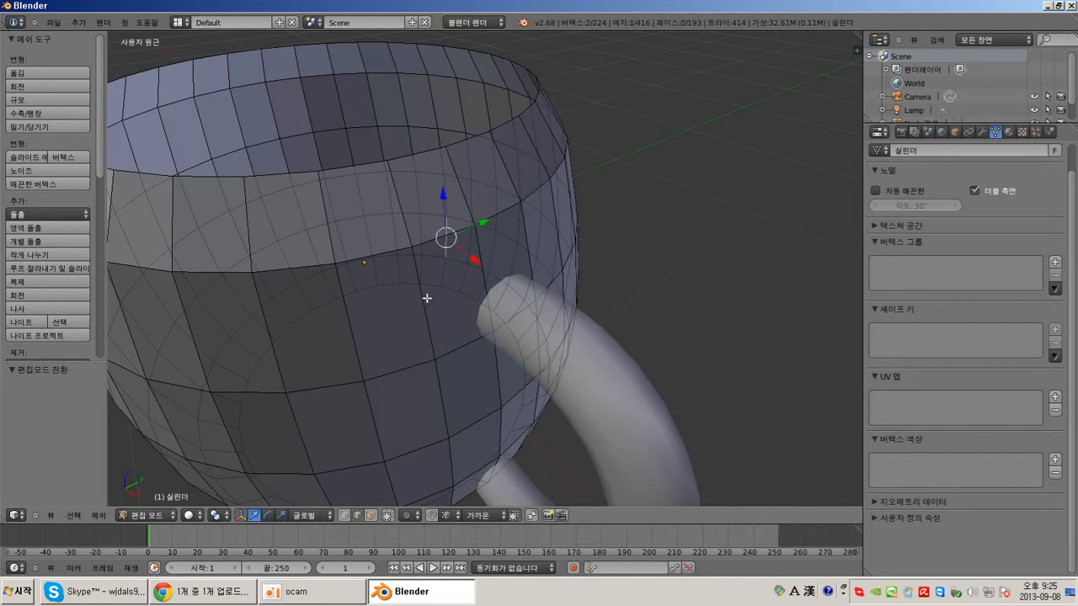
click(370, 515)
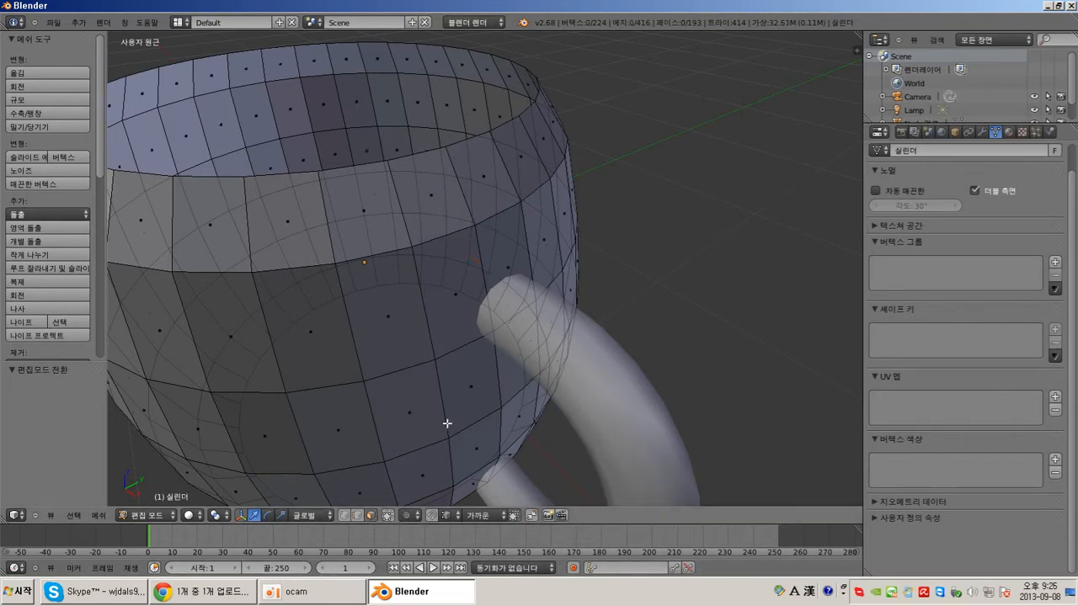
right_click(462, 286)
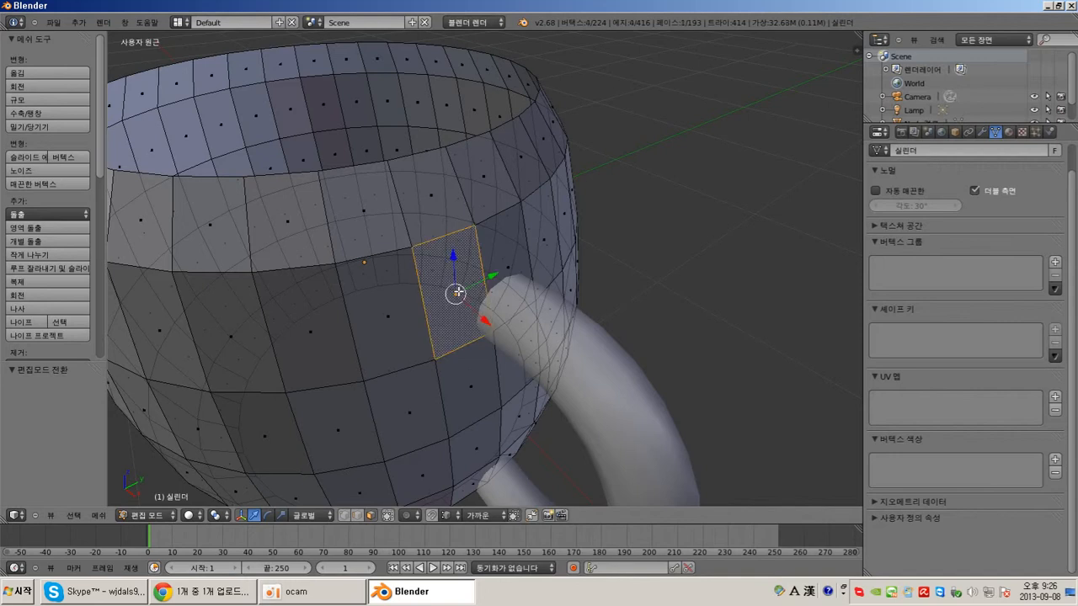
shift+right_click(509, 261)
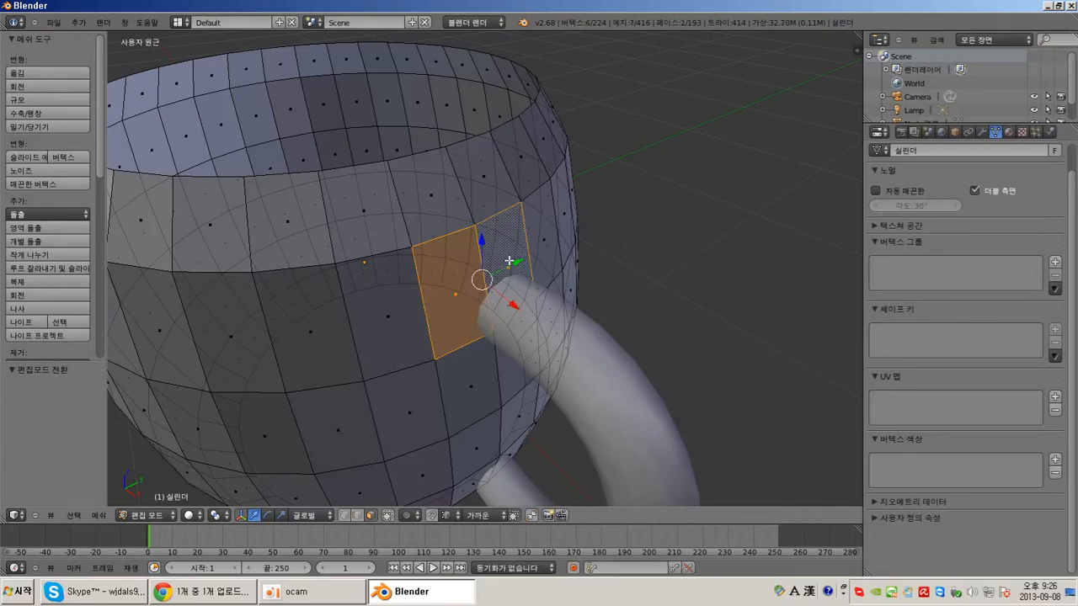
Step: Add the two cup faces at the handle's lower end to the selection and delete all four selected faces
middle_drag(508, 347, 514, 203)
shift+right_click(463, 282)
key(ctrl+z)
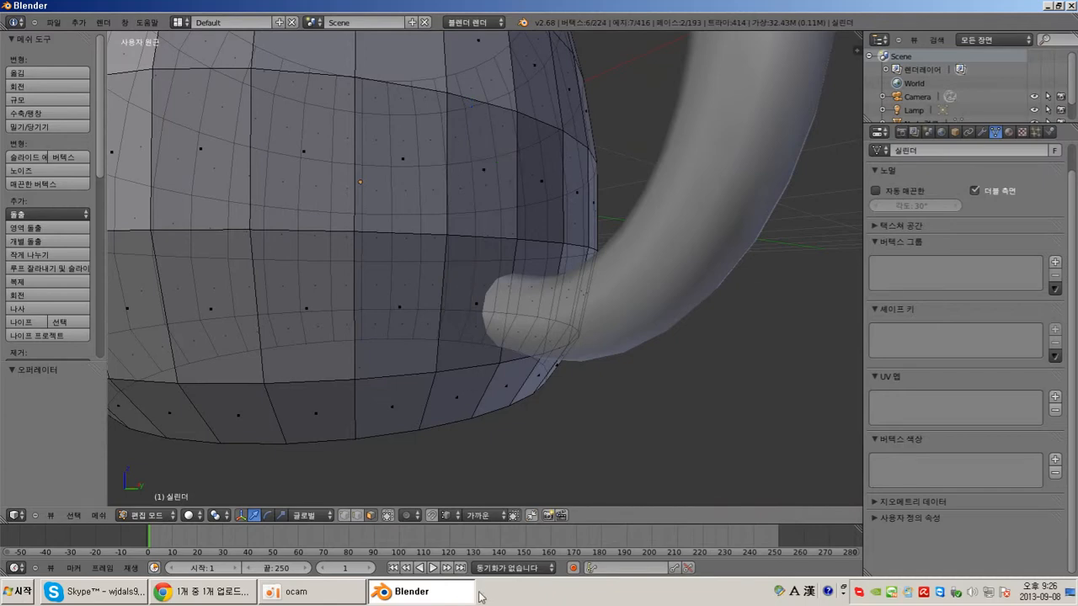
click(389, 515)
shift+right_click(469, 302)
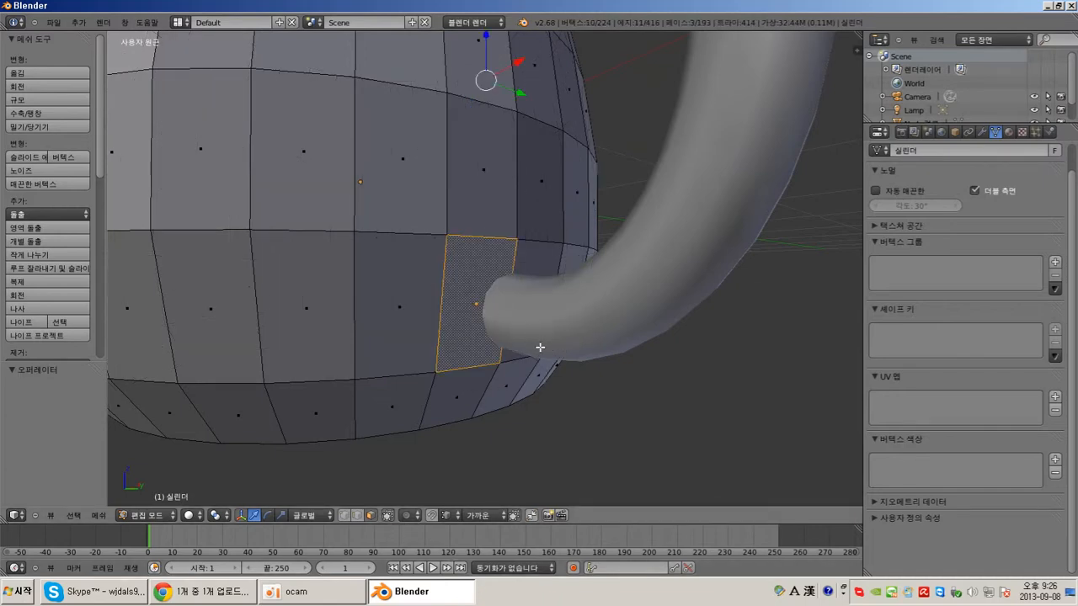
middle_drag(539, 347, 431, 342)
shift+right_click(530, 309)
shift+middle_drag(547, 301, 522, 383)
scroll(522, 384, down, 3)
middle_drag(534, 310, 523, 355)
key(x)
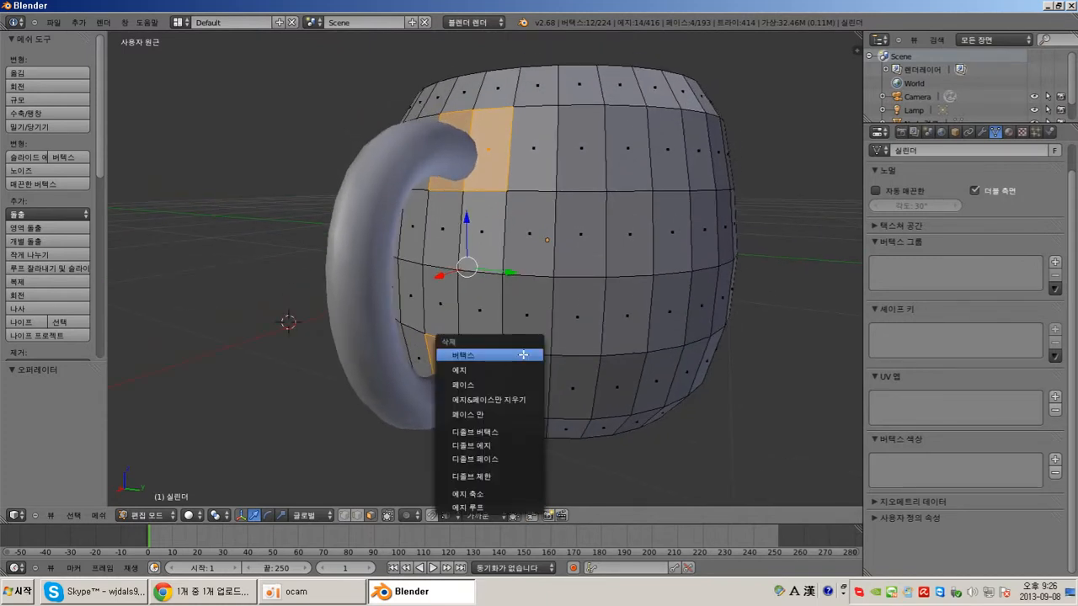
click(505, 385)
Step: Examine the openings in the cup wall beside the handle's upper and lower ends
middle_drag(505, 365, 635, 338)
scroll(656, 333, up, 3)
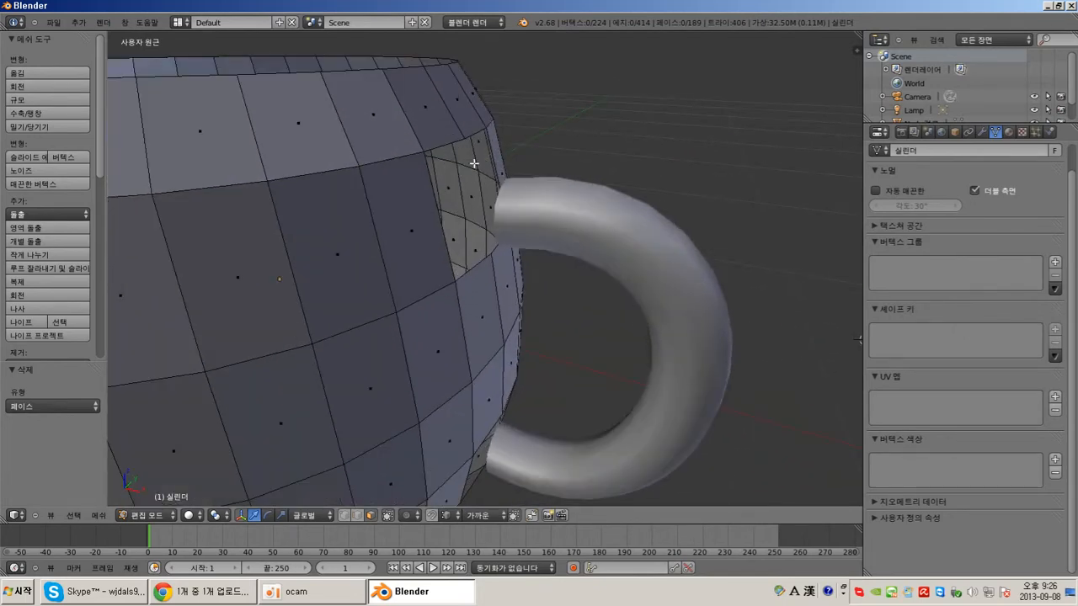
scroll(485, 185, up, 2)
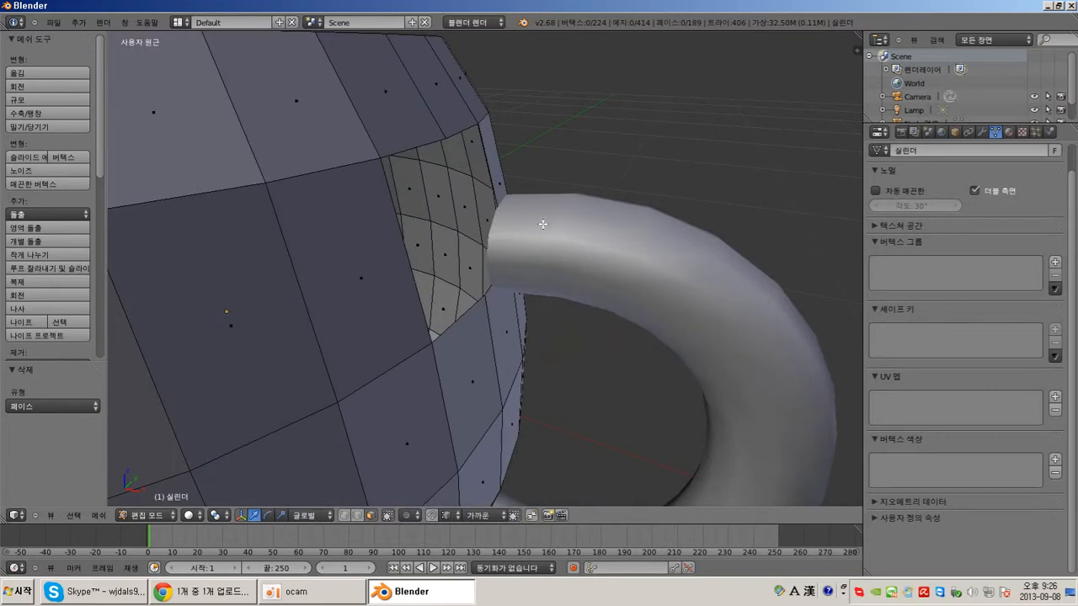
scroll(542, 224, down, 3)
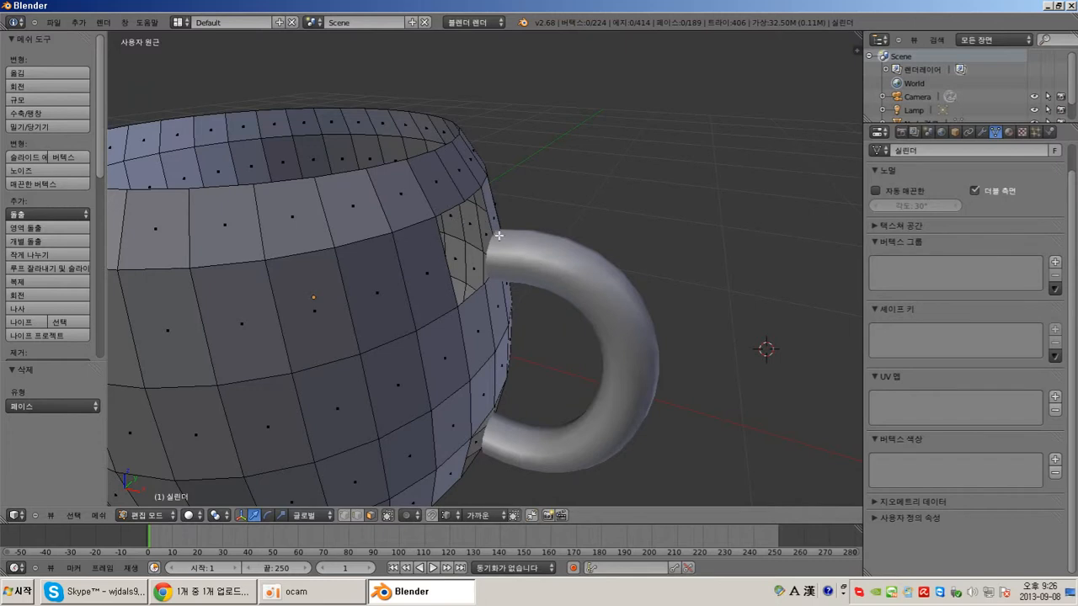
scroll(483, 225, down, 1)
scroll(481, 233, up, 2)
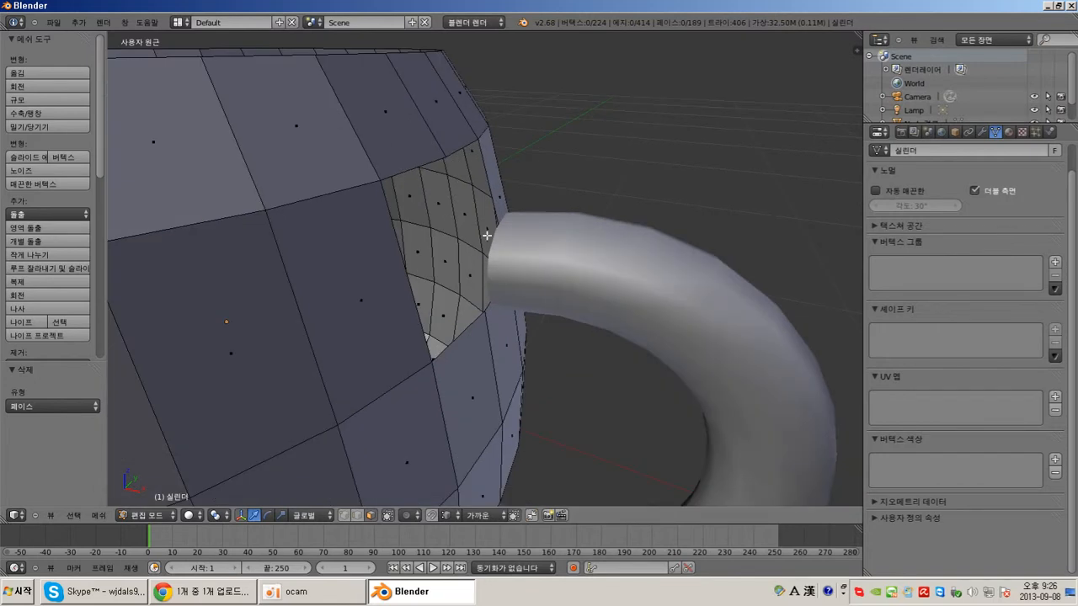
scroll(485, 239, down, 3)
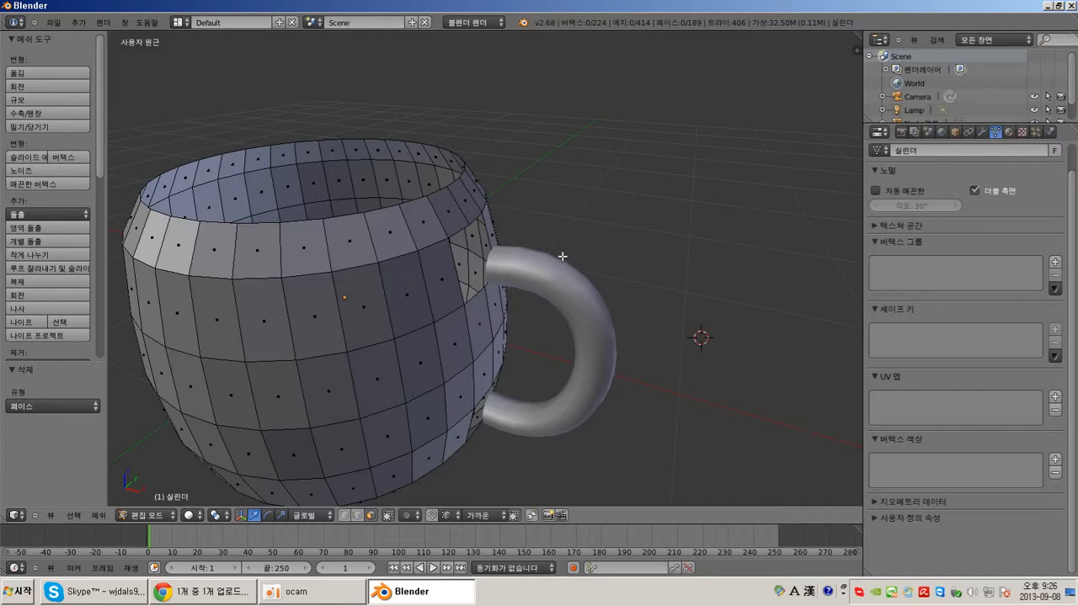
Step: Return to Object Mode, select the handle and the cup with the cup active, and join them into one object
click(147, 514)
click(158, 505)
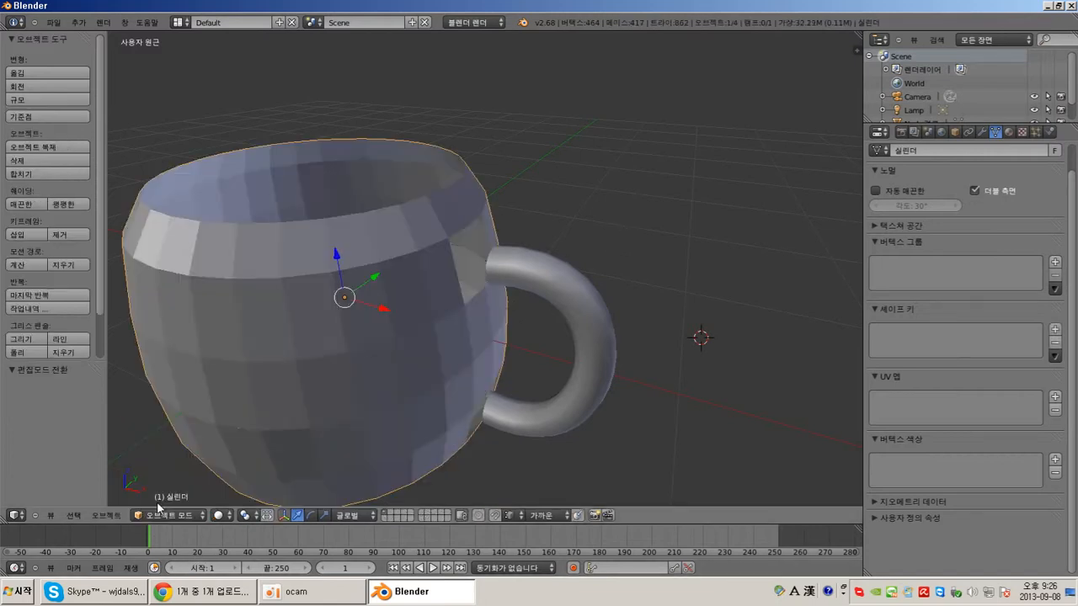
middle_drag(447, 325, 482, 311)
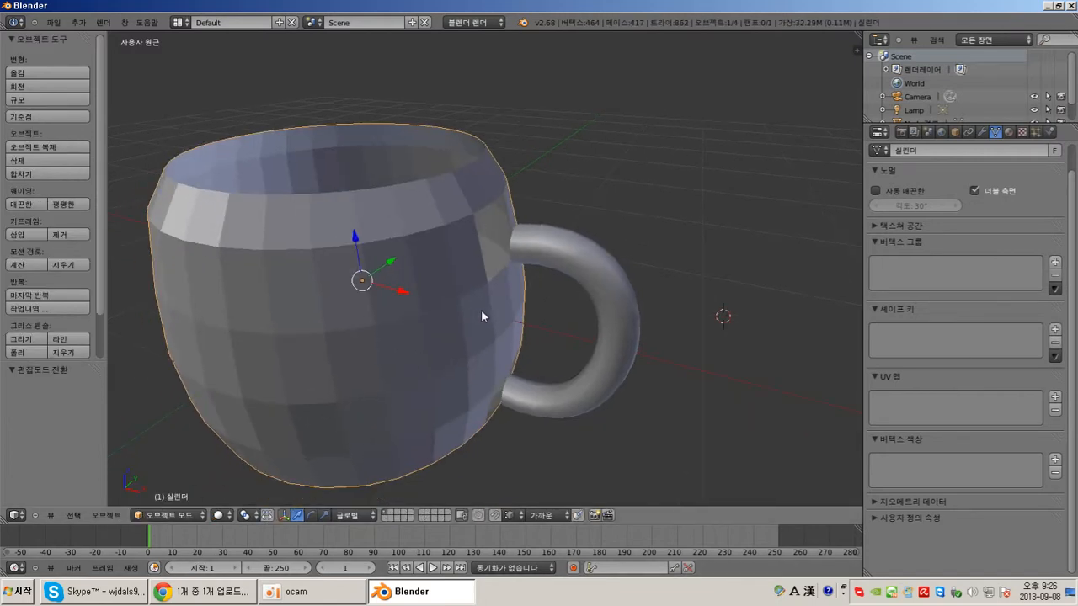
right_click(569, 251)
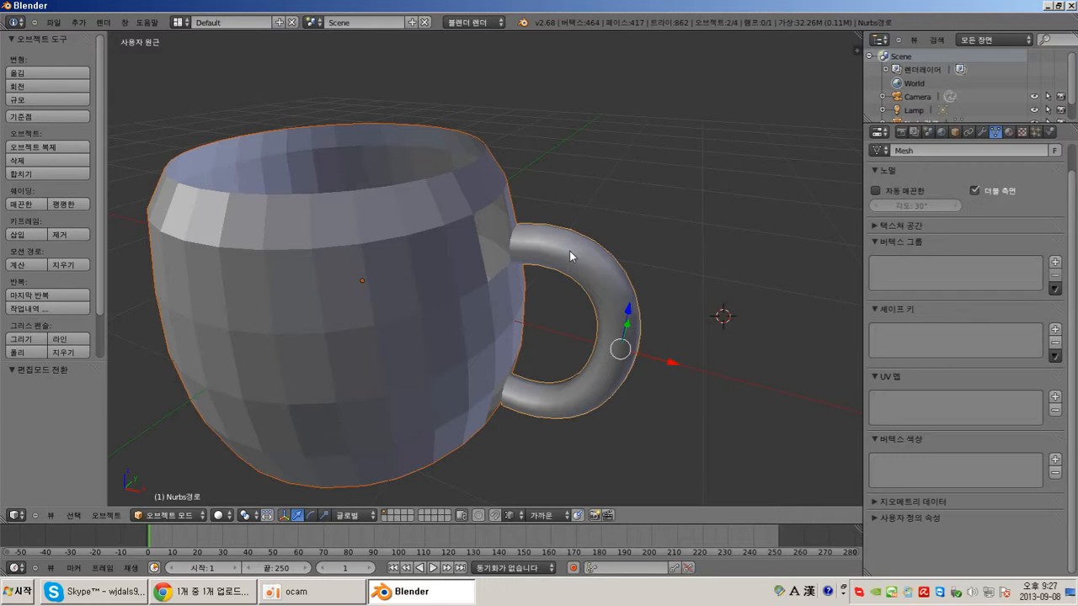
right_click(602, 267)
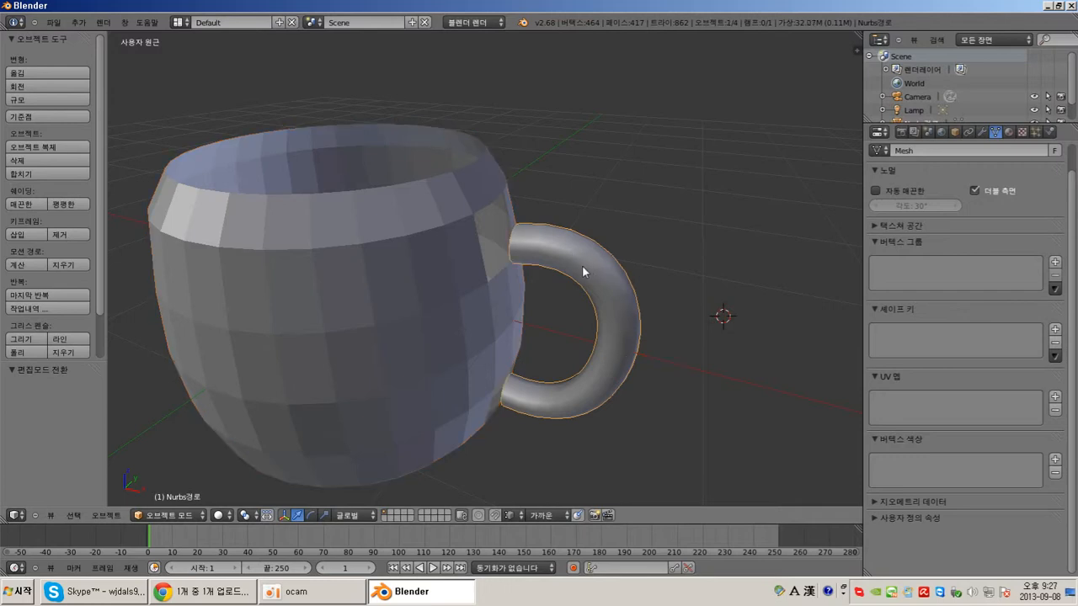
right_click(405, 263)
right_click(565, 265)
shift+right_click(437, 271)
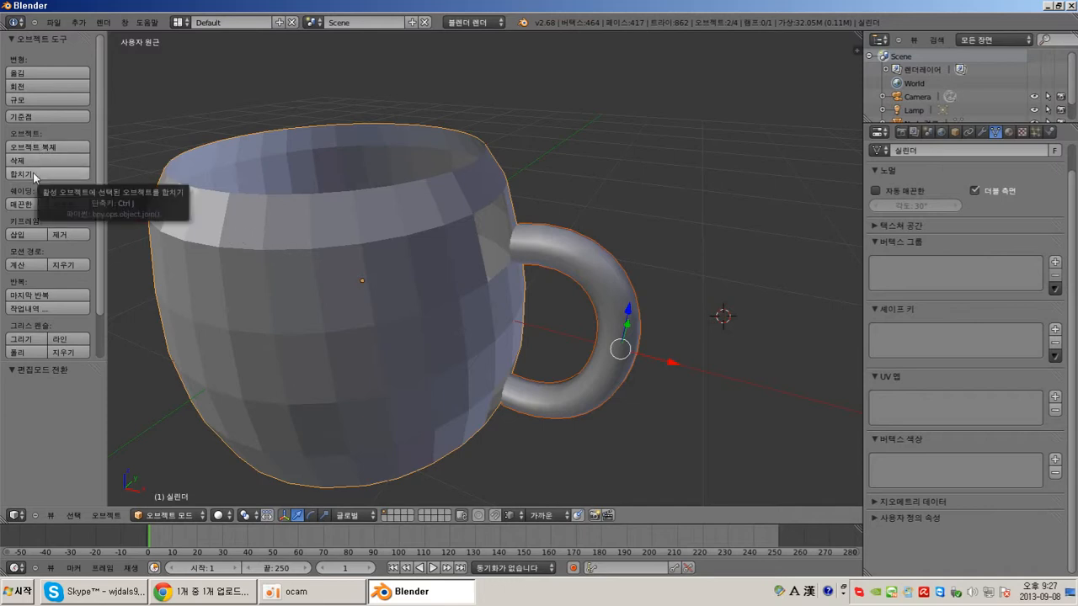
click(100, 516)
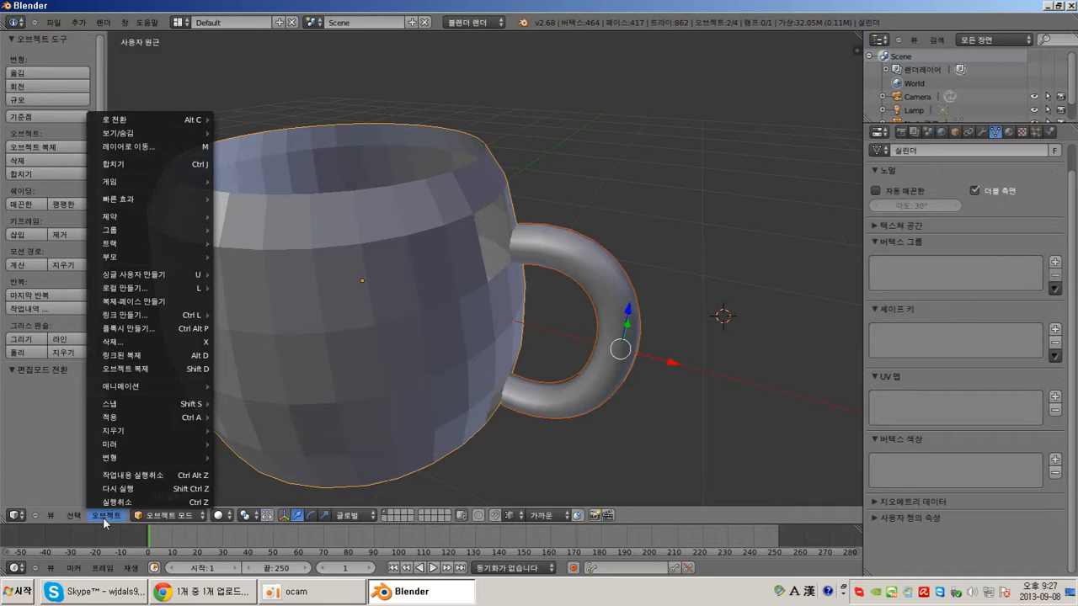
mouse_move(141, 244)
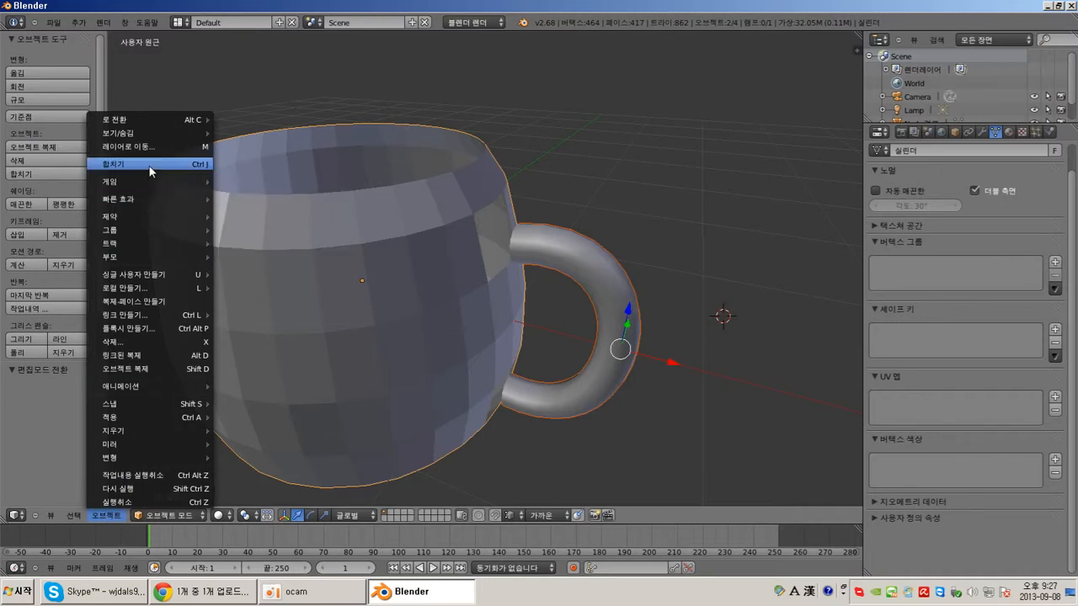
click(190, 165)
Step: Enter Edit Mode on the joined mug and switch to edge selection near the handle's upper end
scroll(469, 296, down, 4)
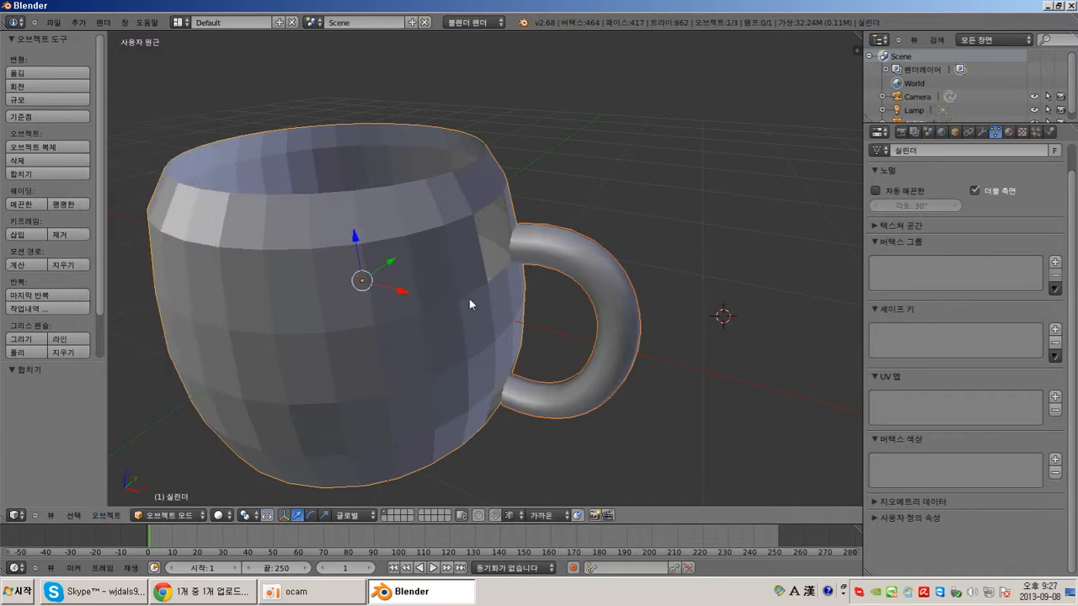
shift+middle_drag(510, 284, 569, 332)
scroll(513, 366, up, 2)
scroll(537, 364, down, 1)
scroll(516, 318, up, 2)
scroll(569, 332, down, 1)
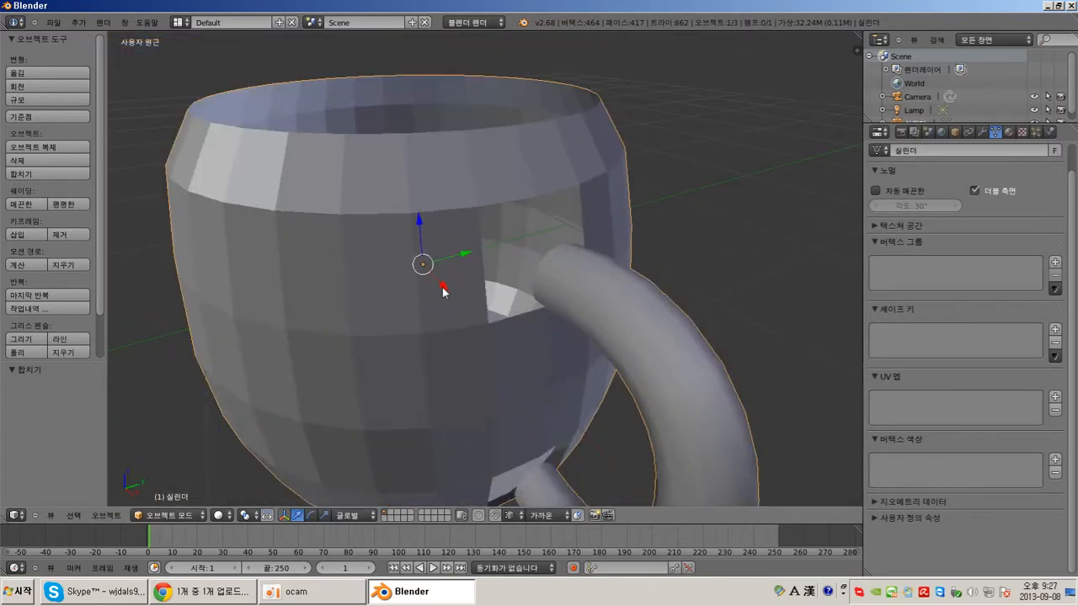
click(202, 511)
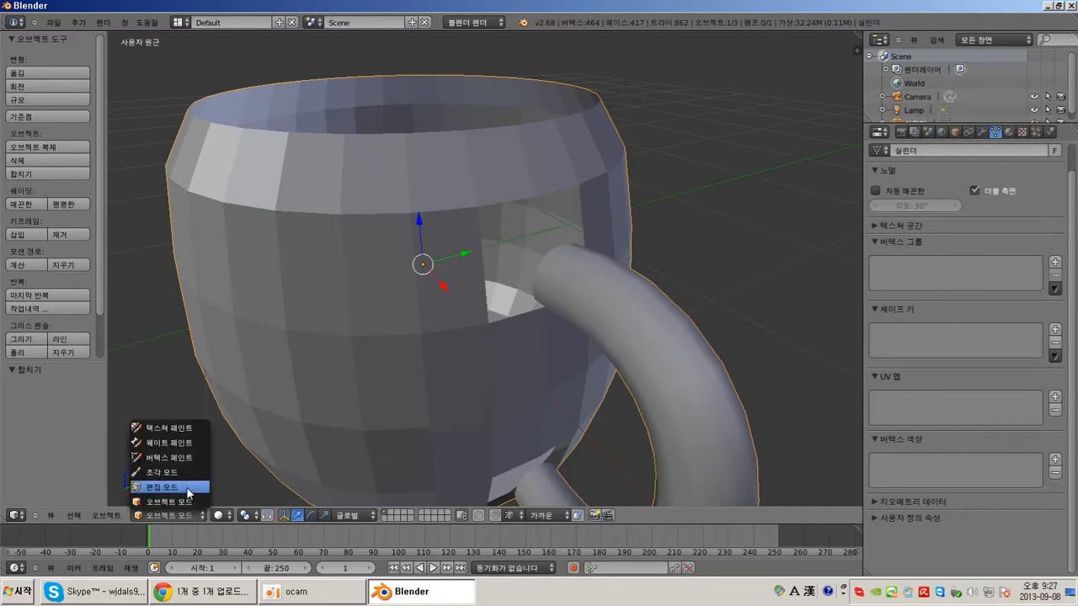
click(189, 489)
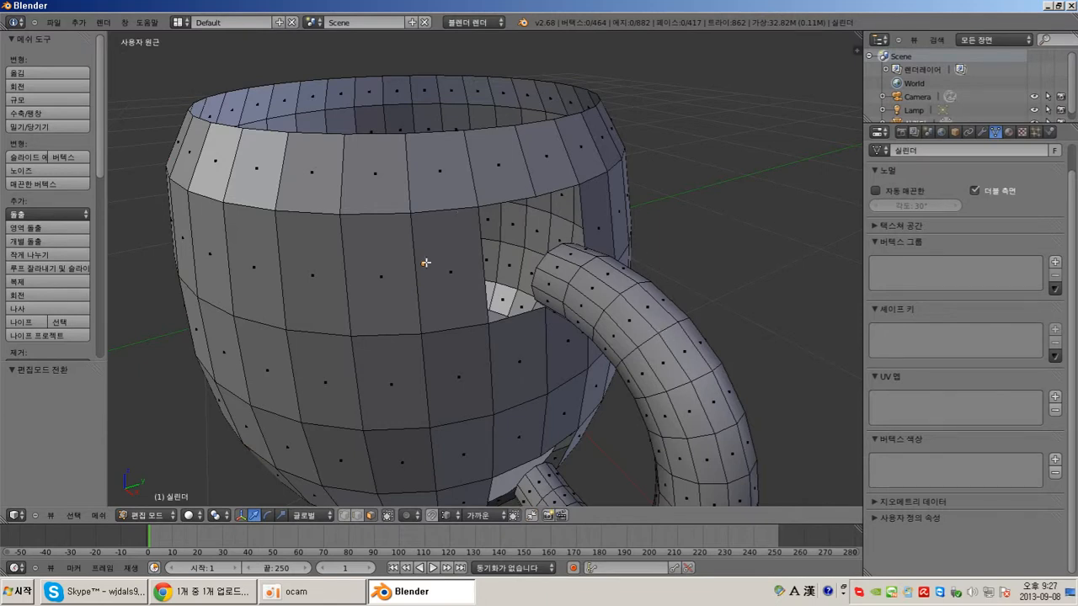
scroll(595, 300, up, 2)
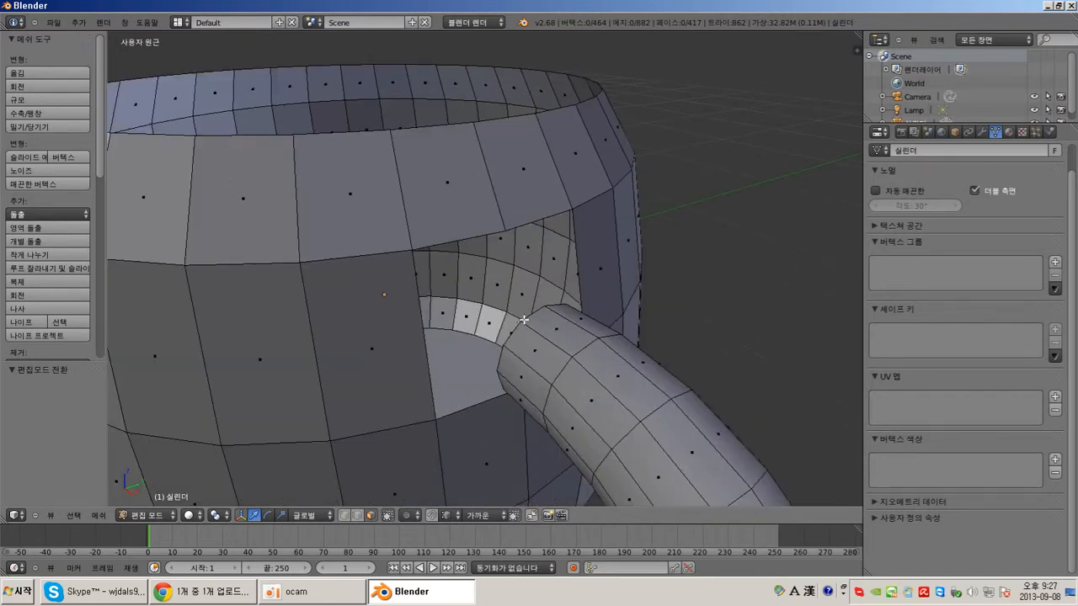
click(357, 516)
Step: Compare the edges bordering the cup's upper opening with the edges of the handle's upper end, selecting matching ones in turn
right_click(536, 323)
right_click(501, 349)
right_click(454, 239)
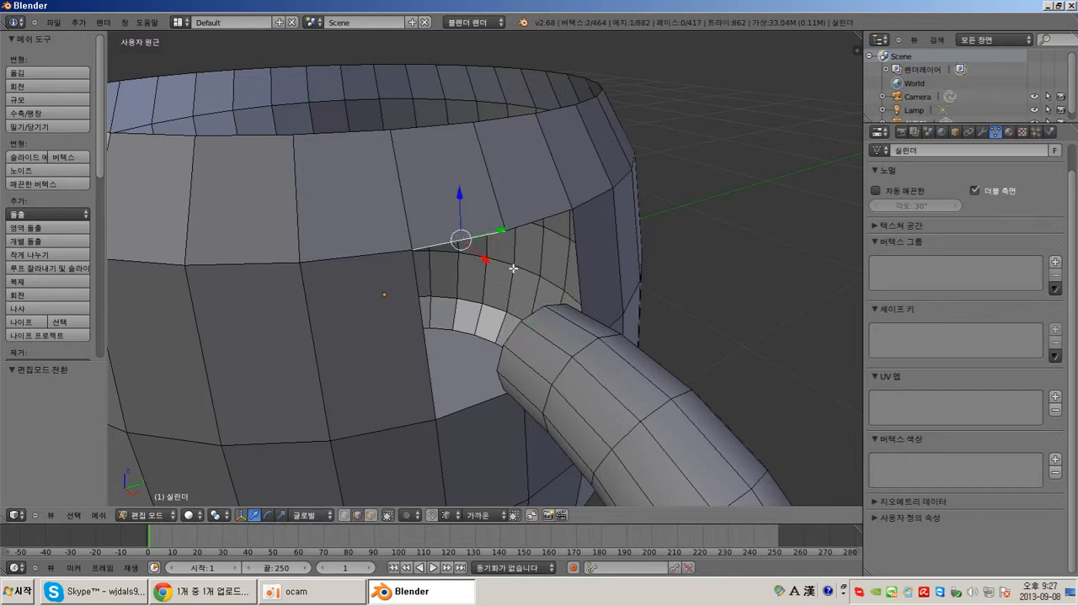
middle_drag(528, 268, 487, 335)
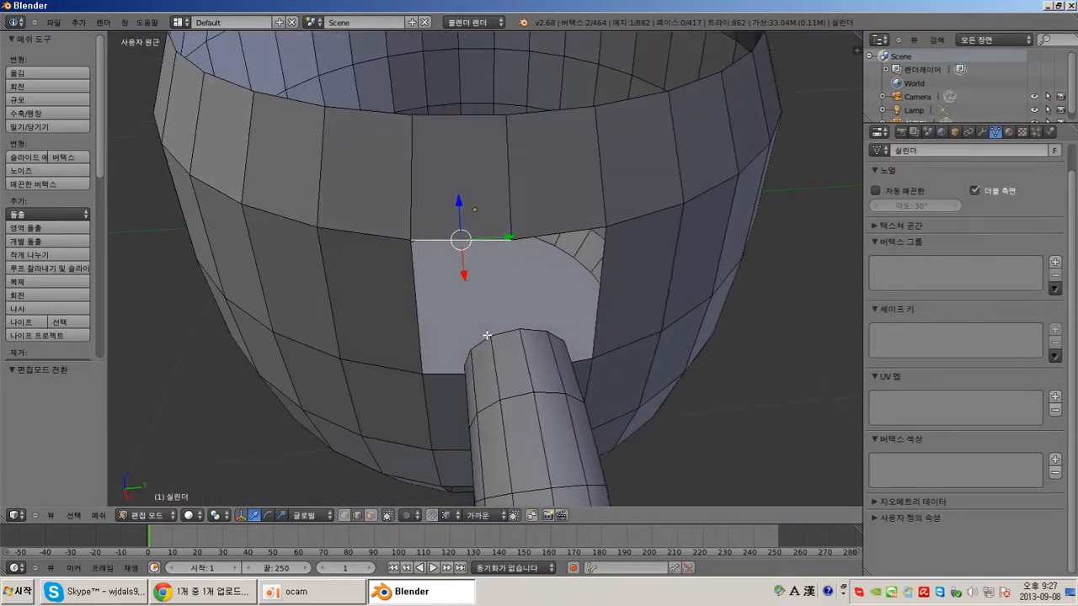
right_click(505, 333)
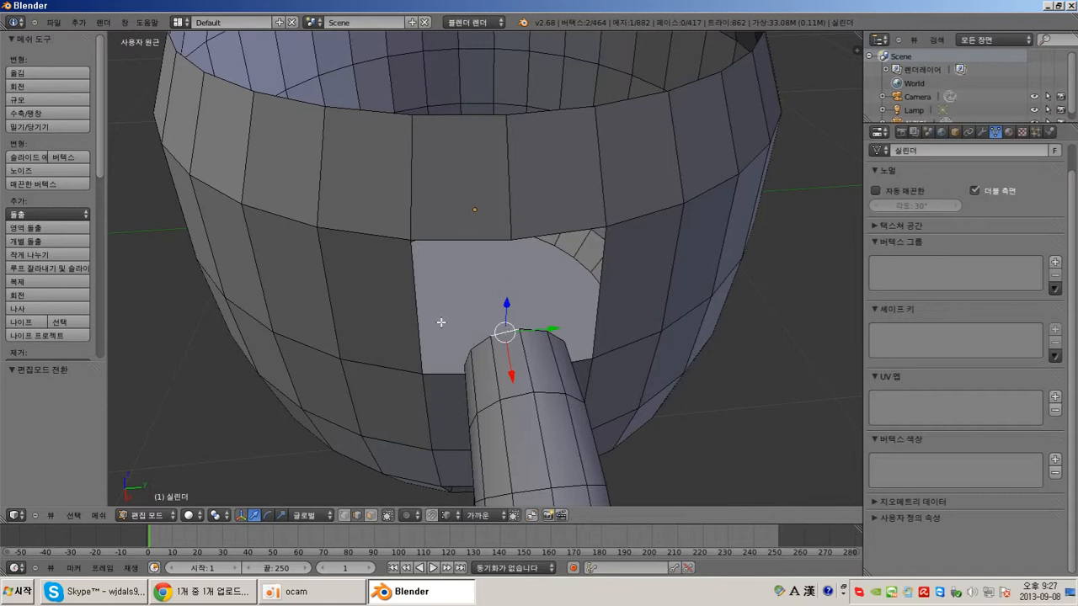
right_click(480, 347)
right_click(449, 242)
right_click(500, 337)
Step: Box-select the open edge ring at the handle's upper end and move it along X toward the cup
middle_drag(498, 342, 566, 332)
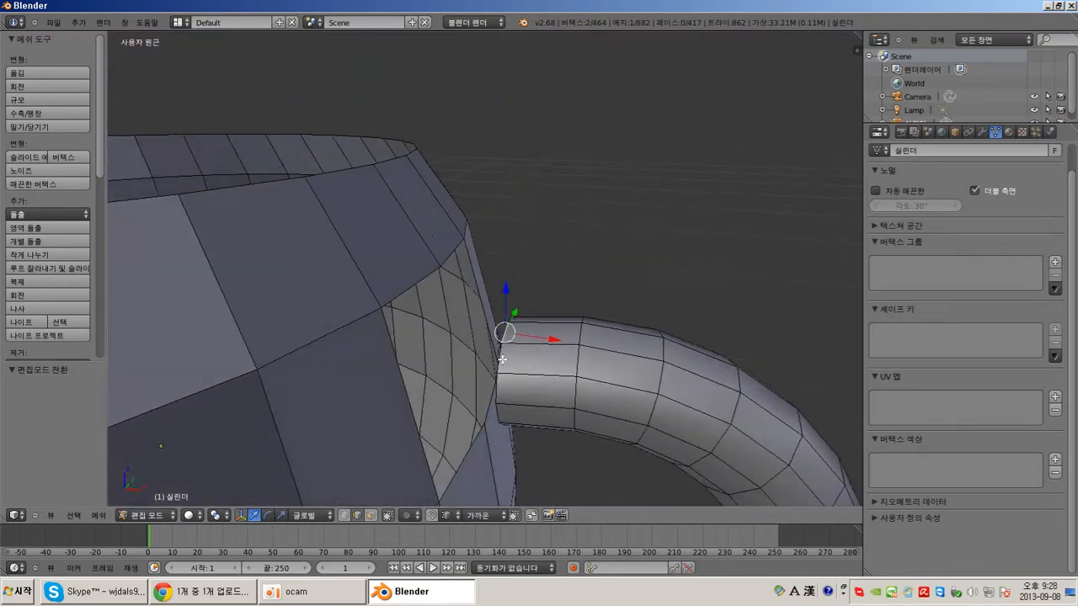
middle_drag(500, 357, 543, 349)
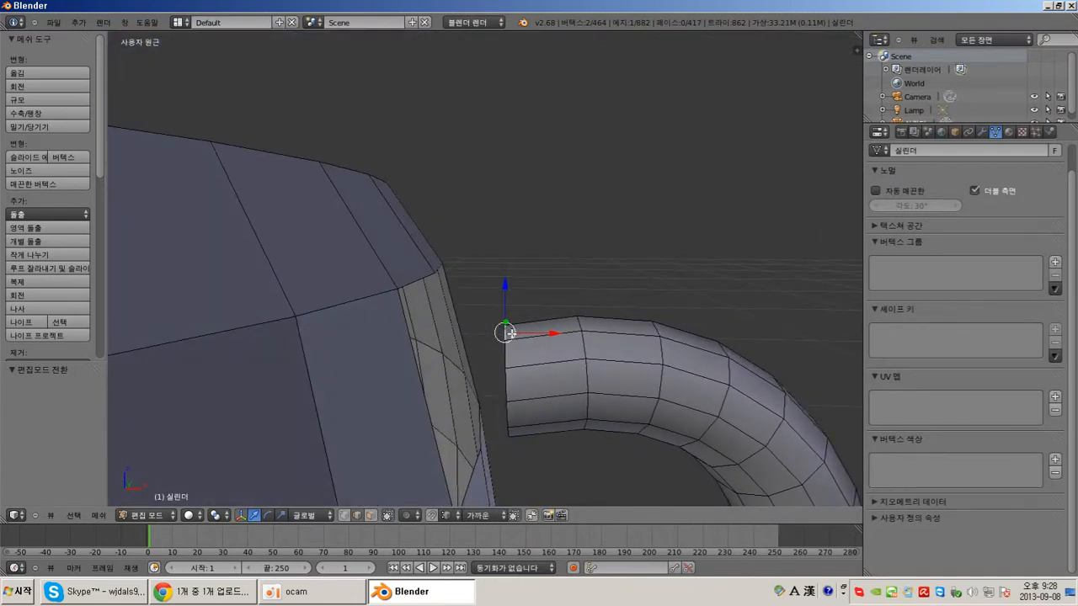
middle_drag(511, 339, 540, 301)
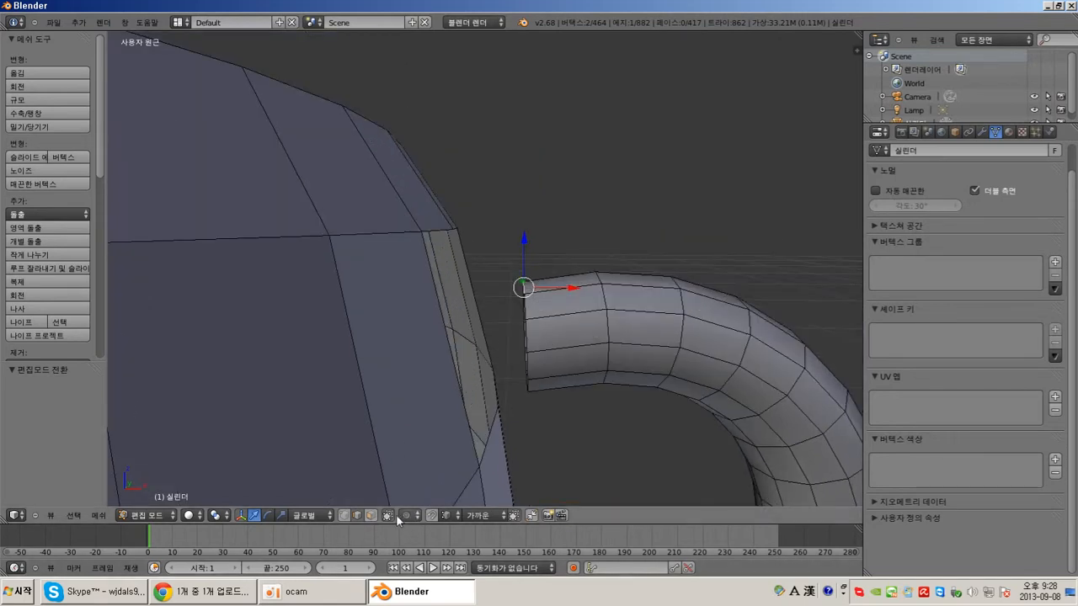
key(b)
drag(504, 253, 550, 410)
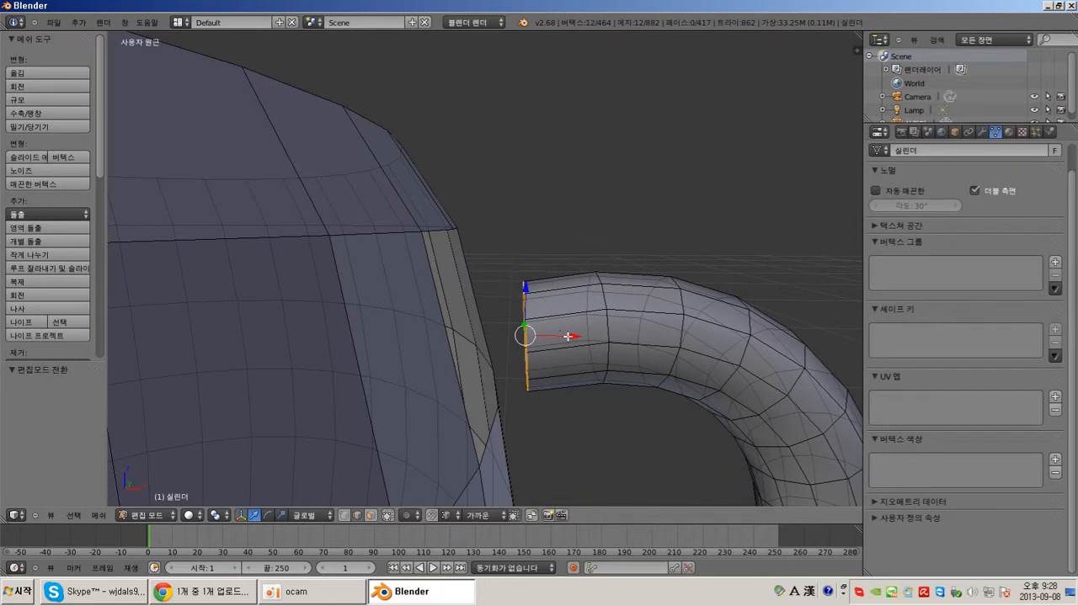
drag(574, 338, 538, 336)
Step: Rotate the handle's upper end ring about Y by -13.328° and by a further 0.991° to match the cup wall
click(267, 515)
drag(515, 294, 510, 286)
shift+middle_drag(494, 402, 519, 282)
scroll(521, 283, down, 2)
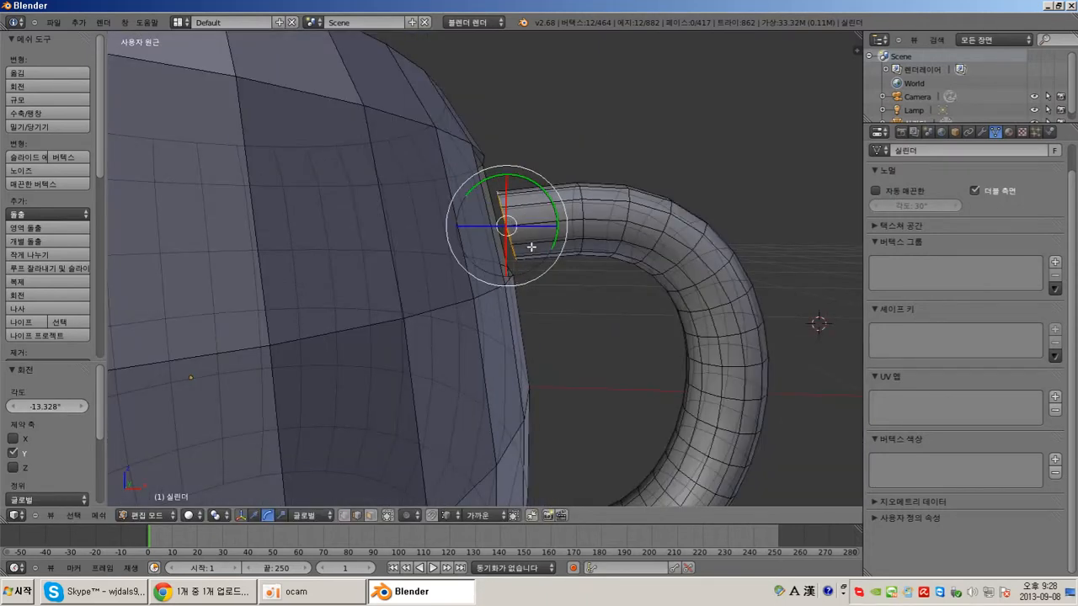
key(r)
key(y)
drag(546, 194, 547, 195)
Step: Clear the selection, box-select the edge ring at the handle's lower end, and rotate it 9.567° about Y
right_click(553, 286)
shift+middle_drag(588, 379, 556, 197)
shift+middle_drag(539, 318, 553, 322)
scroll(553, 322, up, 5)
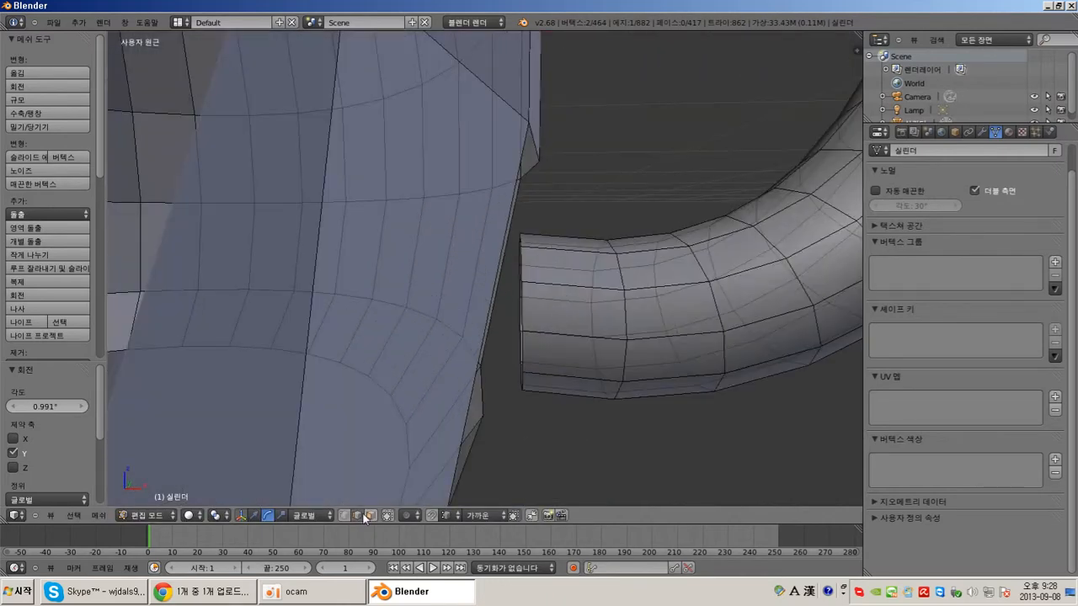
key(a)
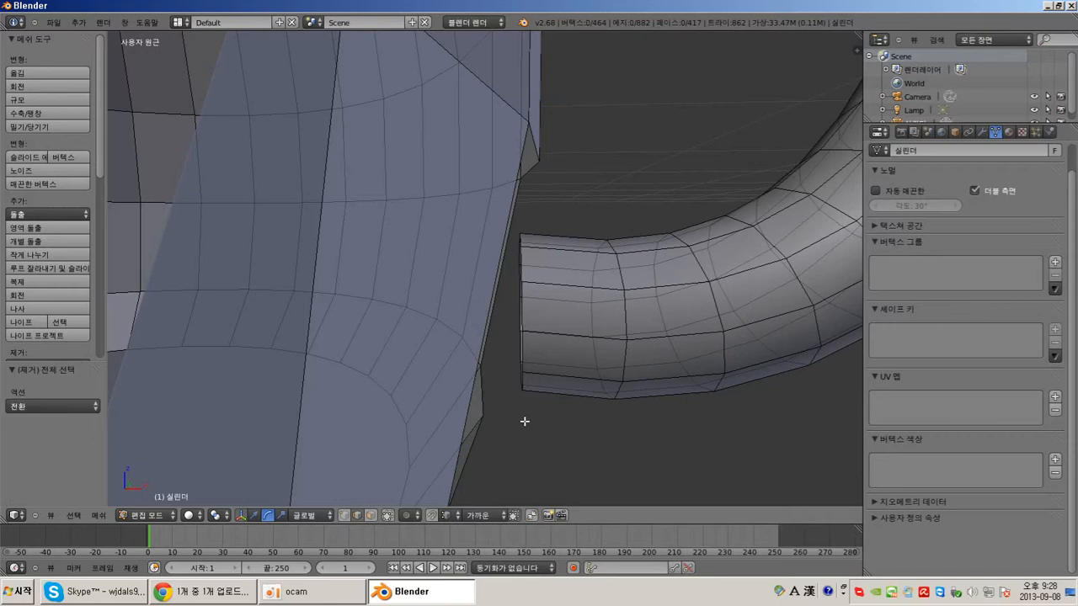
key(b)
drag(545, 418, 511, 226)
key(KP_Decimal)
key(r)
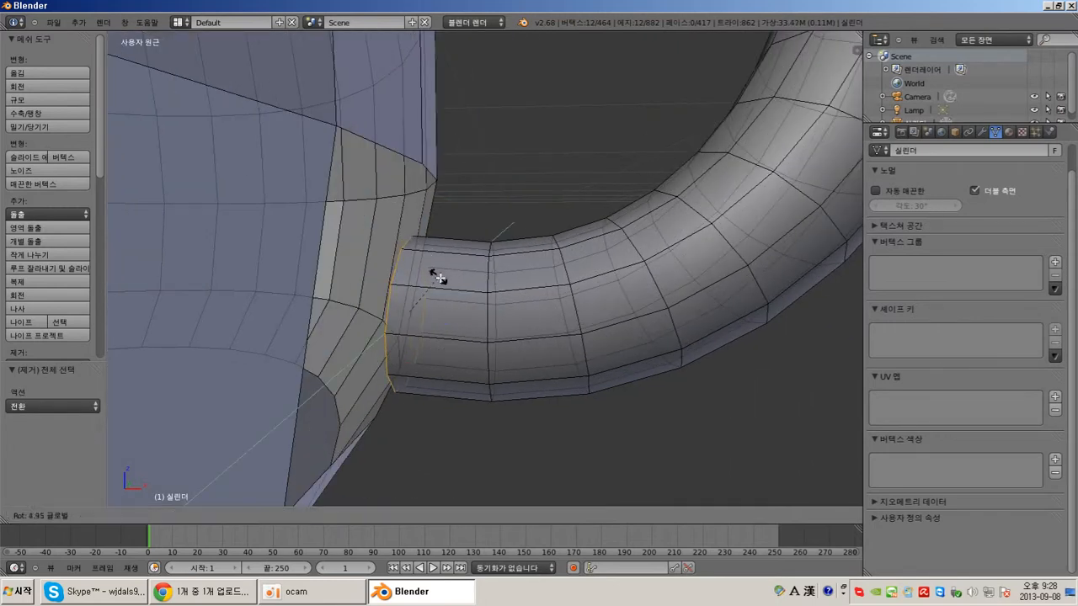
drag(440, 279, 440, 280)
middle_drag(440, 280, 464, 322)
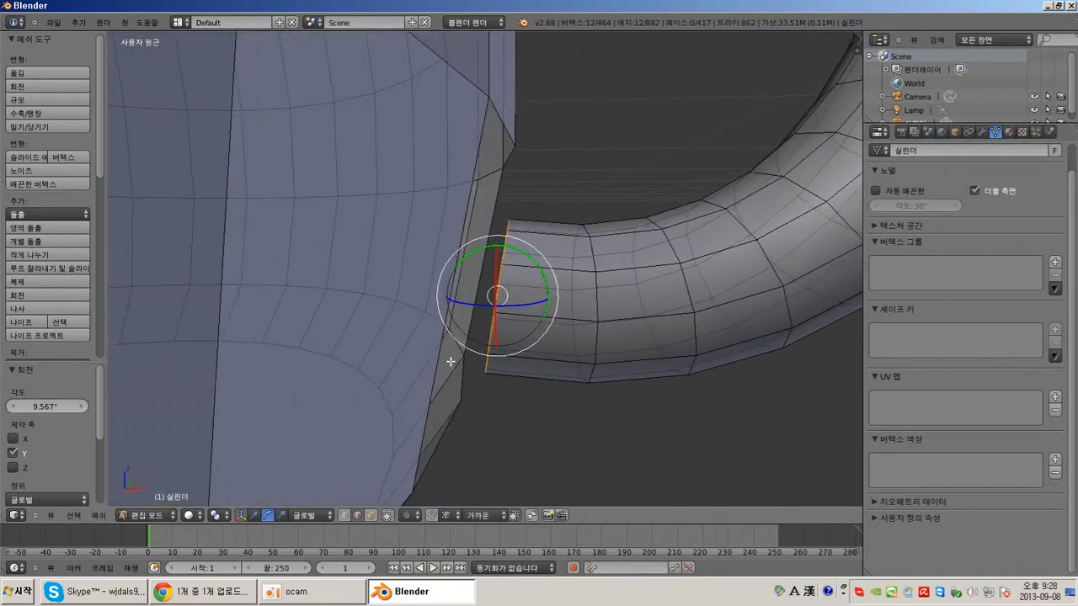
Step: Move the handle's lower end ring -0.014 along X toward the cup
click(252, 515)
drag(522, 294, 516, 292)
shift+middle_drag(572, 179, 553, 324)
scroll(536, 292, down, 2)
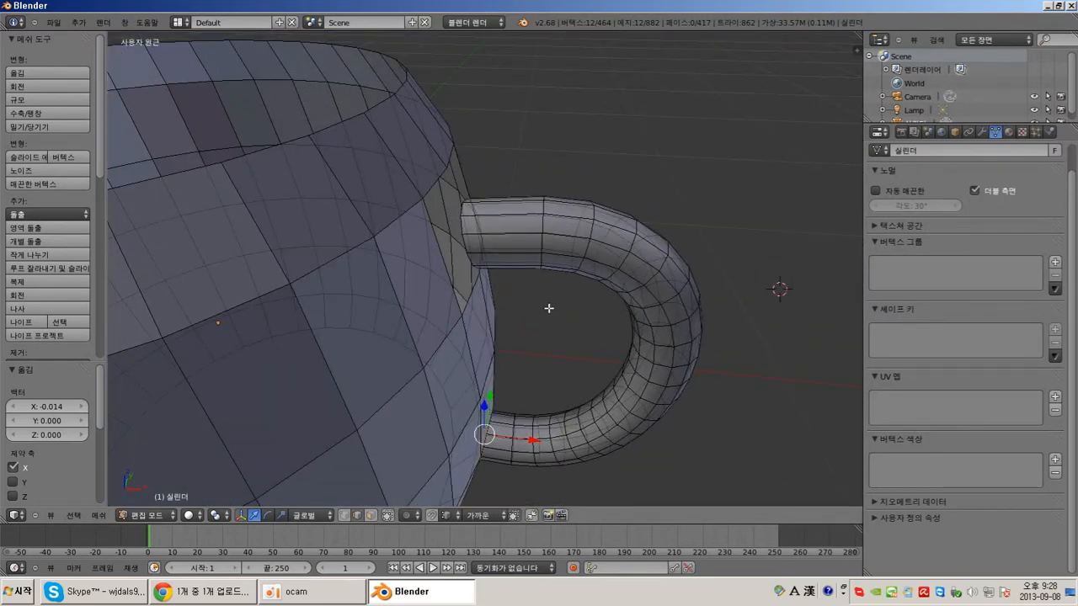
scroll(557, 316, up, 1)
scroll(534, 281, up, 3)
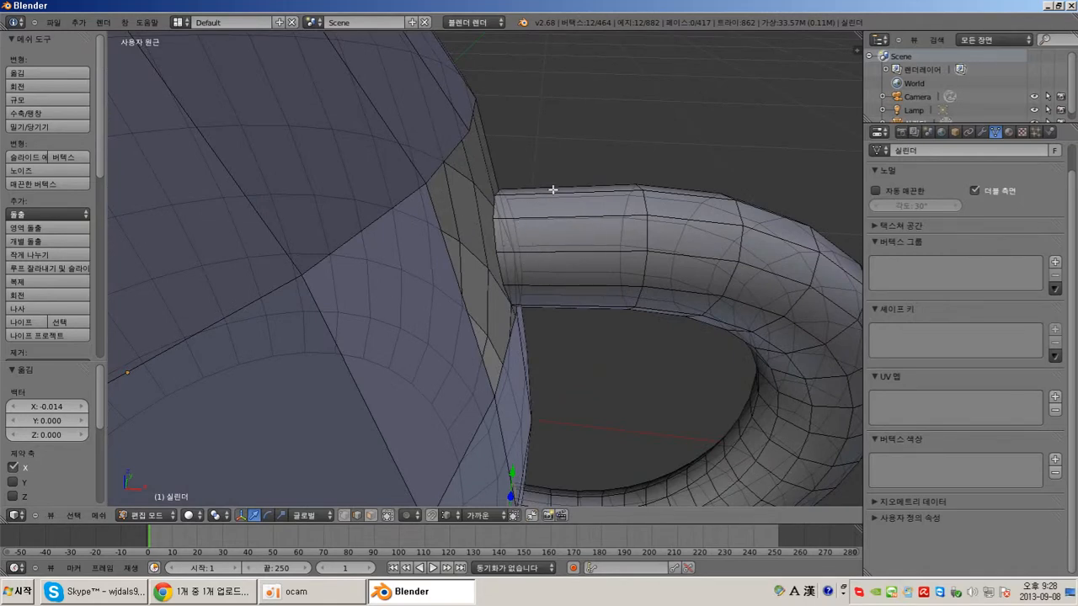
scroll(573, 223, down, 3)
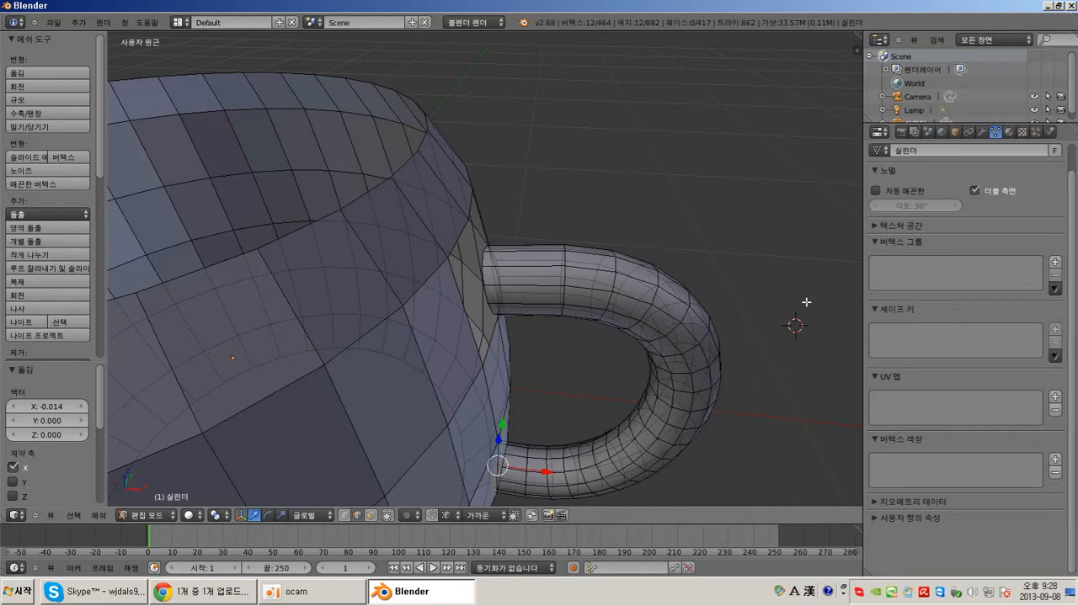
Step: Select the uppermost edges of the open ring at the handle's upper end one by one
middle_drag(700, 311, 577, 308)
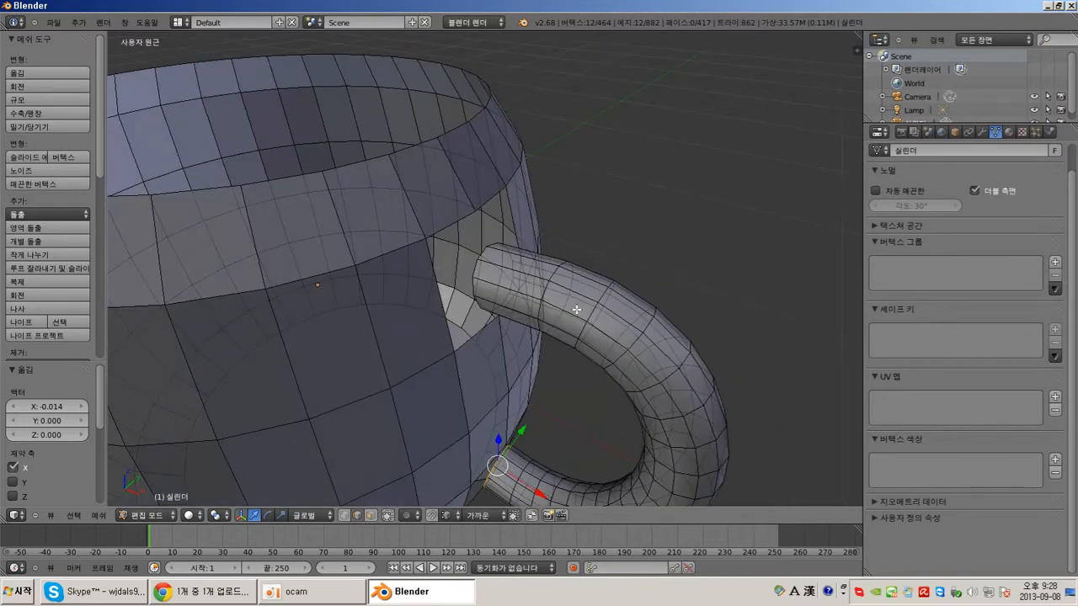
scroll(577, 308, up, 5)
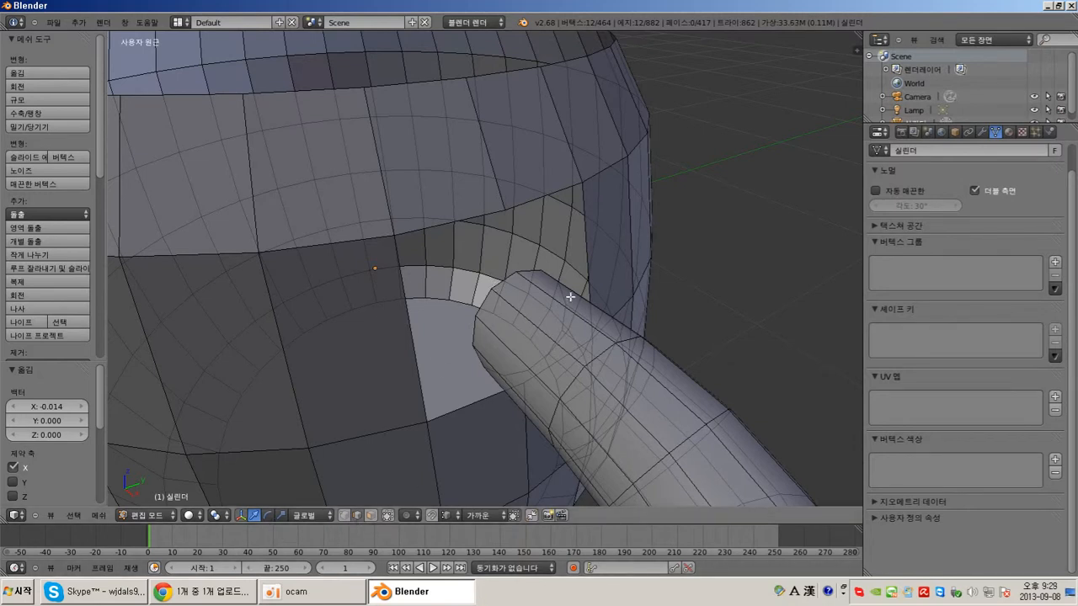
right_click(503, 279)
right_click(471, 220)
right_click(502, 280)
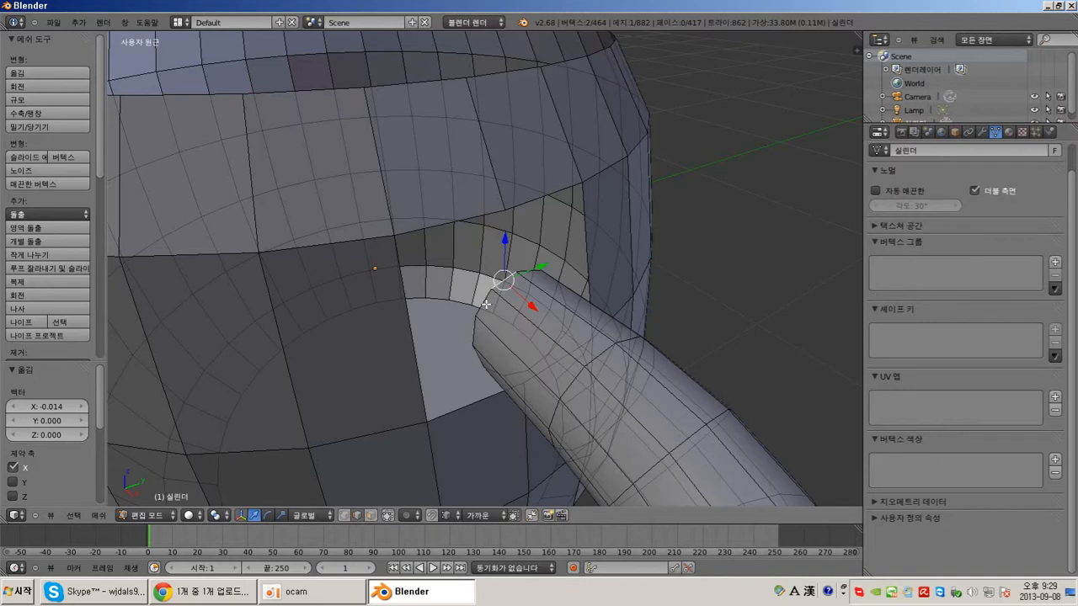
click(485, 304)
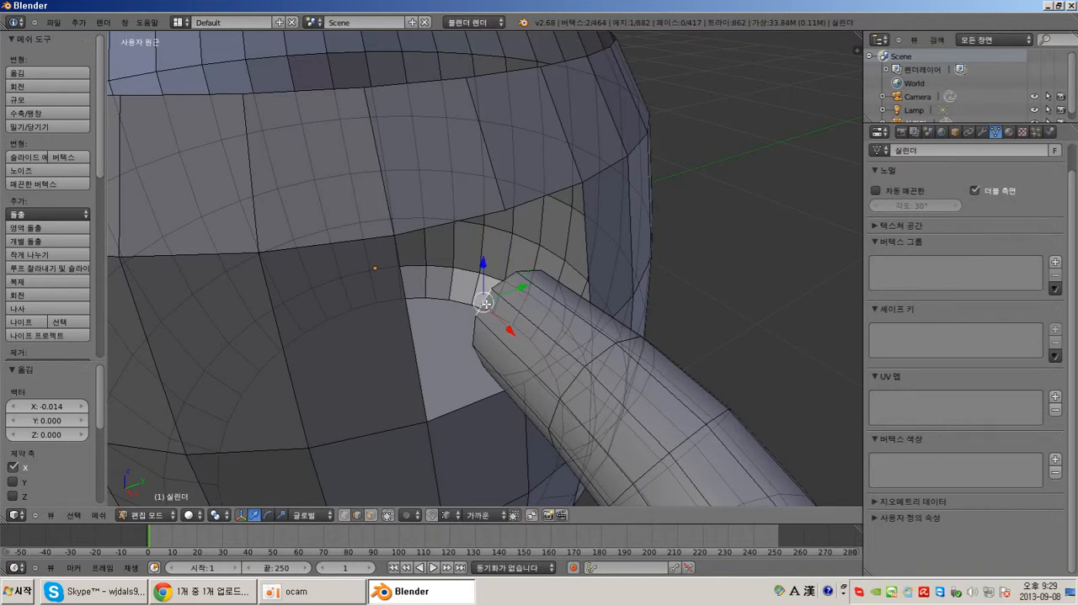
click(509, 259)
click(501, 280)
shift+right_click(487, 301)
Step: Add the remaining near-side edges of the handle's upper end ring to the selection
middle_drag(487, 300, 587, 279)
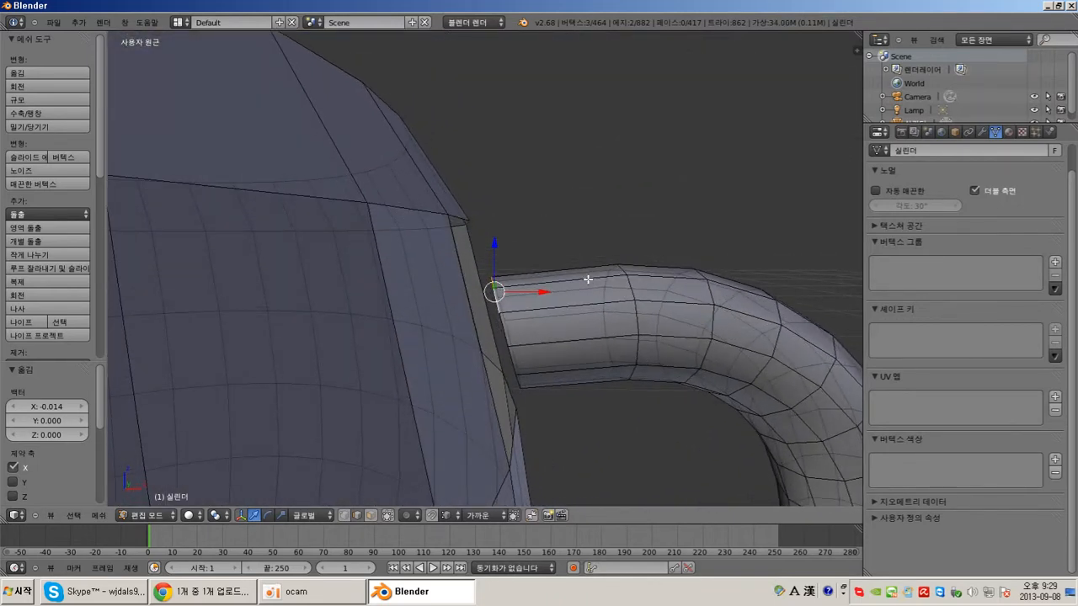
shift+right_click(505, 329)
shift+right_click(517, 370)
shift+right_click(520, 383)
shift+right_click(519, 381)
shift+right_click(513, 357)
Step: Add the far-side edges of the handle's upper end ring and deselect the lengthwise edge picked by mistake
middle_drag(572, 354, 491, 389)
shift+right_click(548, 304)
shift+right_click(552, 323)
shift+right_click(553, 362)
shift+right_click(536, 411)
middle_drag(536, 413, 523, 355)
shift+right_click(514, 376)
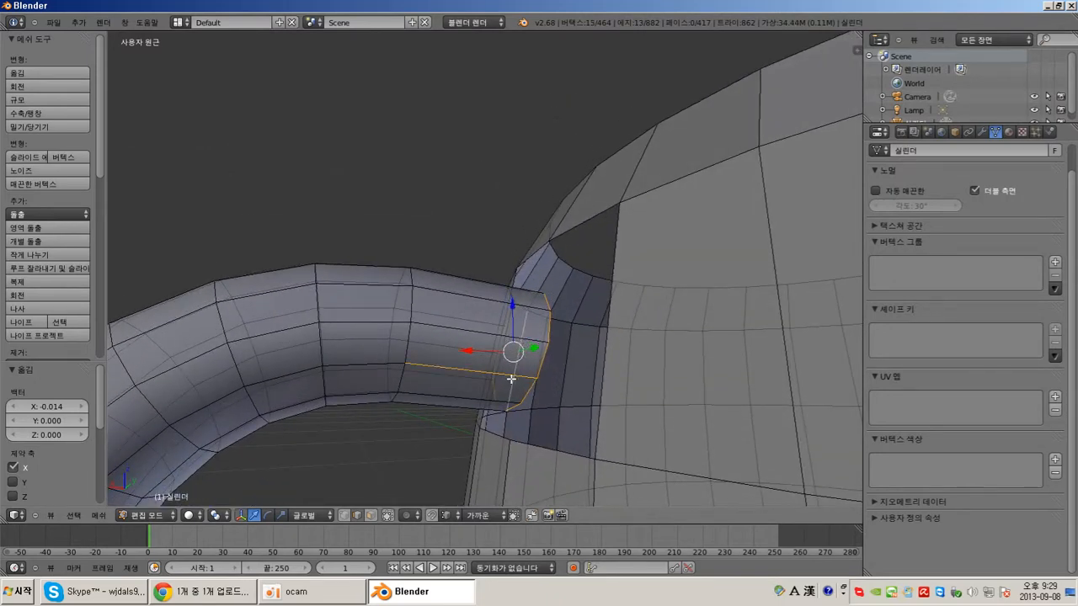
shift+right_click(512, 377)
Step: Select the edge loop around the upper opening in the cup wall
middle_drag(512, 376, 551, 351)
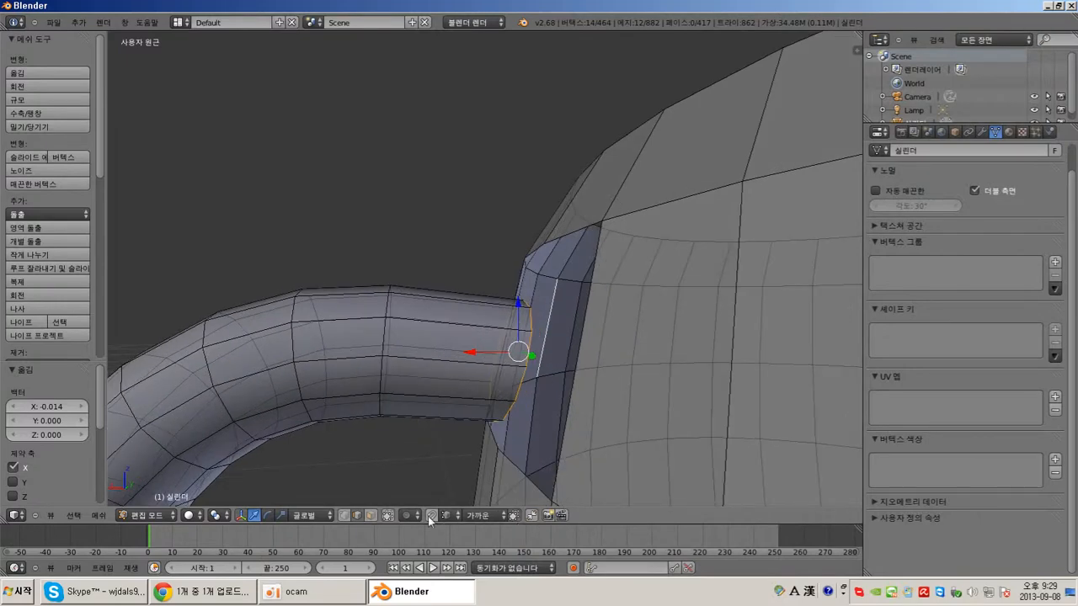
shift+right_click(548, 328)
middle_drag(493, 410, 550, 413)
click(506, 364)
shift+right_click(524, 405)
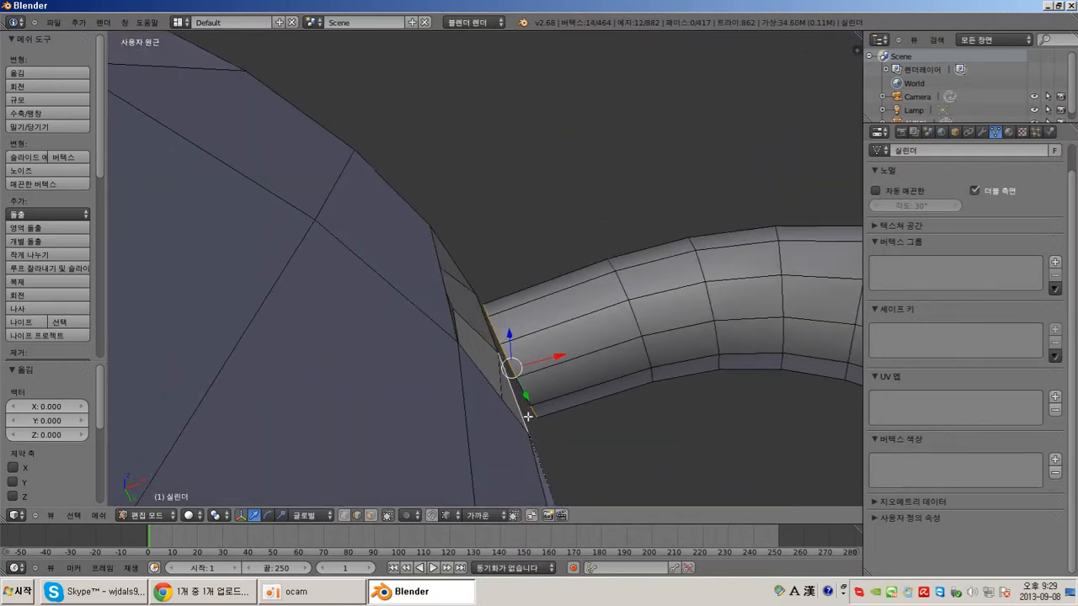
alt+right_click(519, 413)
middle_drag(560, 401, 601, 495)
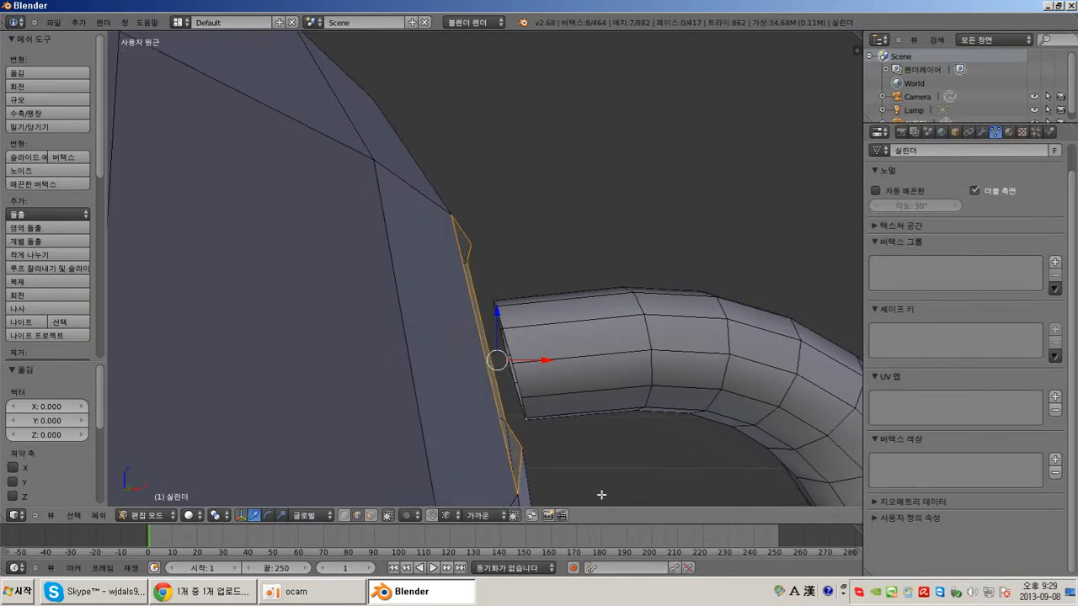
Step: Try to box-select the handle's upper end ring in addition to the cup opening loop
key(b)
drag(487, 288, 519, 291)
middle_drag(495, 285, 490, 268)
key(b)
drag(463, 218, 490, 222)
middle_drag(490, 221, 499, 226)
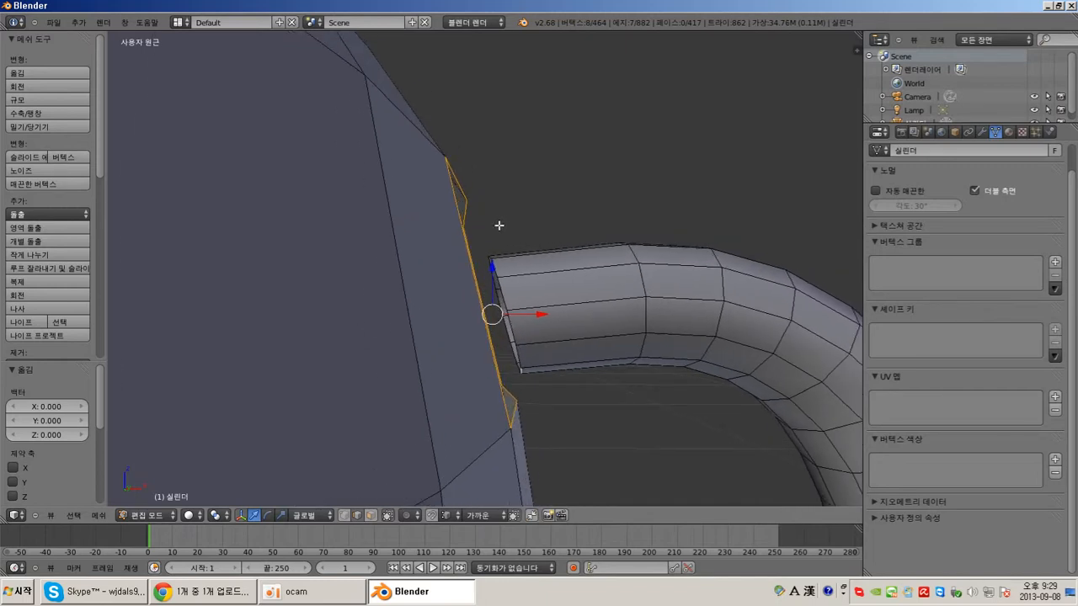
Step: Add the vertices at the handle's upper end to the cup opening selection with Circle Select
key(space)
mouse_move(505, 333)
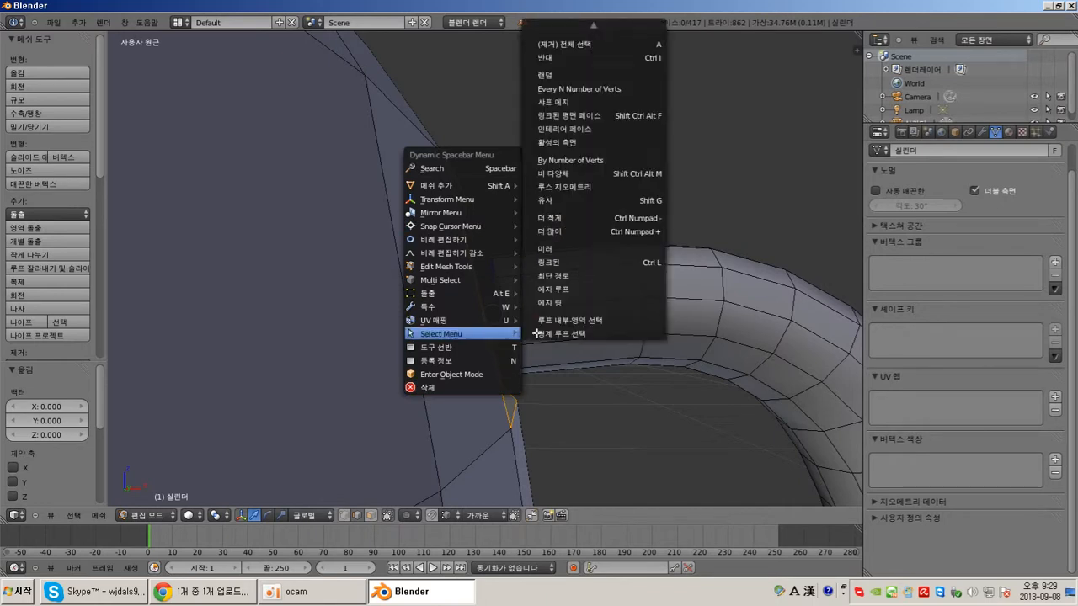
mouse_move(606, 23)
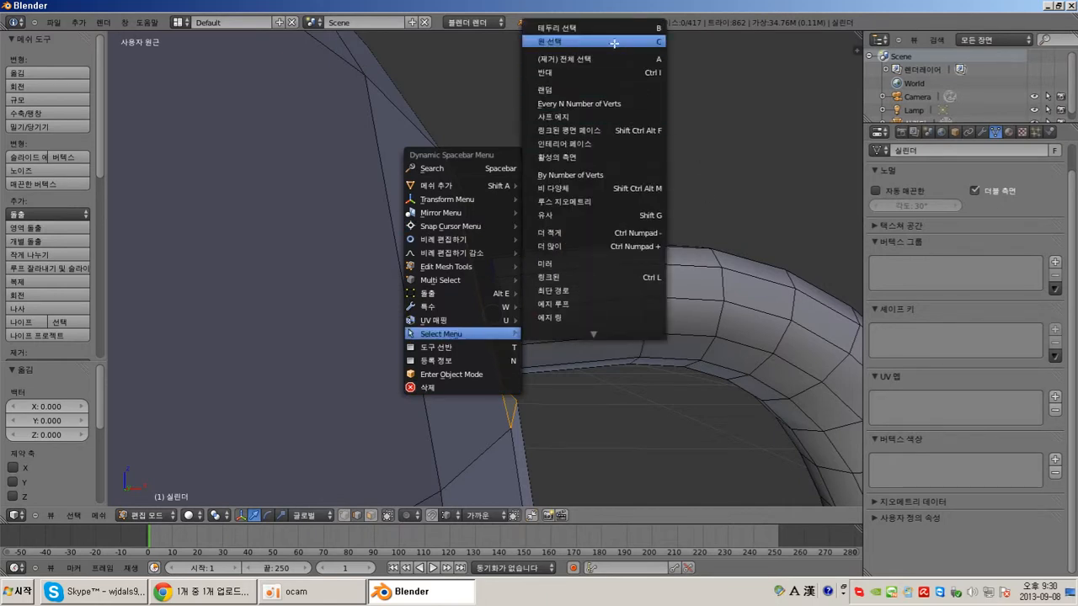
click(633, 41)
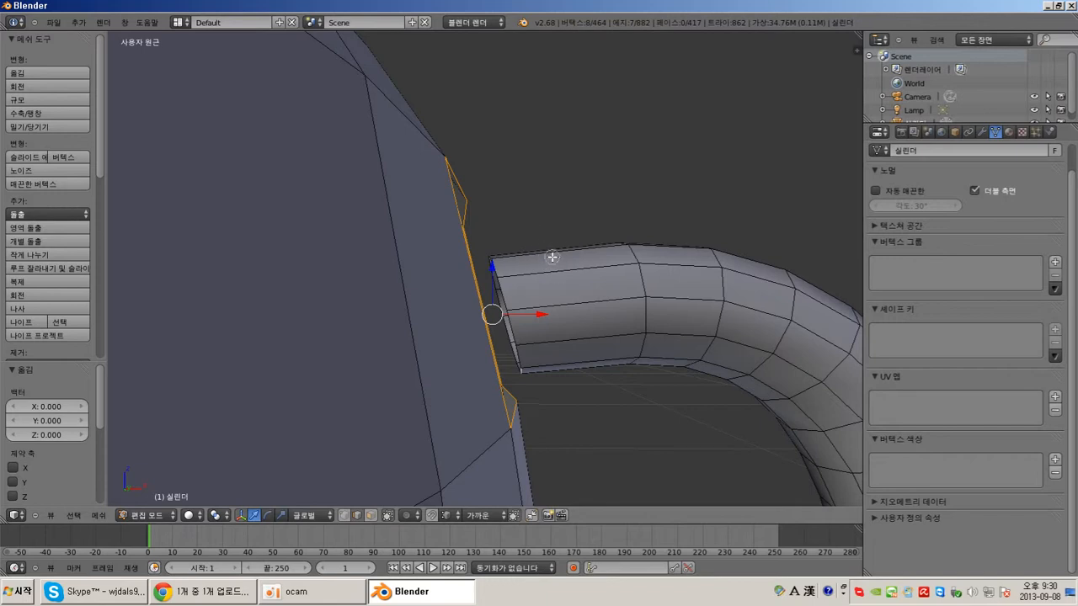
drag(487, 242, 518, 372)
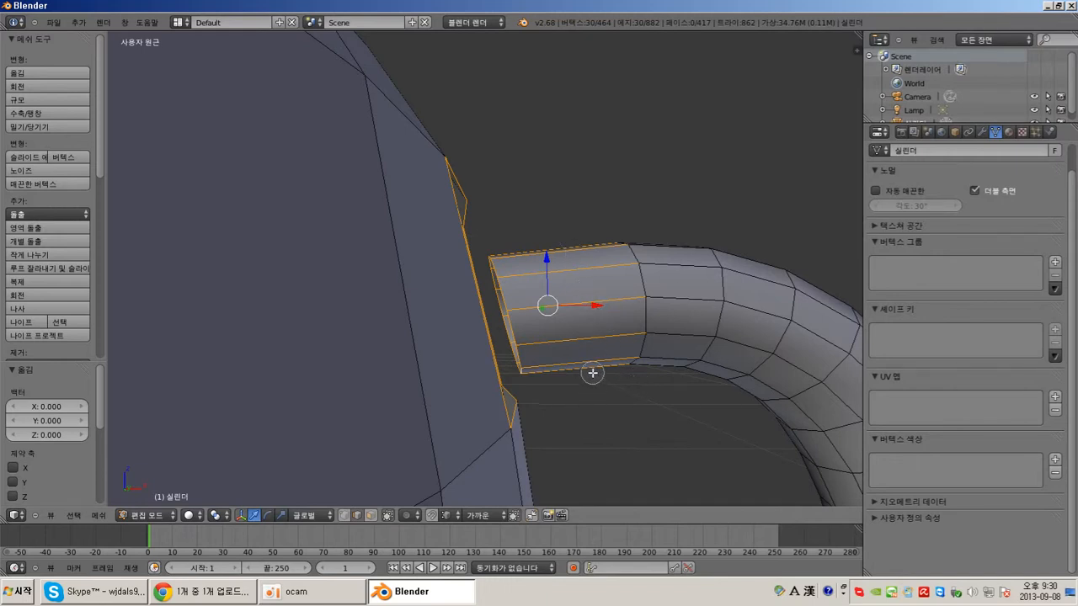
Step: Deselect the extra handle vertices with Circle Select, keeping the upper end ring and the cup opening loop
mouse_move(589, 276)
middle_down()
mouse_move(584, 354)
mouse_move(612, 289)
mouse_move(536, 313)
middle_up()
right_click(649, 278)
middle_drag(649, 280, 630, 289)
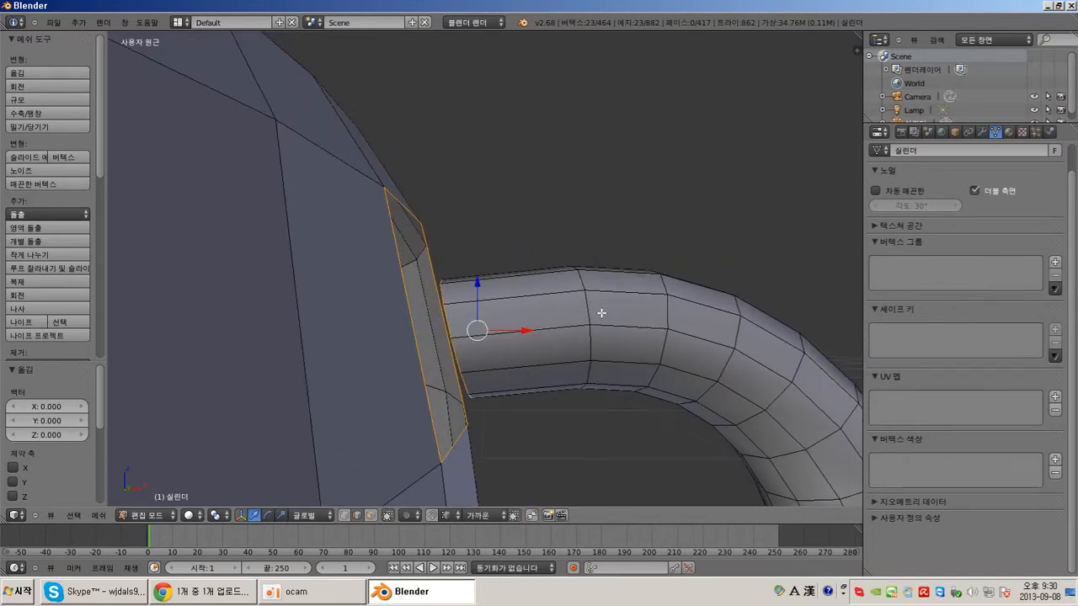
middle_drag(460, 340, 271, 320)
key(c)
middle_drag(383, 231, 375, 388)
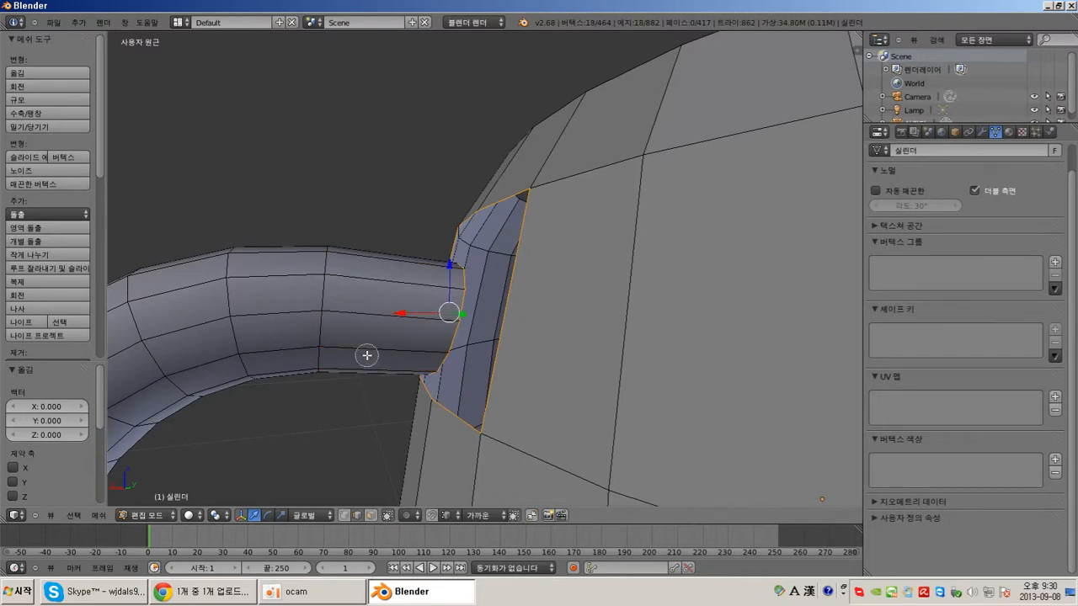
key(Escape)
mouse_move(370, 342)
middle_down()
mouse_move(356, 351)
mouse_move(527, 286)
mouse_move(649, 356)
mouse_move(637, 385)
mouse_move(546, 430)
mouse_move(532, 406)
mouse_move(550, 380)
mouse_move(528, 348)
middle_up()
scroll(548, 379, up, 4)
scroll(549, 379, down, 4)
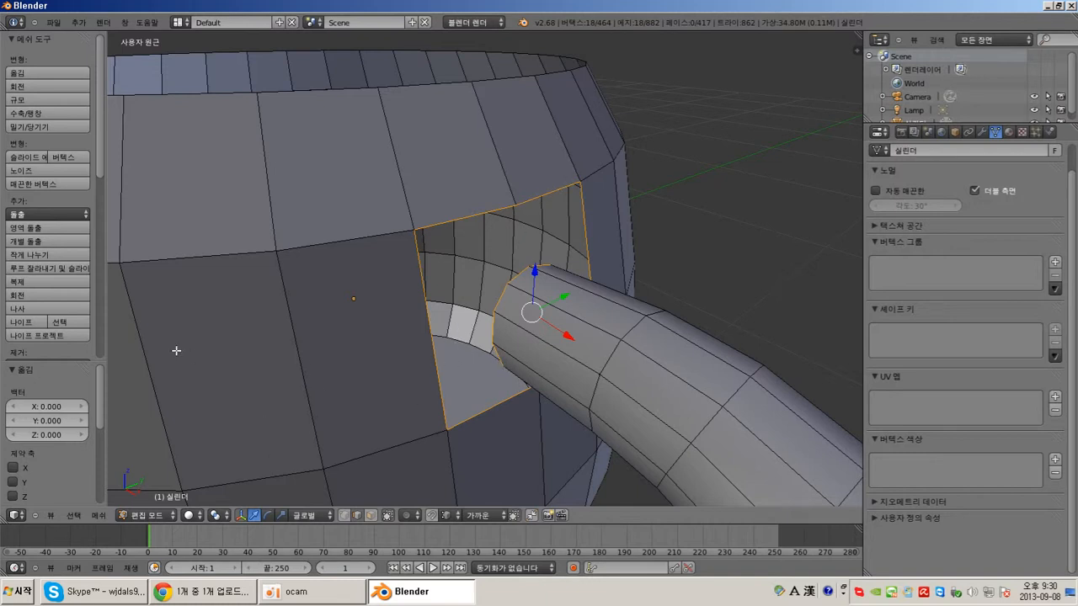
mouse_move(98, 156)
mouse_down()
mouse_move(92, 343)
mouse_move(98, 124)
mouse_up()
click(98, 515)
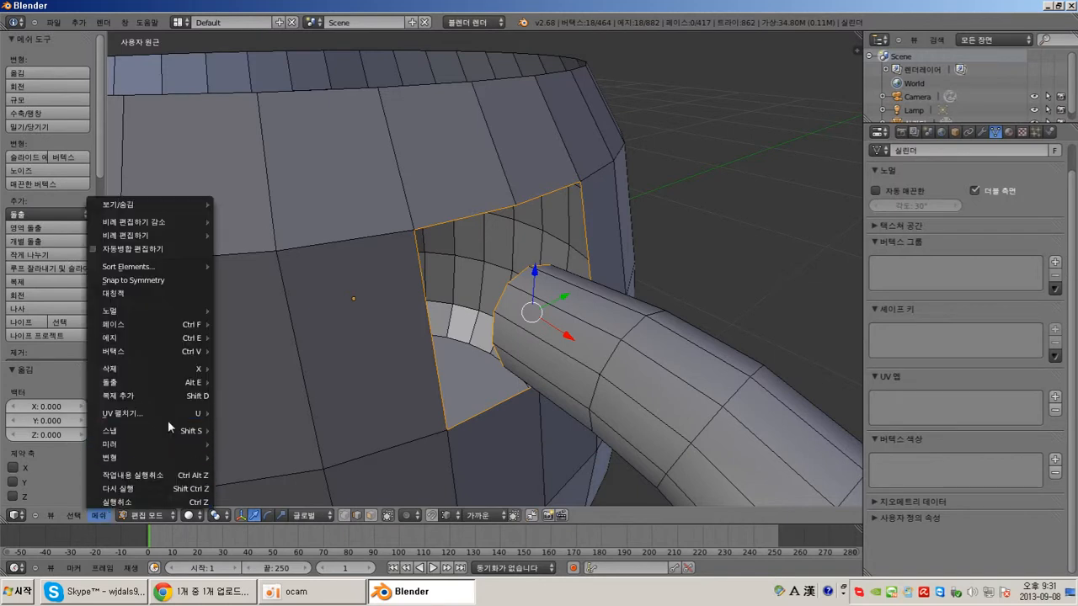
mouse_move(170, 417)
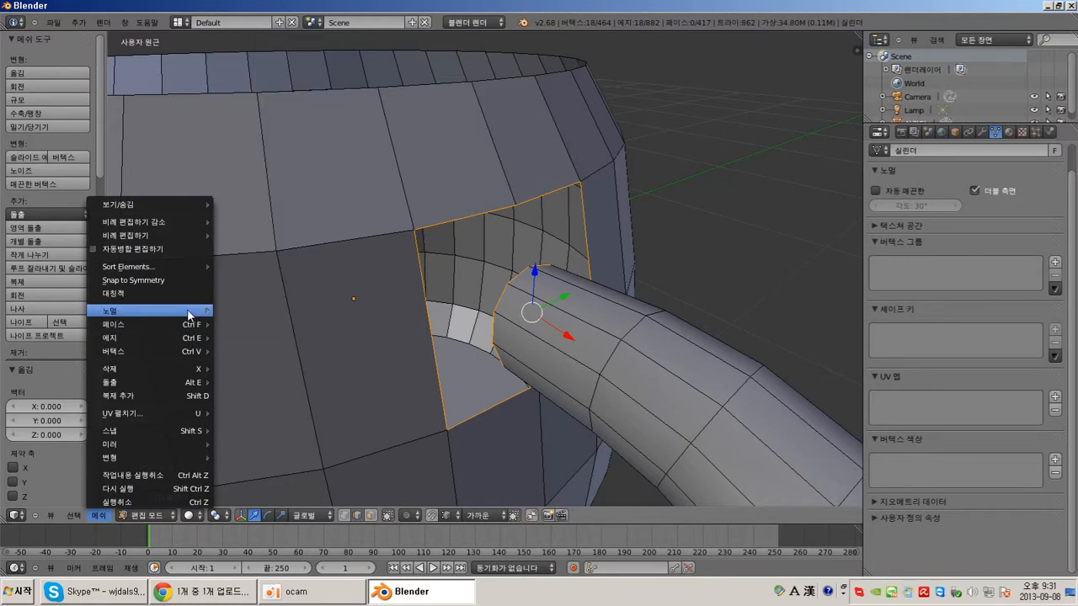
mouse_move(191, 458)
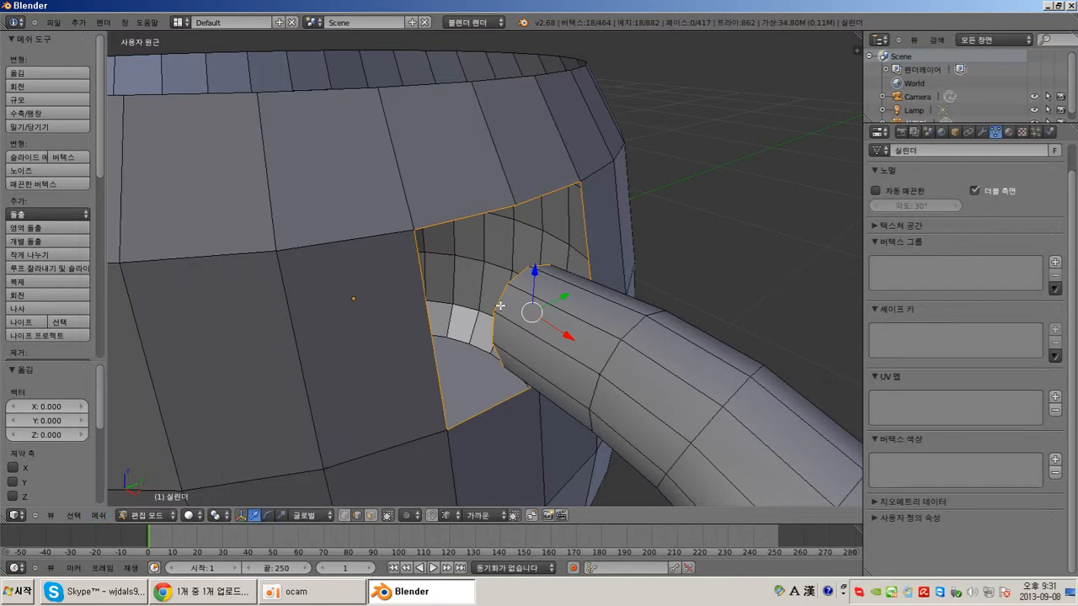
key(space)
mouse_move(495, 279)
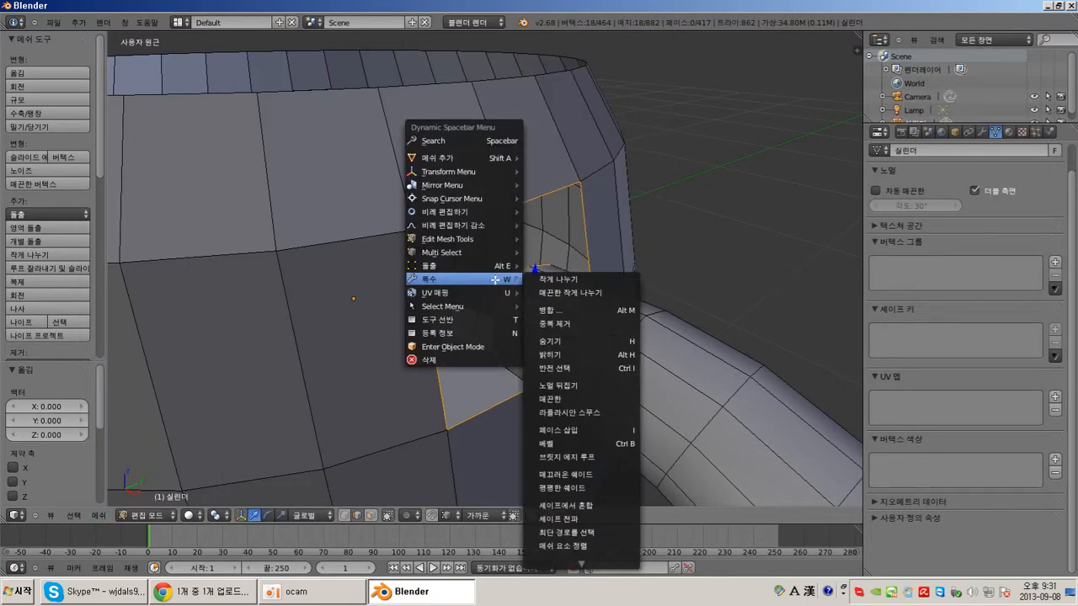
click(568, 310)
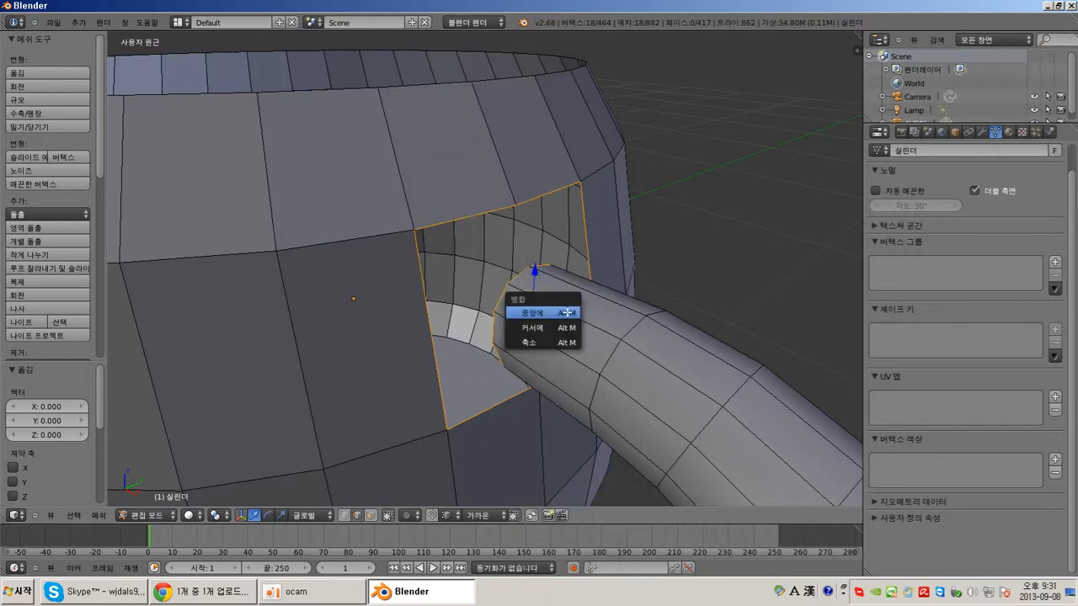
click(630, 261)
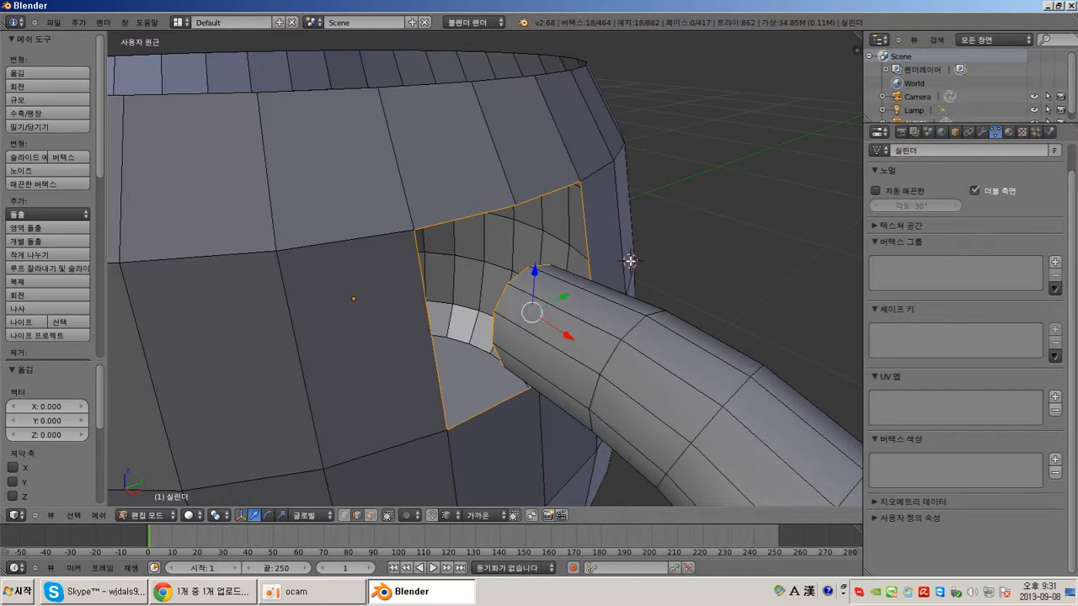
Step: Try Make Edge/Face on the selected opening loop and handle ring, and undo it
key(space)
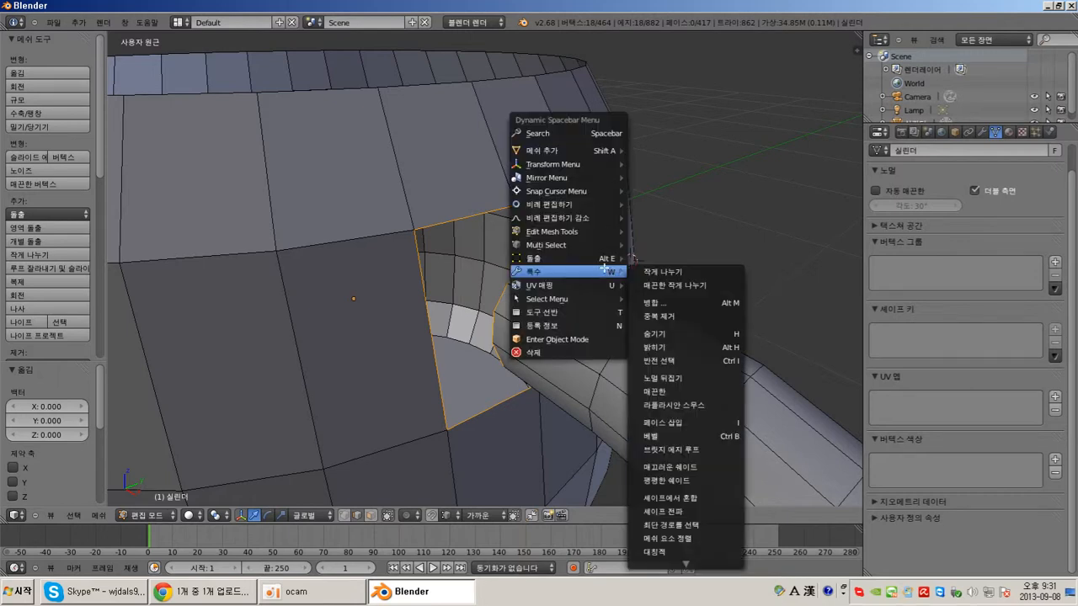
mouse_move(602, 231)
mouse_move(668, 247)
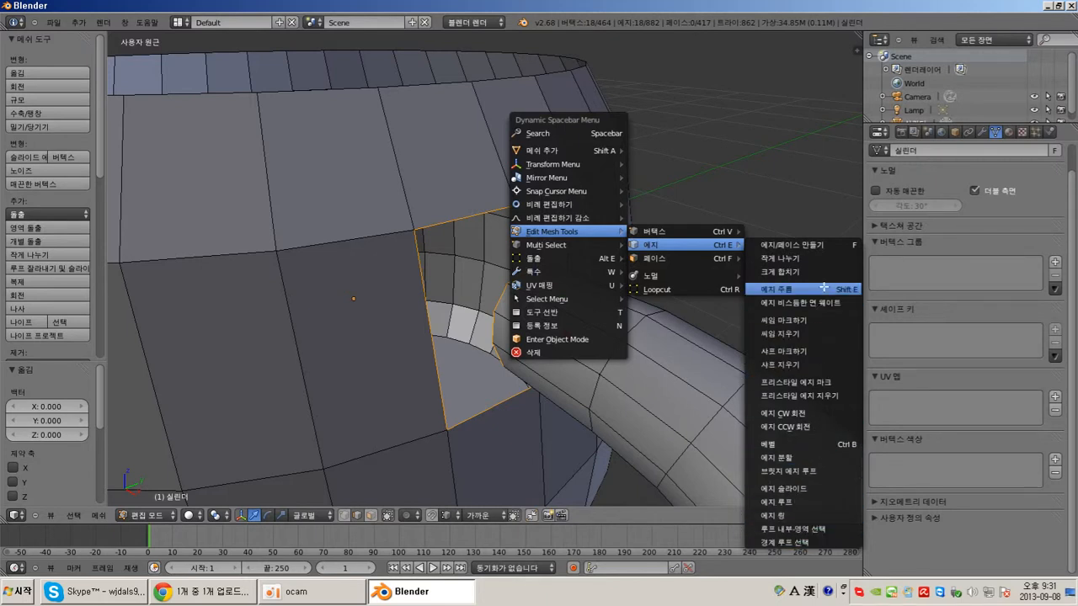
click(818, 245)
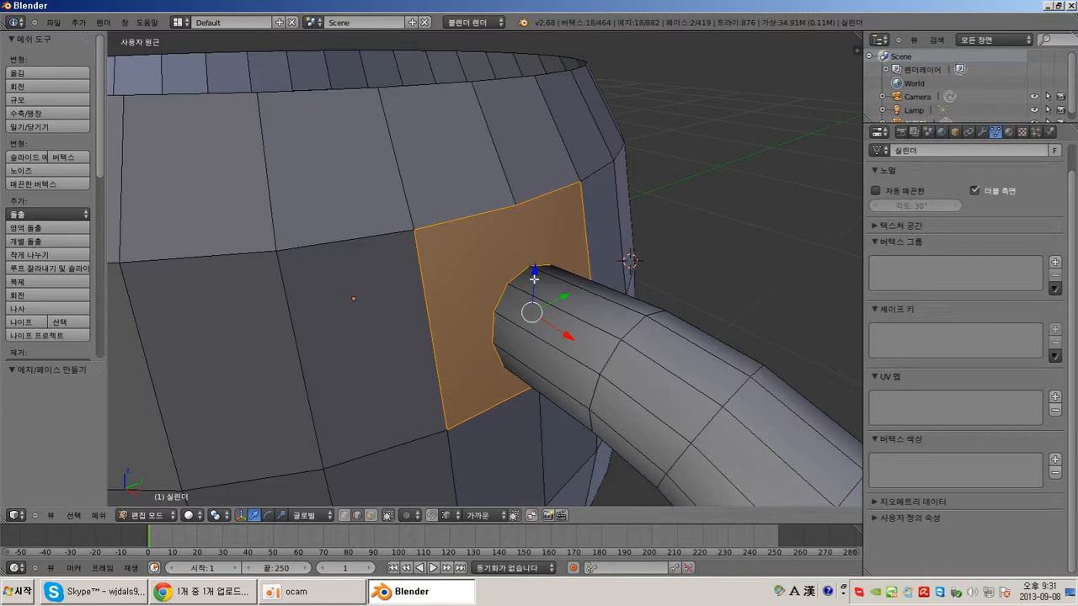
key(ctrl+z)
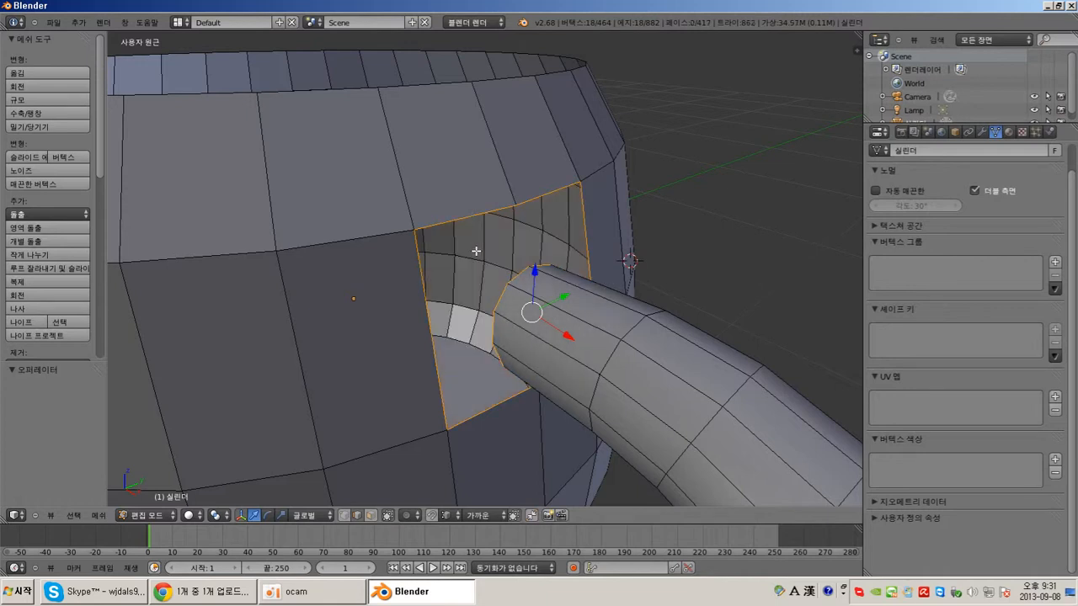
Step: Fill the gap between the cup's upper opening and the handle's end ring with Make Edge/Face
key(space)
mouse_move(475, 251)
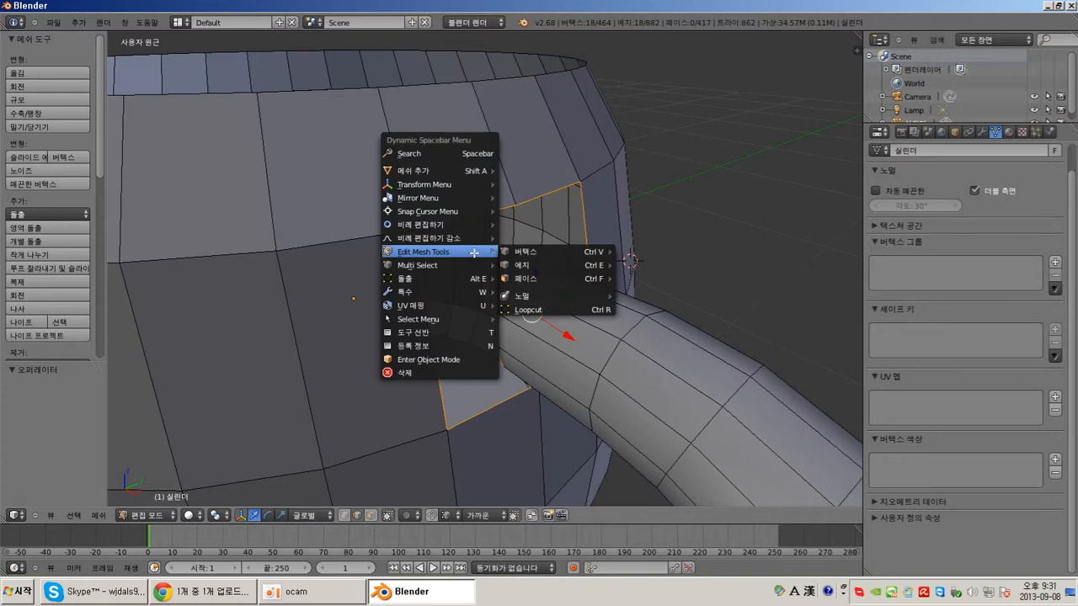
mouse_move(536, 265)
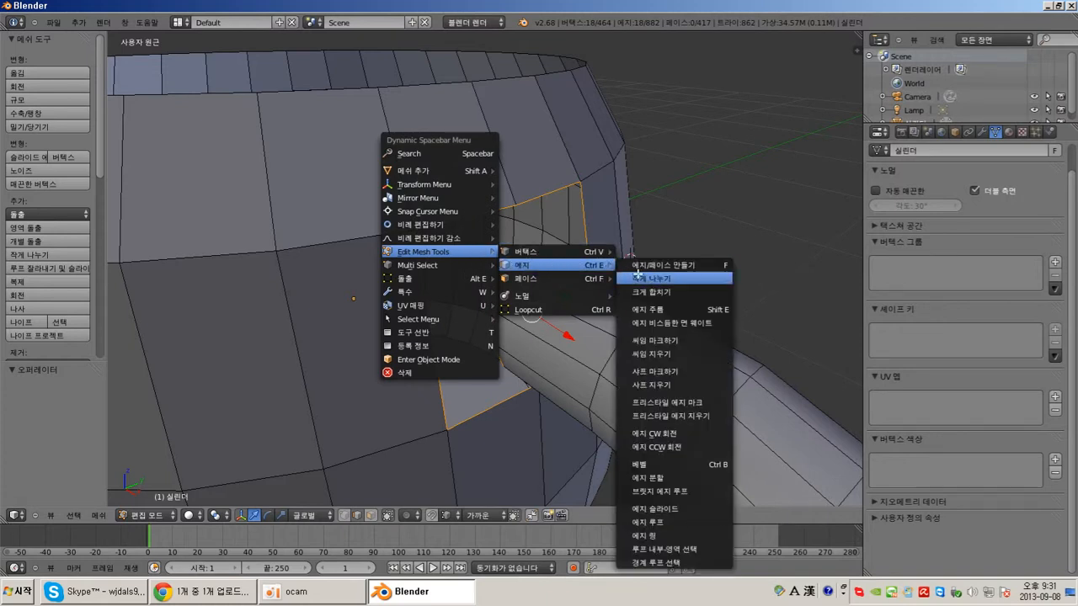
click(722, 267)
scroll(621, 258, down, 3)
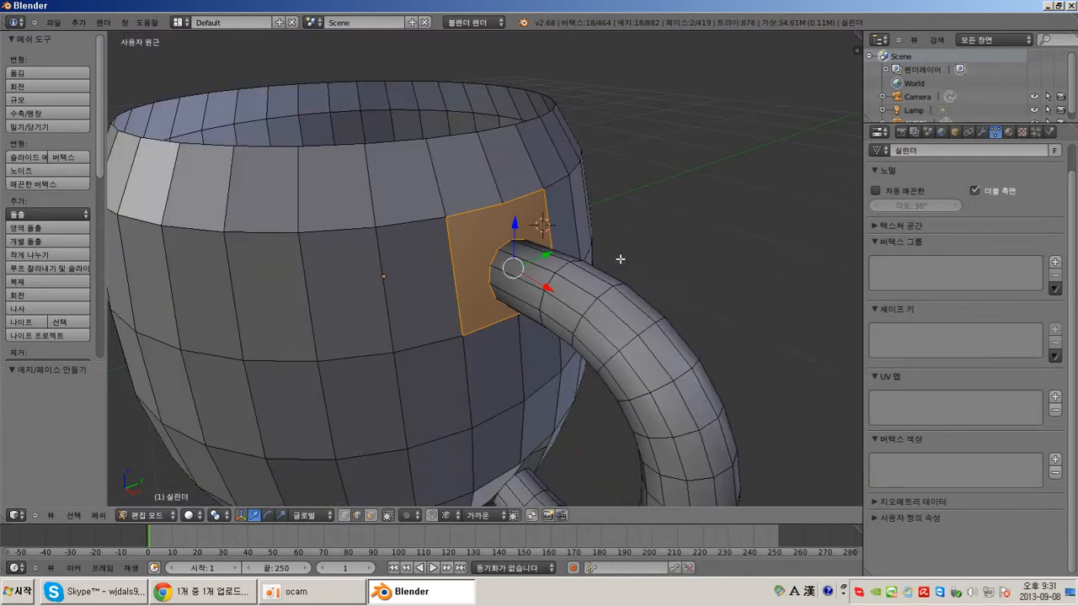
scroll(505, 278, up, 3)
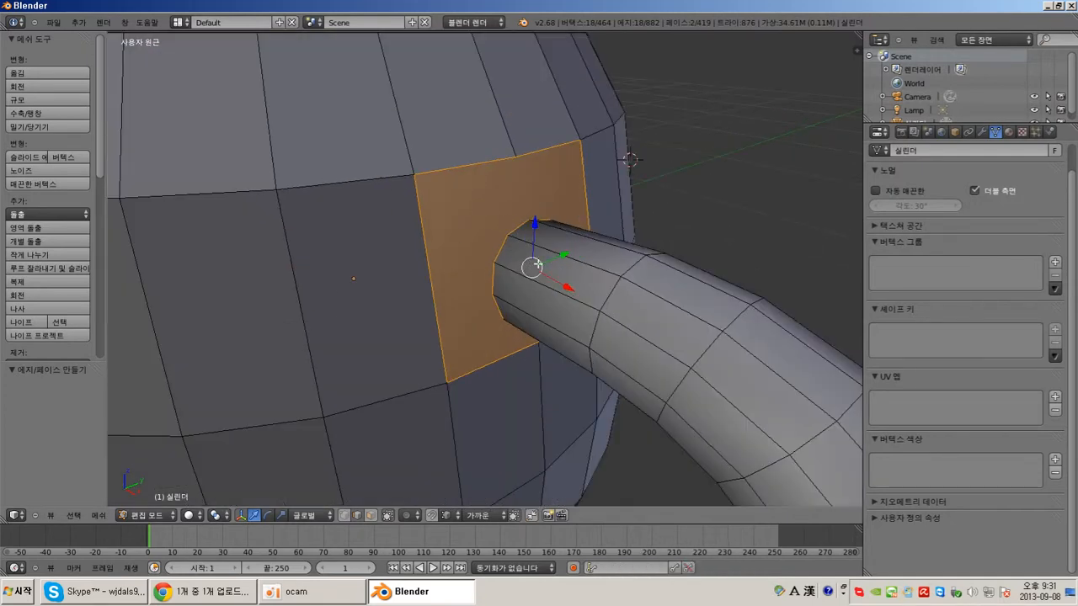
Step: Select the near-side edges of the open ring at the handle's lower end one by one
scroll(538, 264, down, 3)
scroll(547, 305, up, 2)
middle_drag(546, 321, 547, 265)
scroll(543, 275, up, 3)
right_click(508, 312)
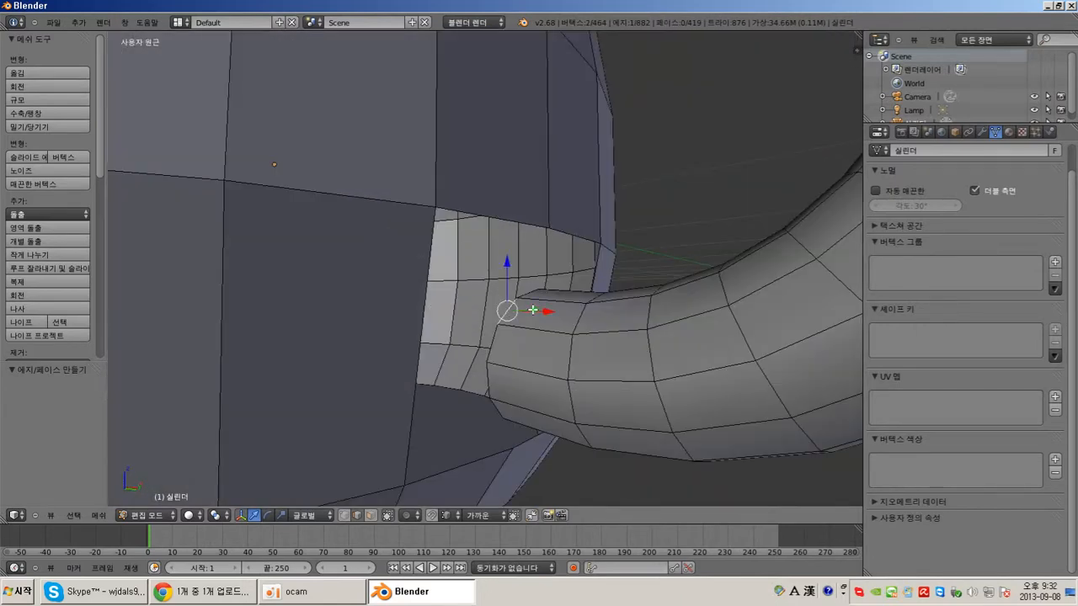
middle_drag(493, 346, 519, 362)
shift+right_click(502, 345)
shift+right_click(496, 379)
shift+right_click(493, 403)
scroll(505, 421, down, 3)
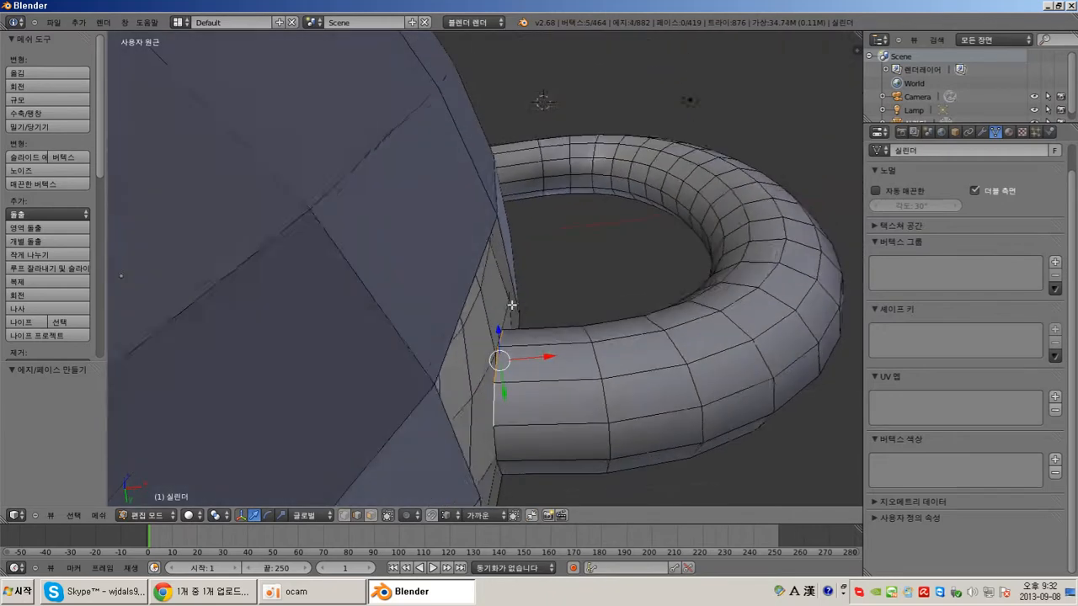
shift+right_click(495, 435)
shift+right_click(500, 470)
Step: Add the far-side edges of the handle's lower end ring to the selection
middle_drag(555, 455, 303, 468)
shift+right_click(545, 365)
shift+right_click(546, 319)
middle_drag(547, 366, 546, 460)
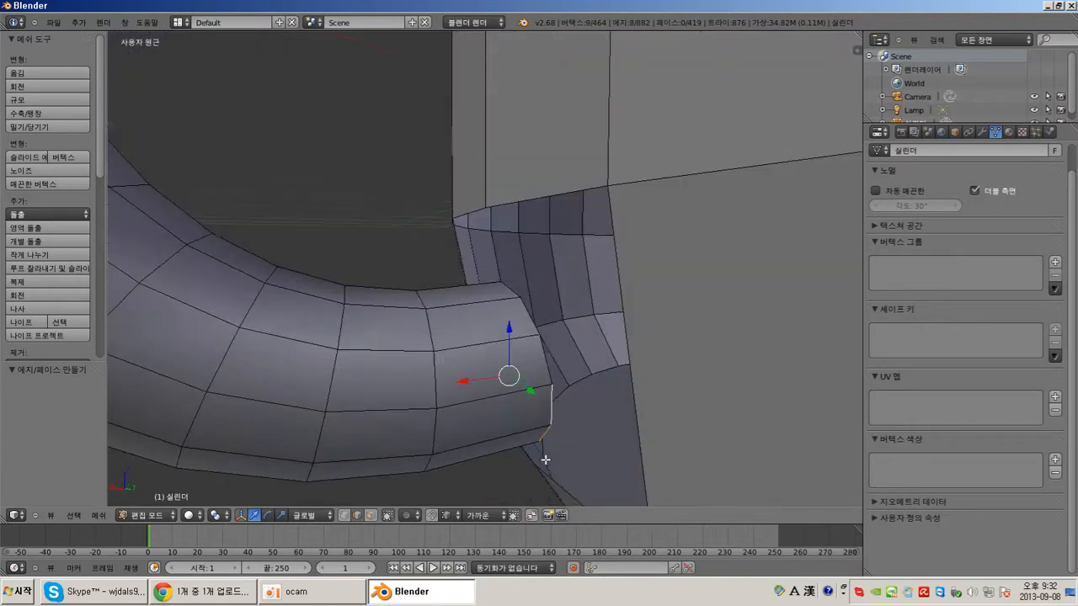
shift+right_click(548, 358)
shift+right_click(526, 318)
middle_drag(520, 336, 529, 379)
shift+right_click(493, 328)
Step: Add the edges bordering the cup wall's lower opening to the handle ring selection one by one
middle_drag(651, 338, 479, 224)
shift+right_click(473, 213)
shift+right_click(357, 287)
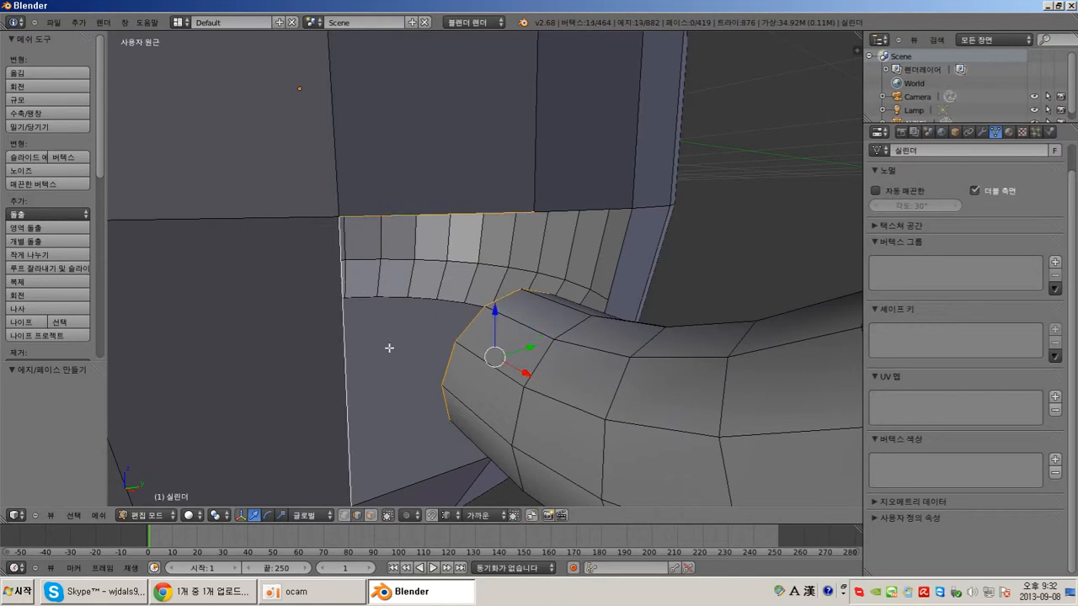
shift+right_click(416, 488)
middle_drag(459, 481, 561, 411)
shift+right_click(471, 368)
Step: Add the opening's remaining upper edge to the selection and fill the gap to the handle's lower end with Make Edge/Face
shift+right_click(341, 63)
alt+right_click(350, 64)
key(ctrl+z)
key(ctrl+z)
shift+right_click(350, 52)
middle_drag(357, 87, 627, 209)
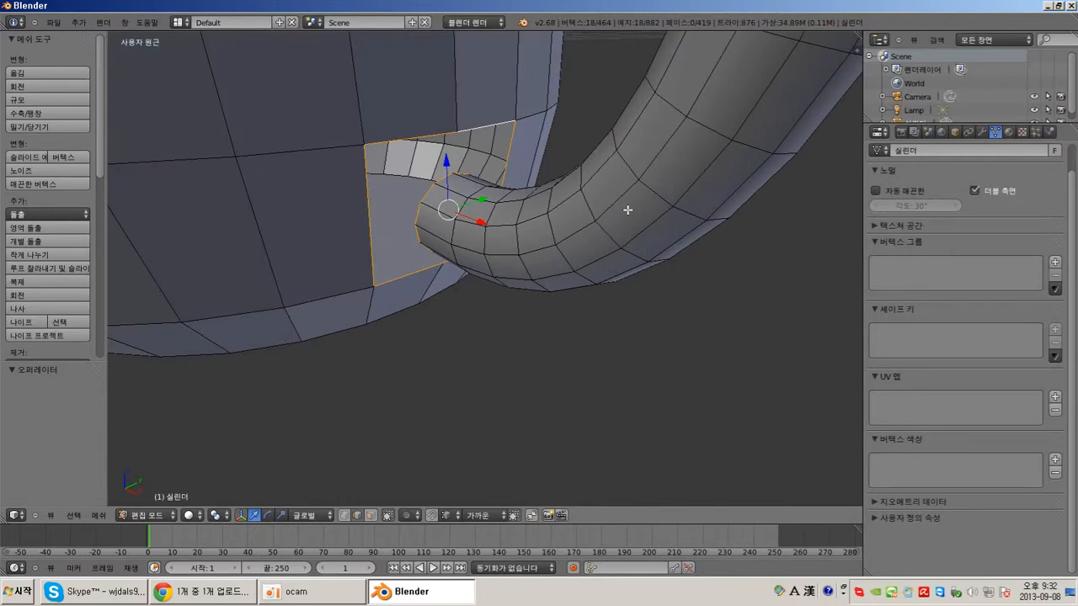
key(f)
middle_drag(450, 245, 489, 322)
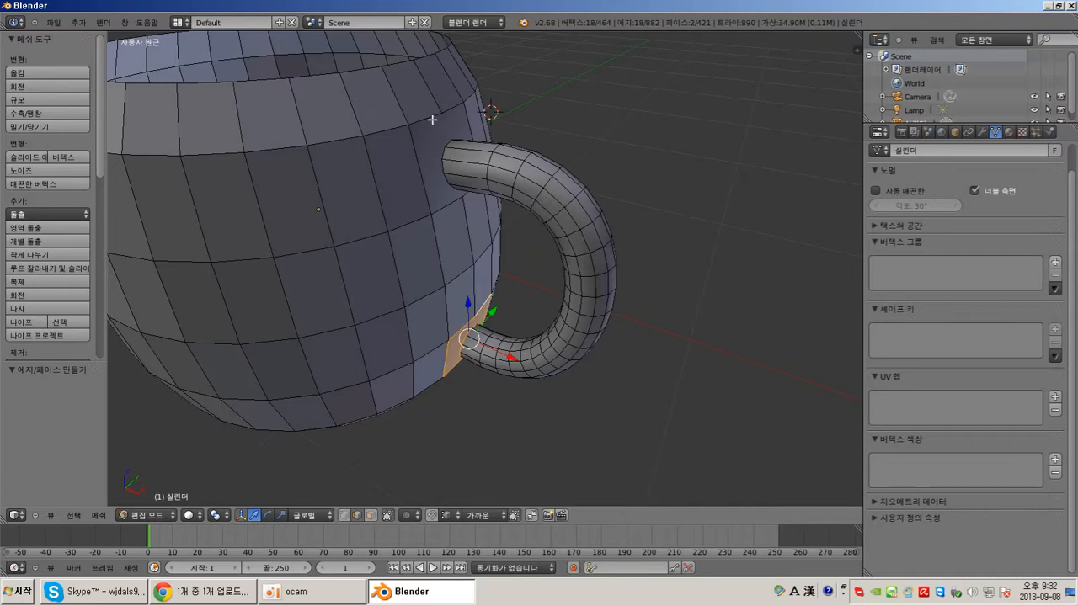
Step: Inspect the mug's handle joint and interior from several angles and clear the selection
scroll(447, 192, down, 3)
middle_drag(524, 244, 636, 306)
scroll(674, 291, down, 3)
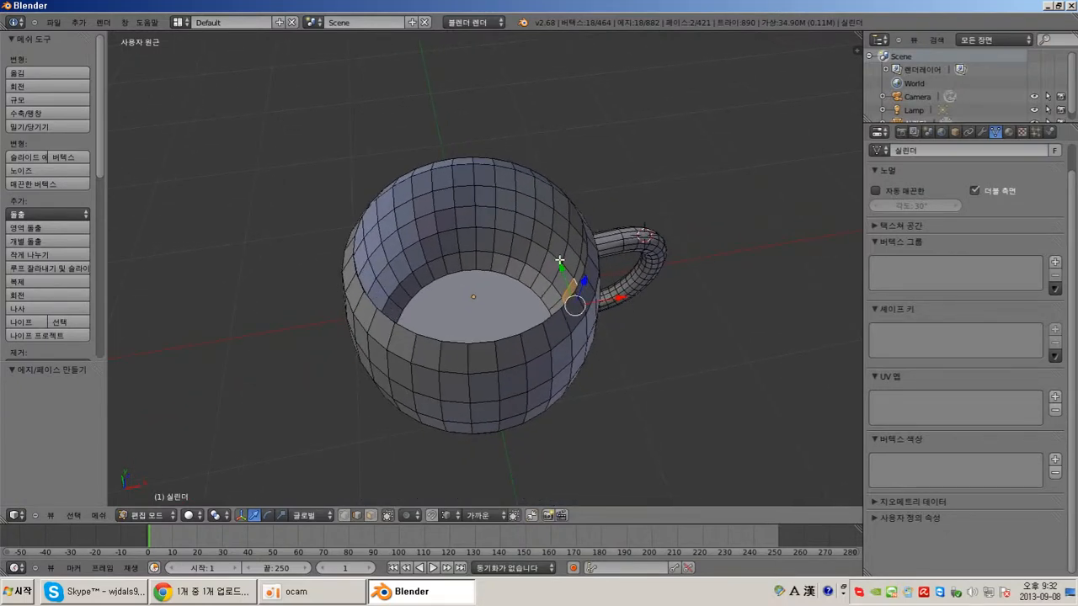
middle_drag(560, 261, 578, 263)
scroll(577, 265, up, 4)
scroll(581, 278, down, 2)
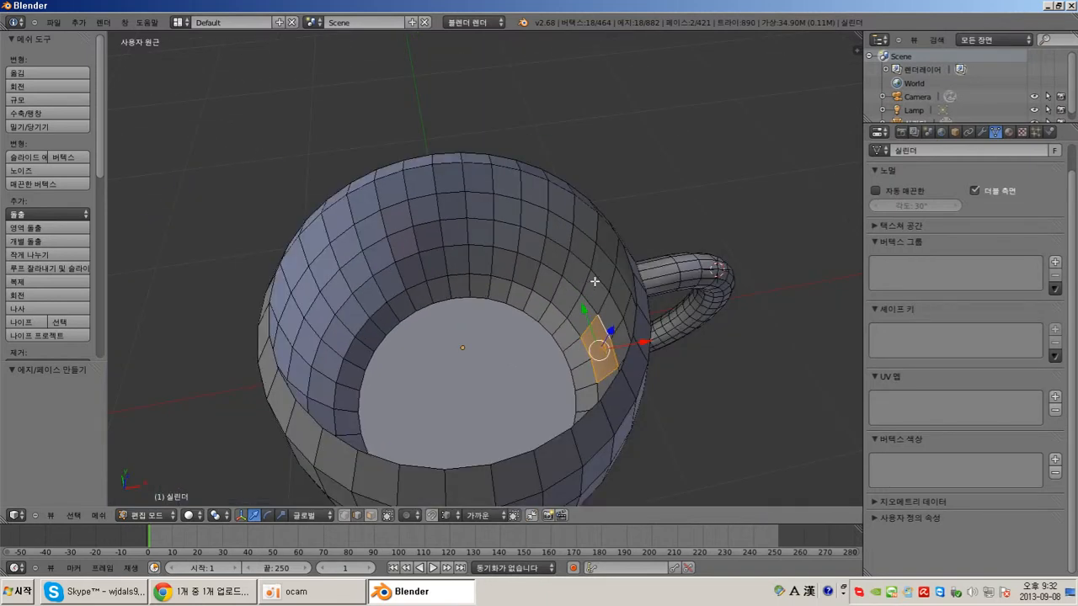
middle_drag(525, 301, 635, 221)
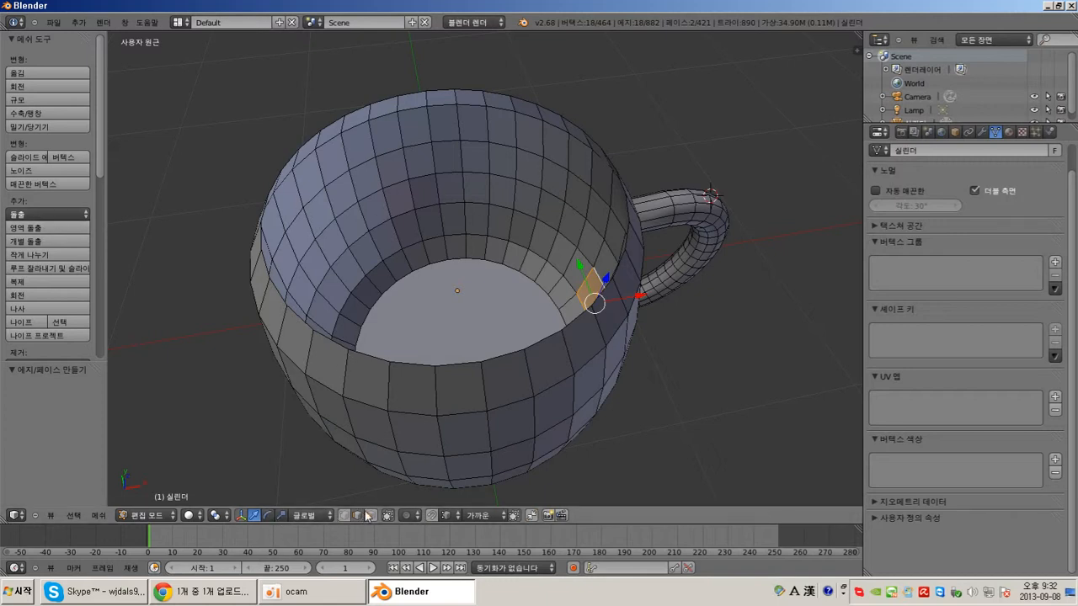
key(a)
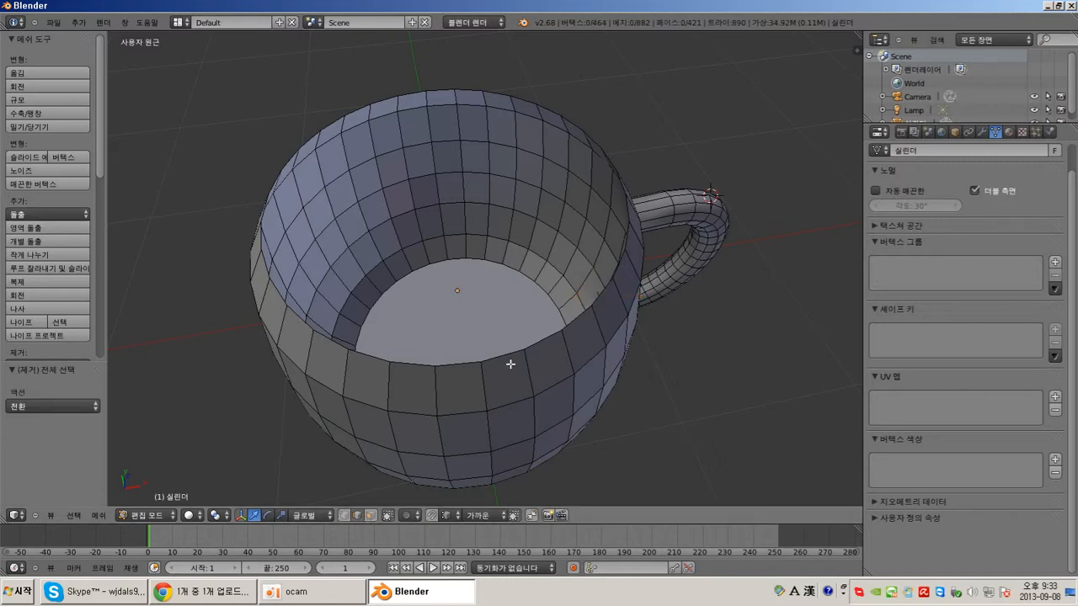
right_click(413, 92)
shift+click(441, 89)
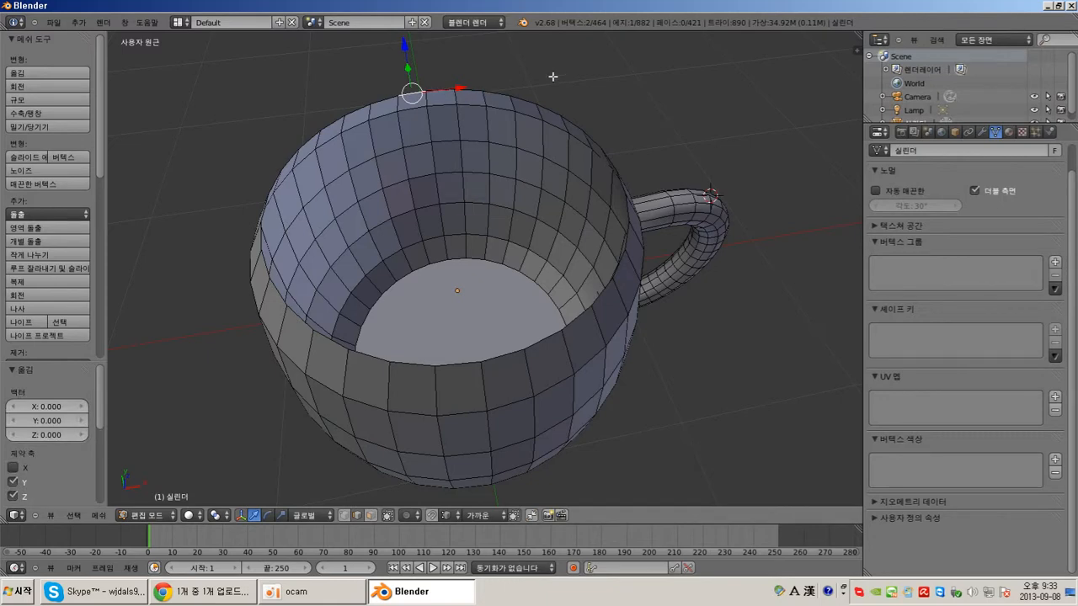
key(a)
Step: Box-select the edge loop around the mug's top rim and turn off limiting the selection to visible geometry
middle_drag(532, 133, 509, 113)
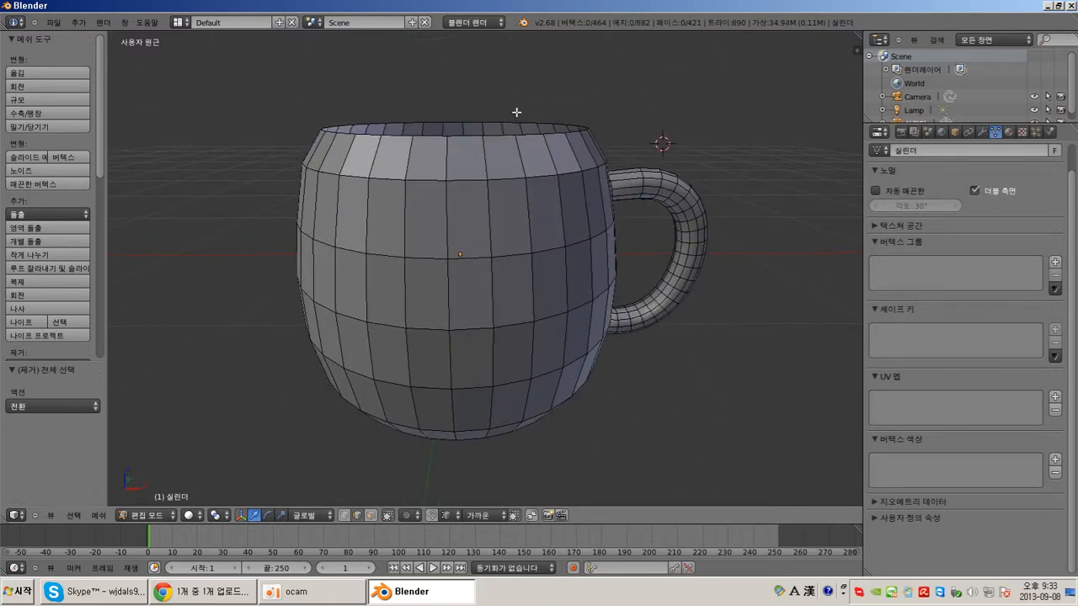
key(b)
drag(300, 98, 614, 137)
middle_drag(614, 138, 567, 228)
scroll(573, 226, up, 2)
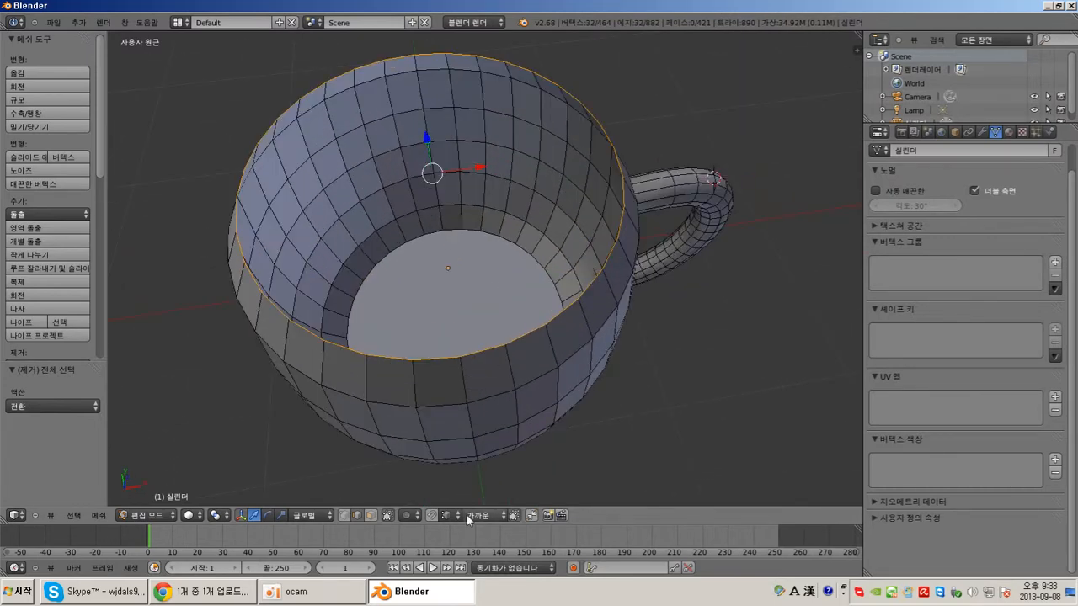
click(387, 515)
Step: Extrude only the top rim's edges about 0.213 down along Z
middle_drag(452, 445, 514, 337)
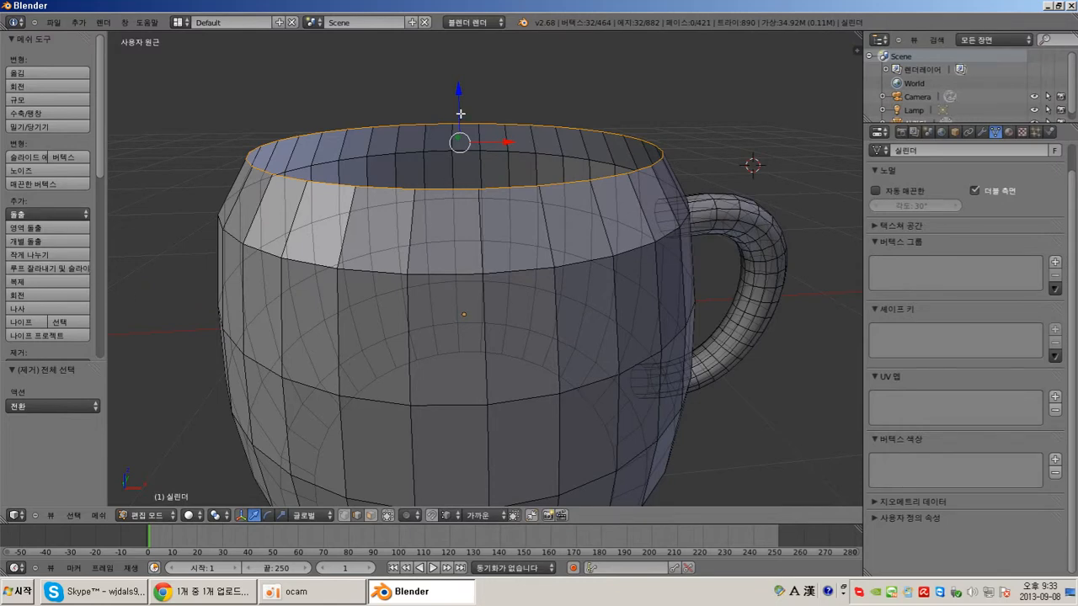
middle_drag(511, 216, 516, 203)
scroll(516, 203, down, 2)
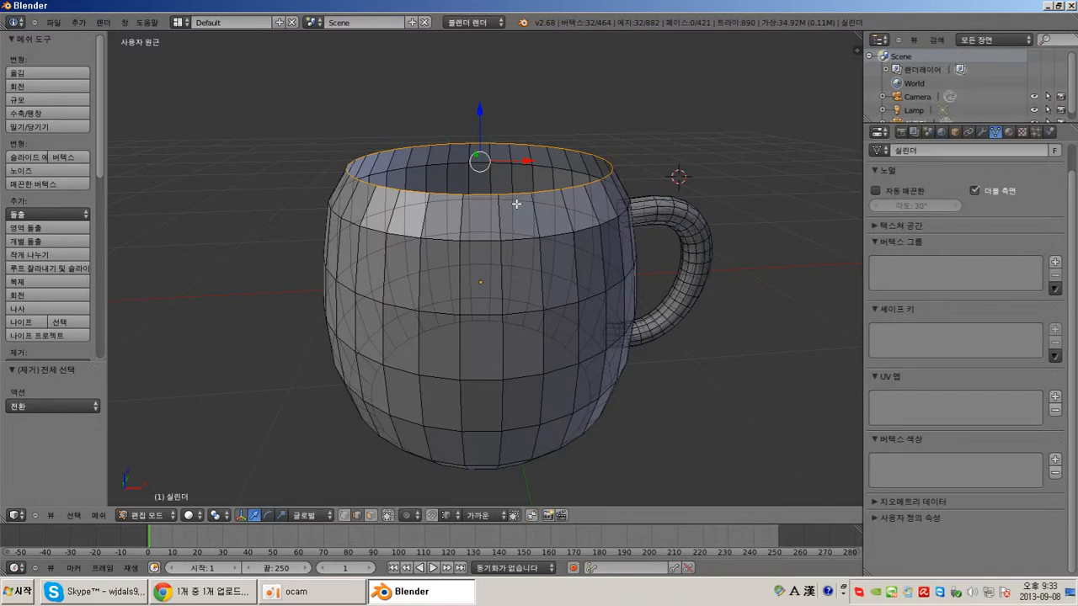
scroll(516, 204, up, 2)
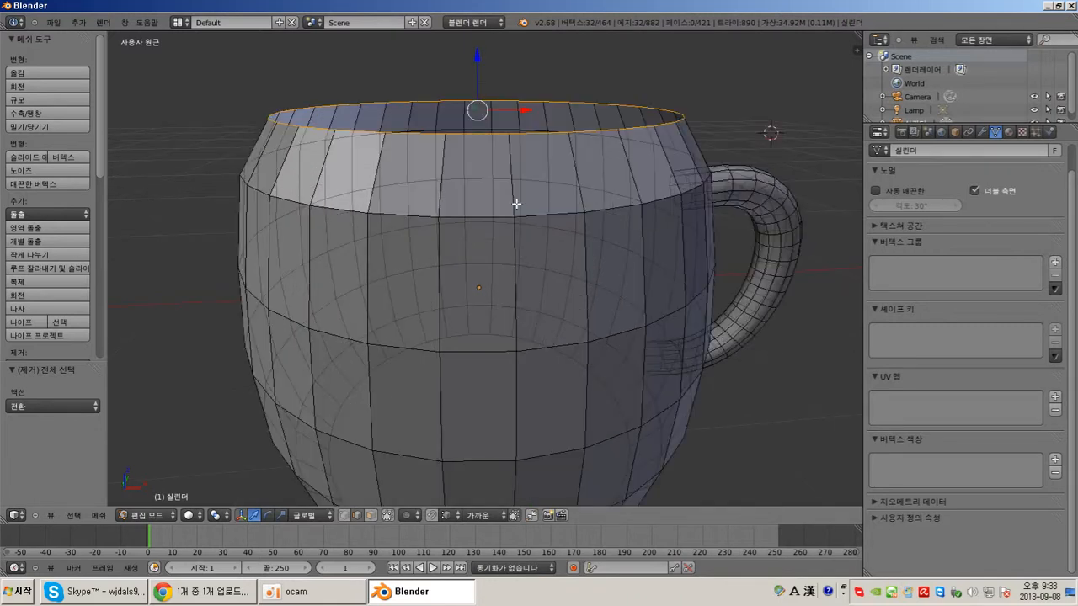
key(space)
mouse_move(516, 204)
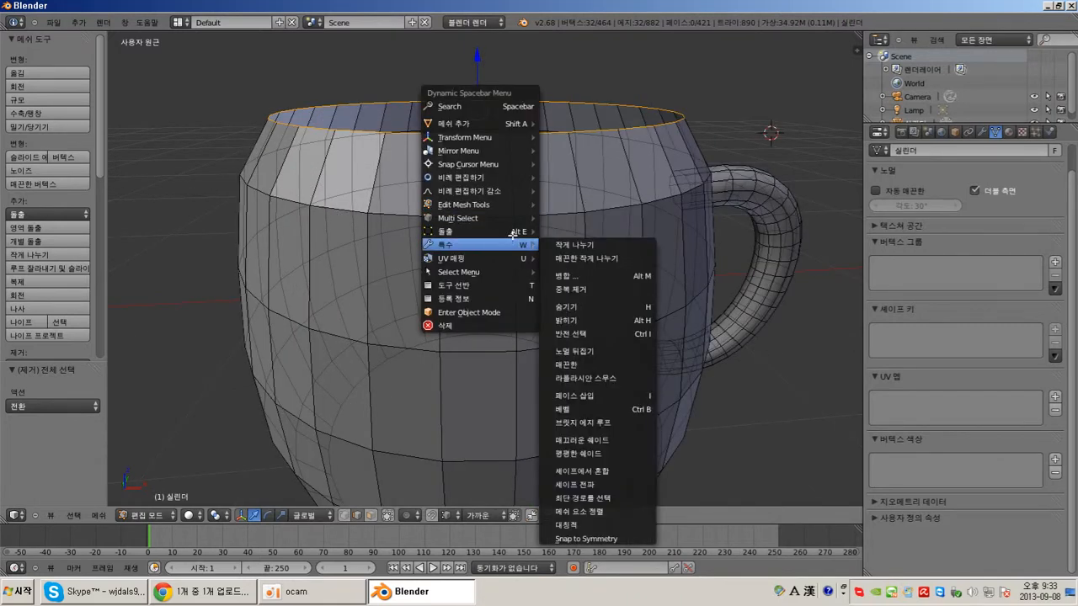
mouse_move(513, 232)
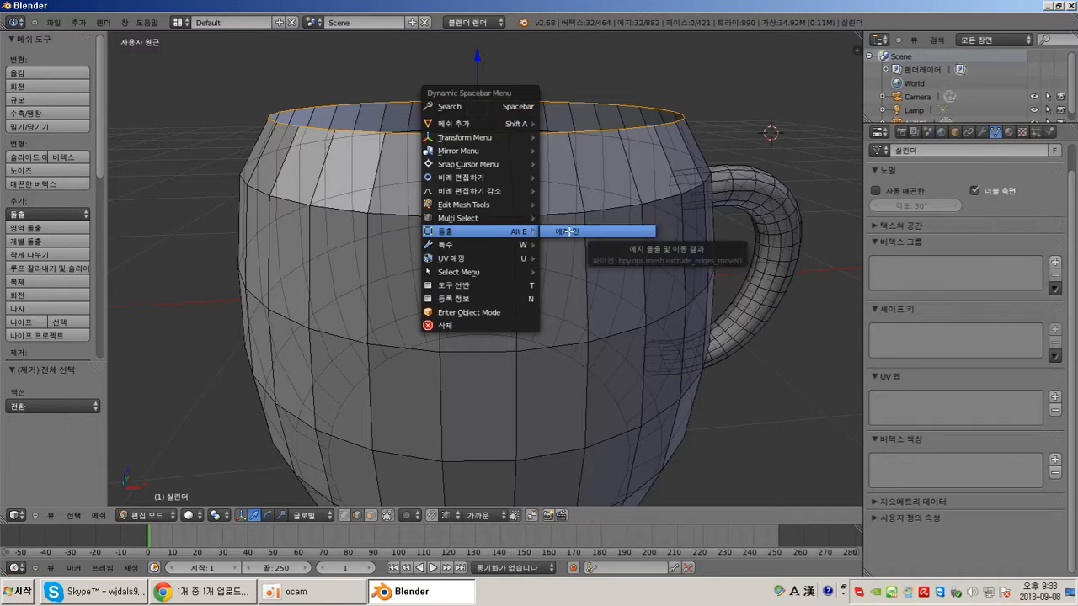
click(569, 231)
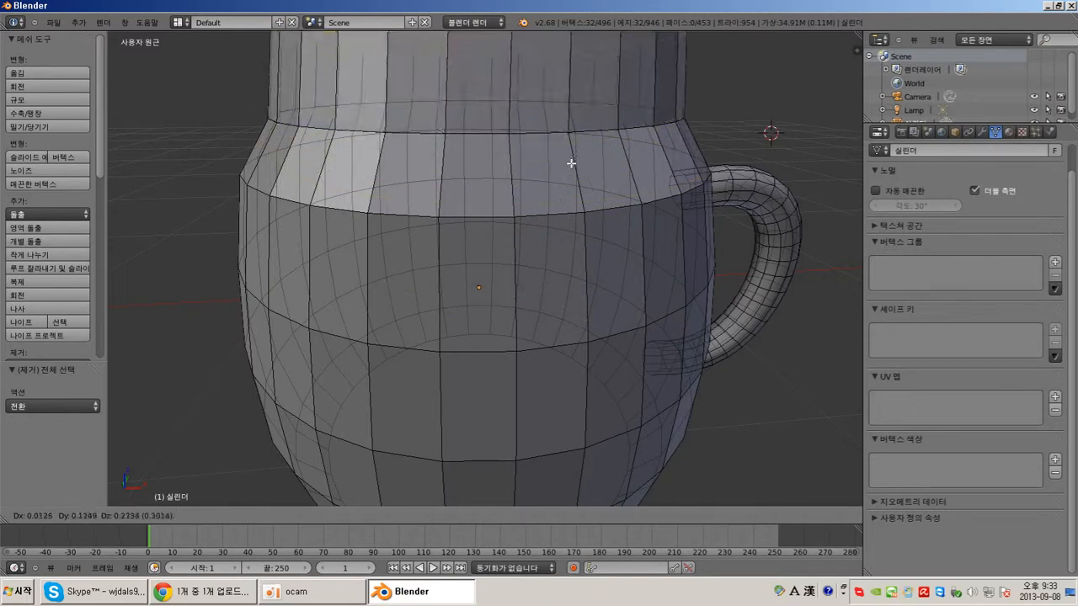
key(z)
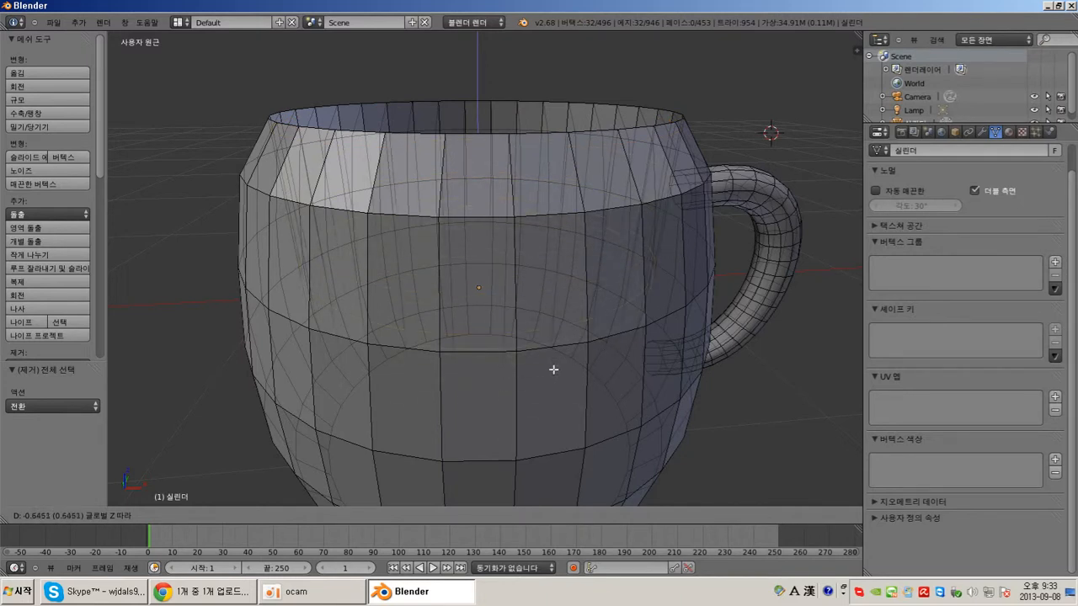
click(578, 283)
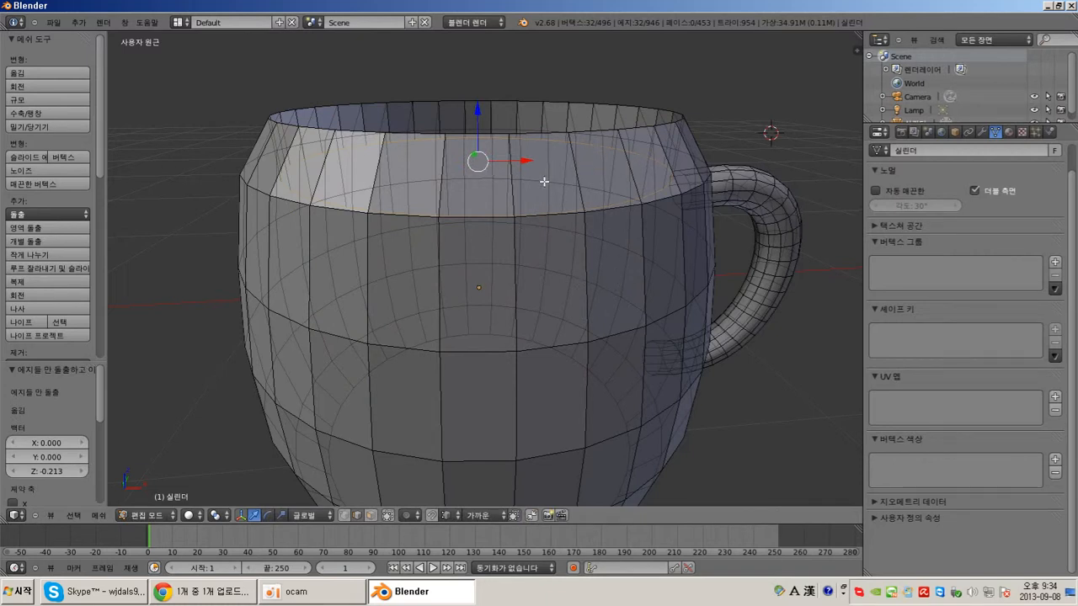
Step: Raise the extruded loop about 0.182 along Z towards the rim
middle_drag(543, 211, 544, 261)
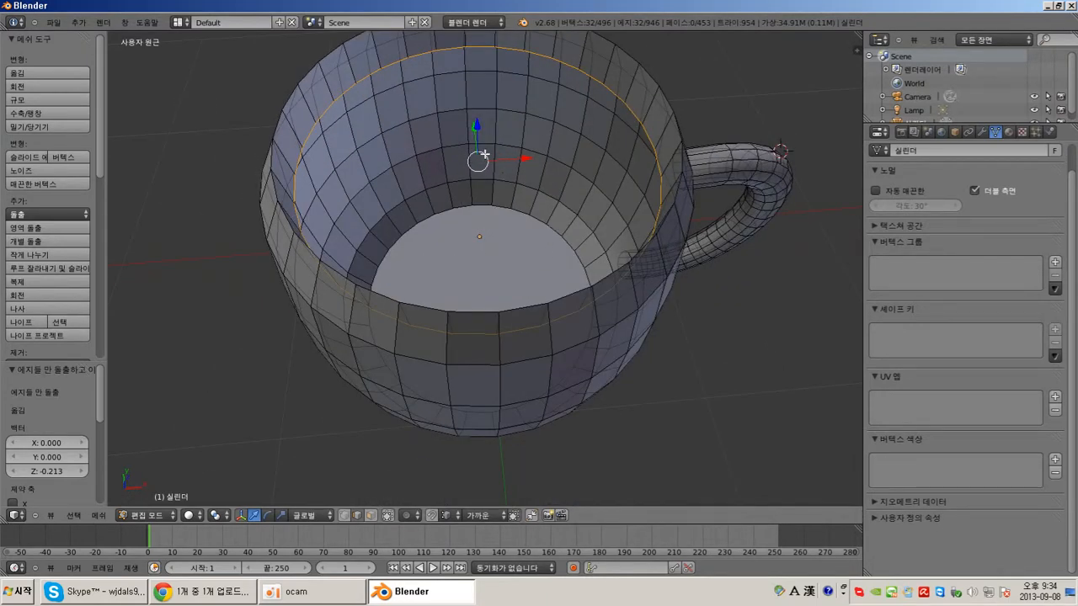
middle_drag(486, 148, 479, 115)
drag(479, 115, 477, 73)
Step: Scale the extruded loop inward to 0.9 on X, Y and Z to form the rim's thickness
click(282, 515)
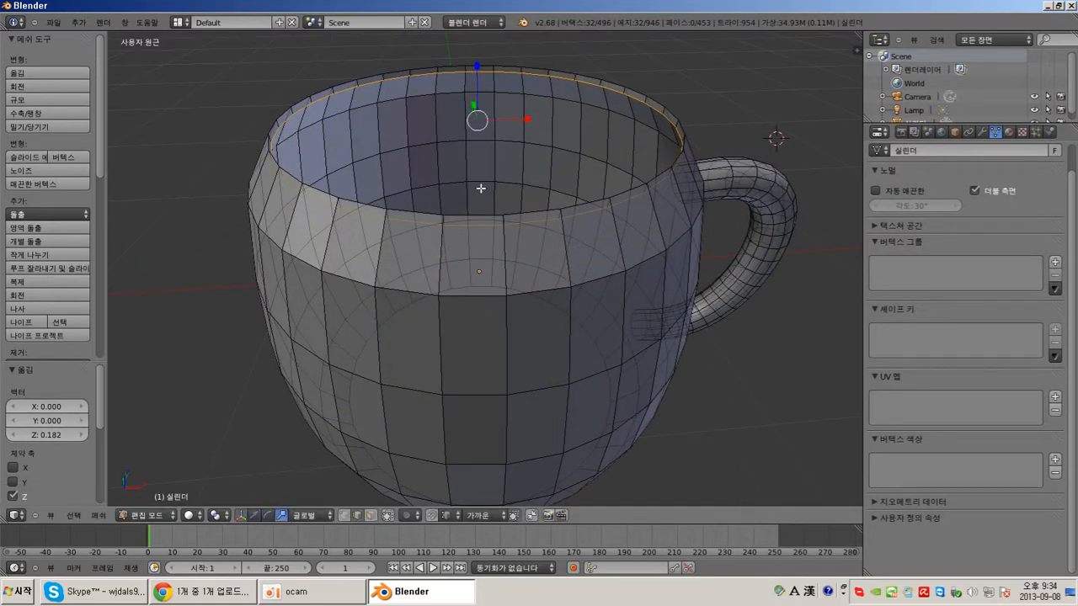
drag(485, 124, 484, 123)
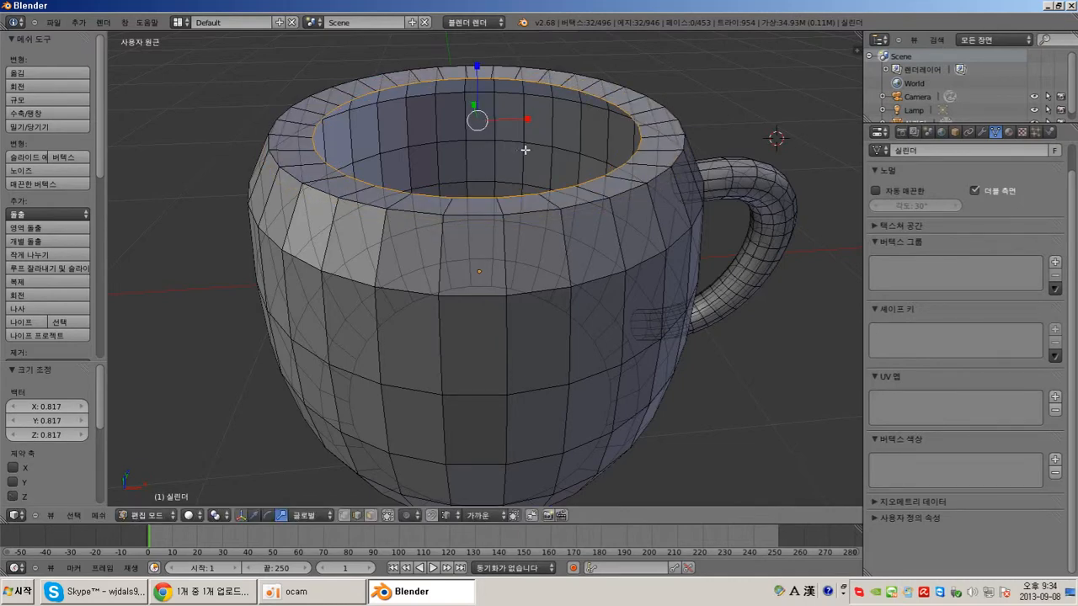
middle_drag(520, 152, 445, 185)
click(51, 406)
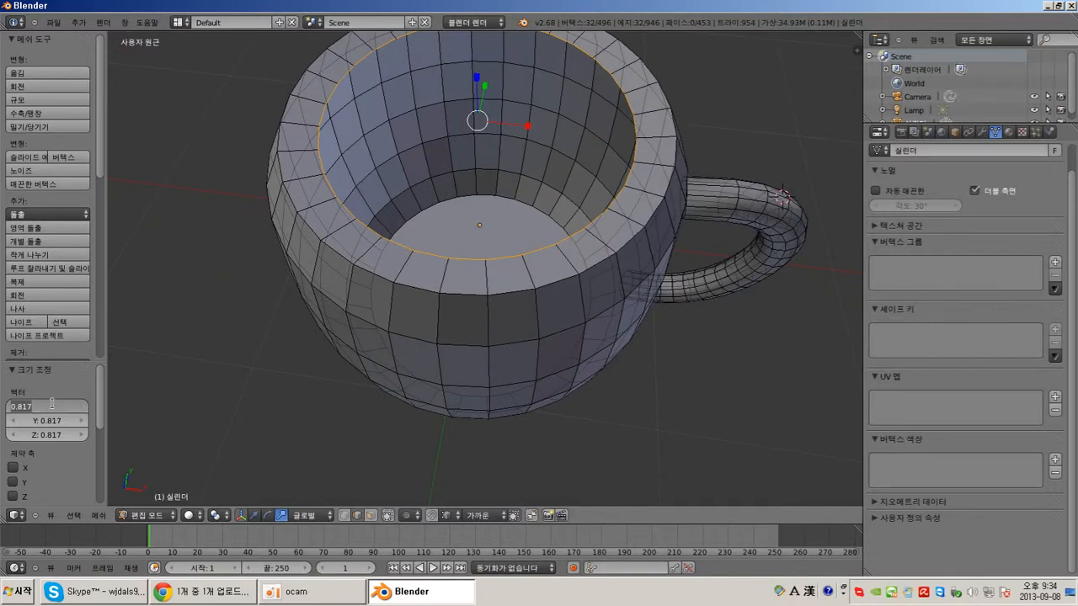
text(0.9)
key(Tab)
text(0.9)
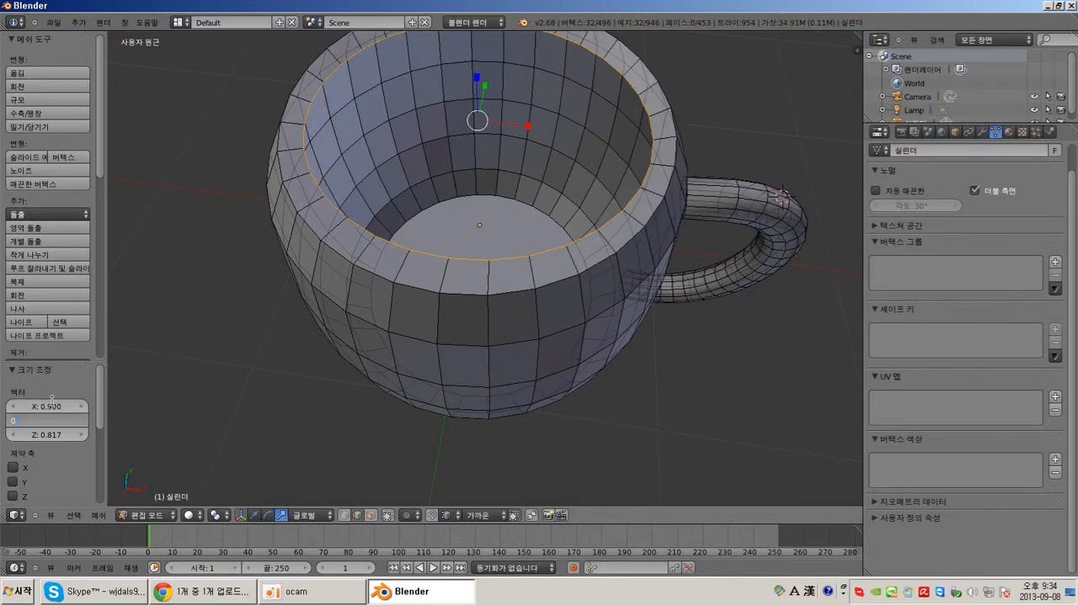
key(Tab)
text(0.9)
key(Return)
Step: Move the inner rim loop up about 0.027 along Z
middle_drag(308, 283, 321, 424)
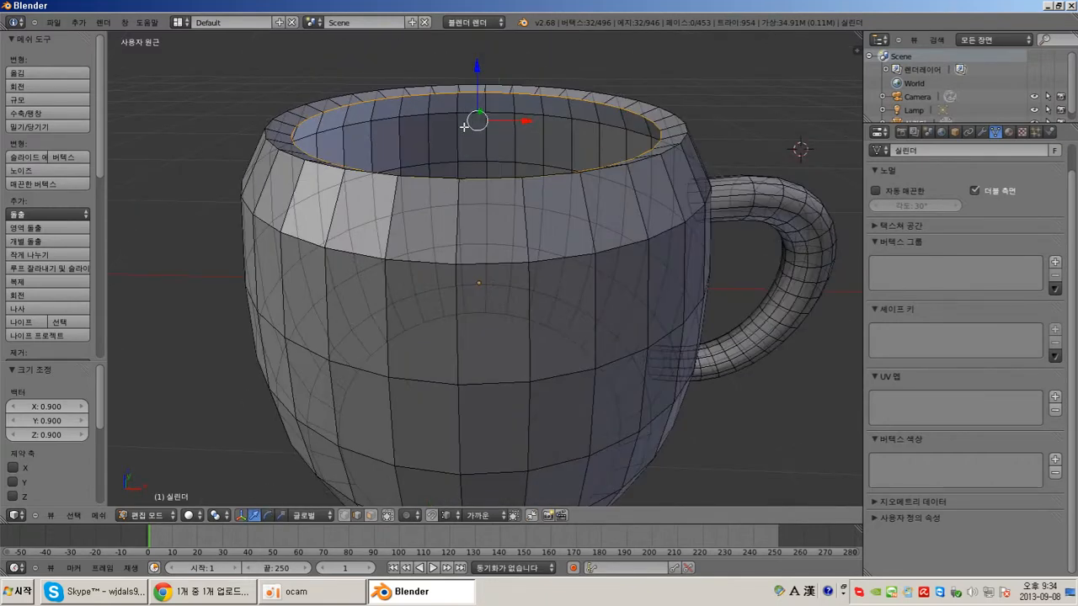
drag(477, 87, 478, 82)
middle_drag(477, 82, 489, 220)
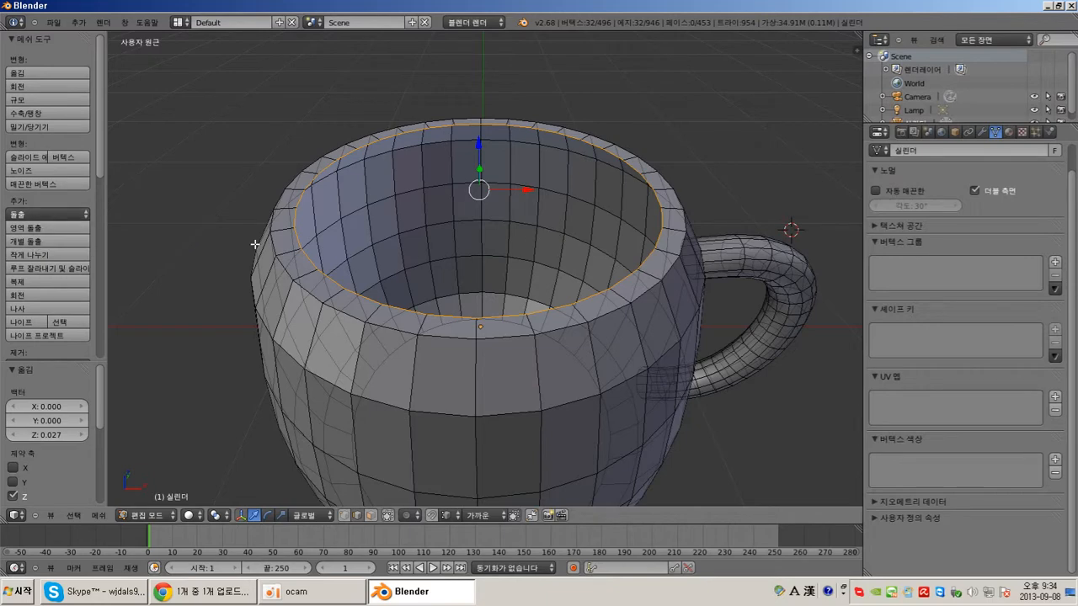
Step: Extrude only the inner rim loop's edges about 0.263 down along Z to start the inner wall
click(61, 215)
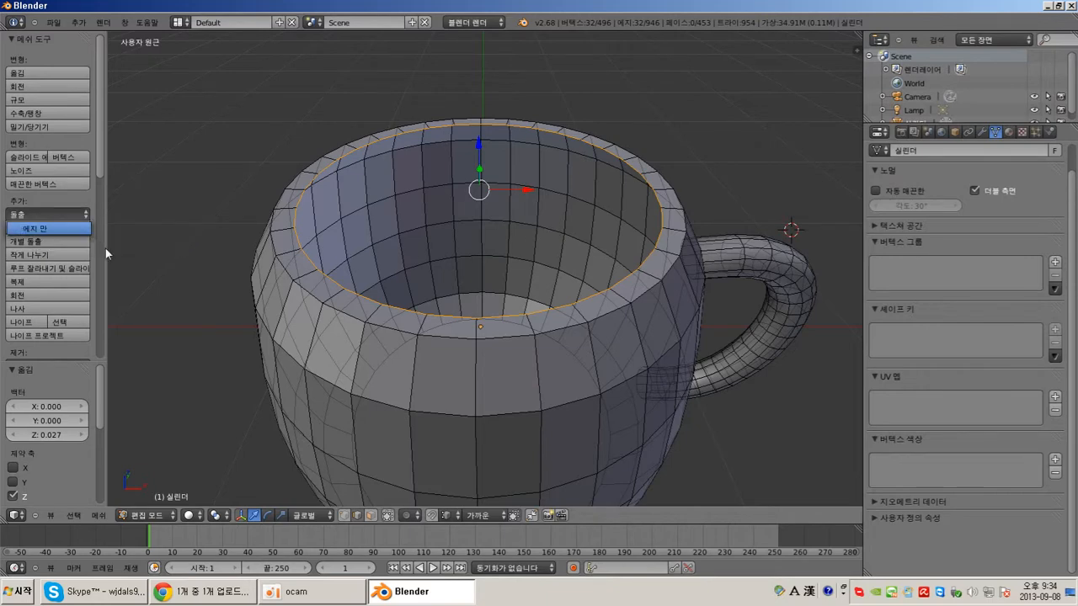
click(49, 214)
click(50, 228)
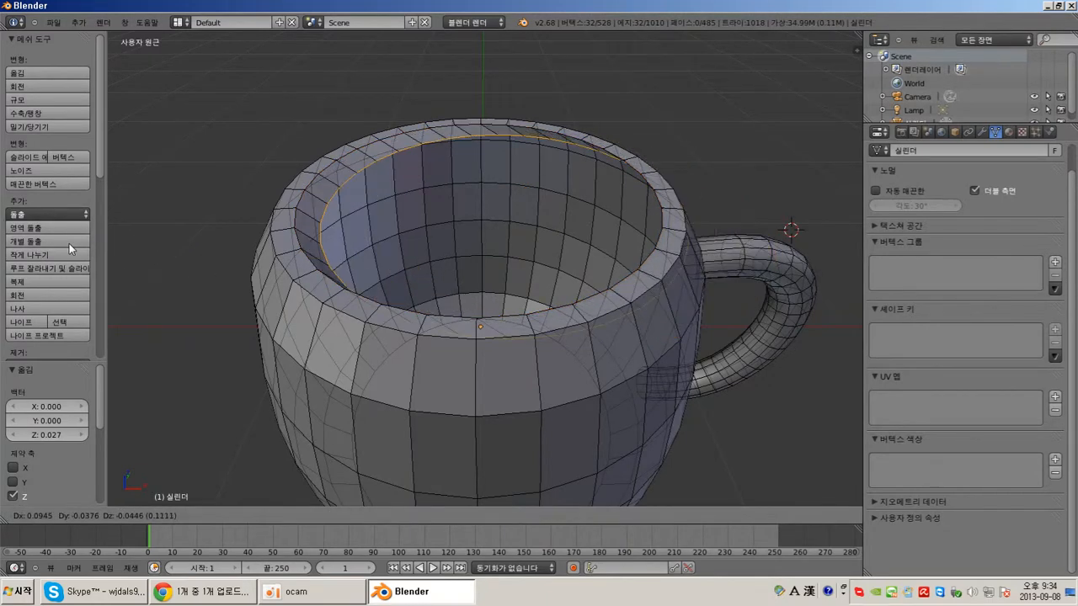
key(z)
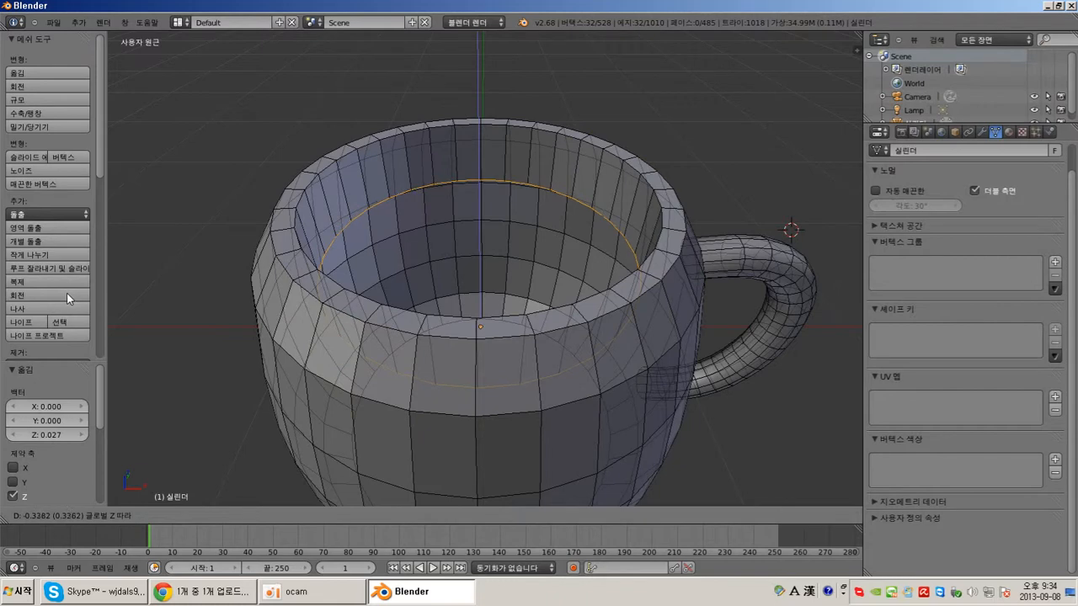
click(68, 280)
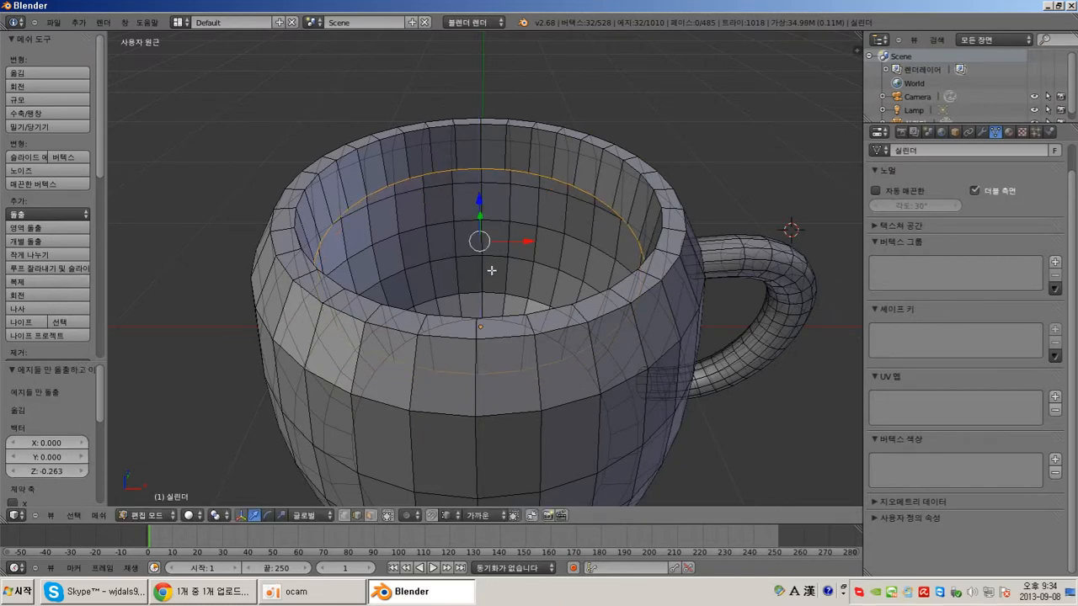
Step: Scale the new inner wall loop outward to about 1.058 to follow the cup's outer shape
middle_drag(489, 303, 522, 291)
click(281, 515)
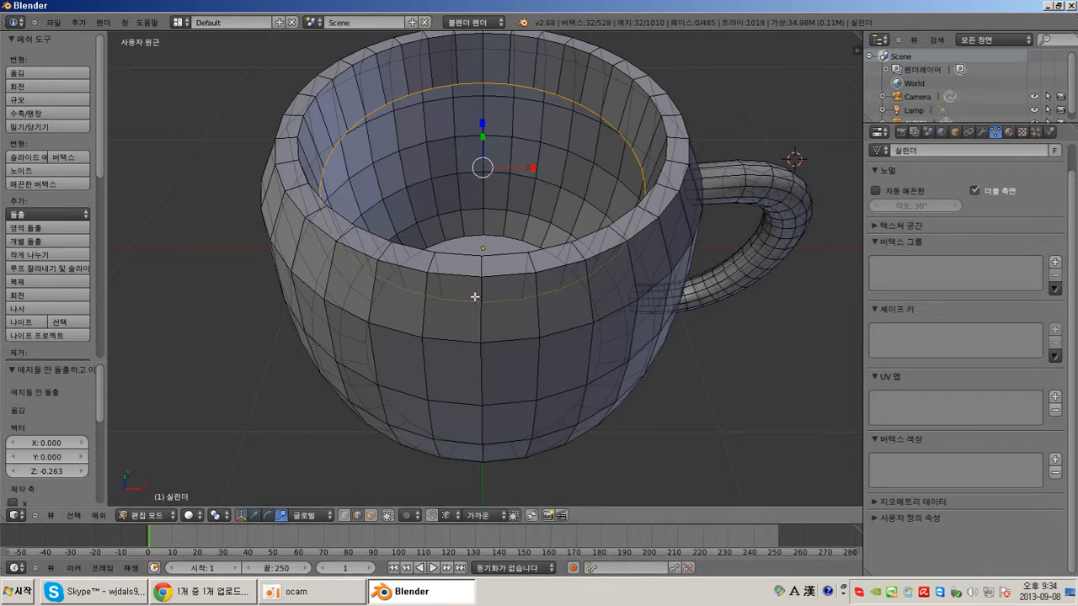
drag(489, 172, 485, 177)
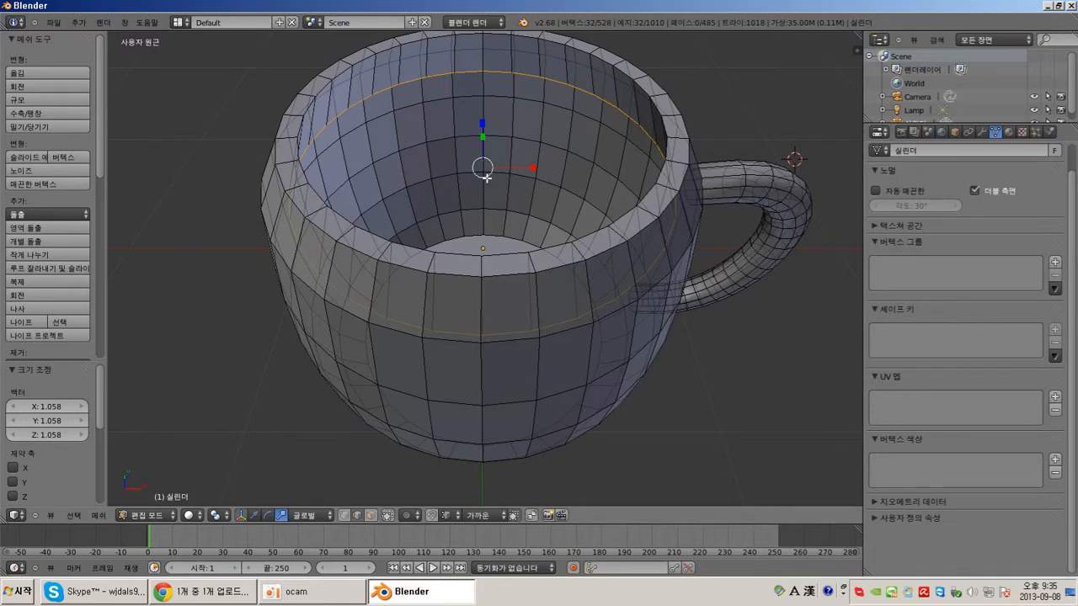
Step: Extrude only the inner wall loop's edges about 0.423 further down along Z
key(space)
click(543, 180)
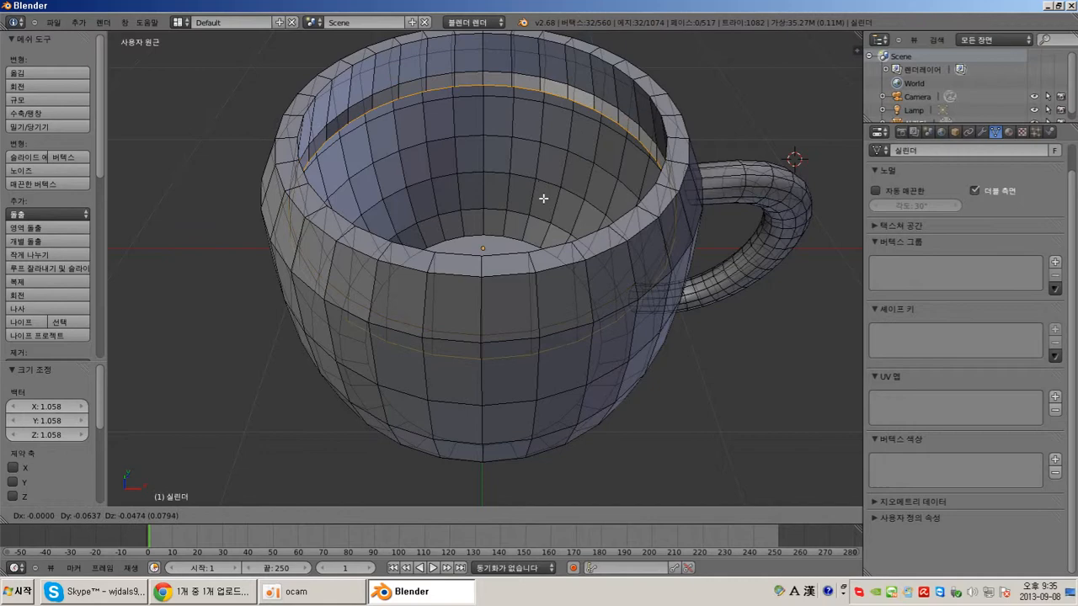
key(z)
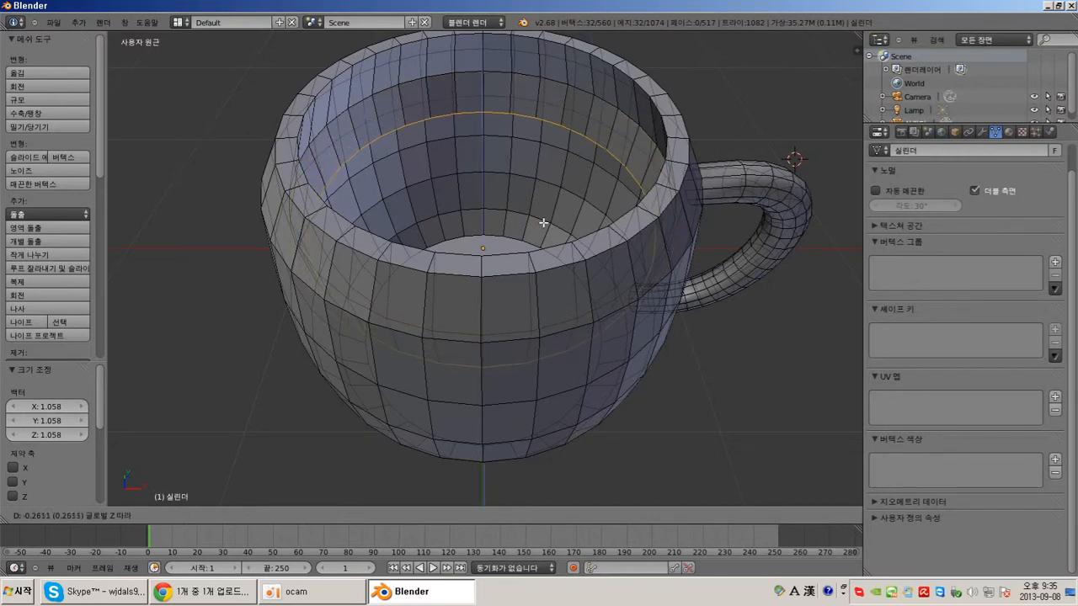
click(544, 244)
Step: Scale the lowest inner wall loop outward to about 1.101 to match the cup's bulge
middle_drag(542, 263, 528, 236)
key(s)
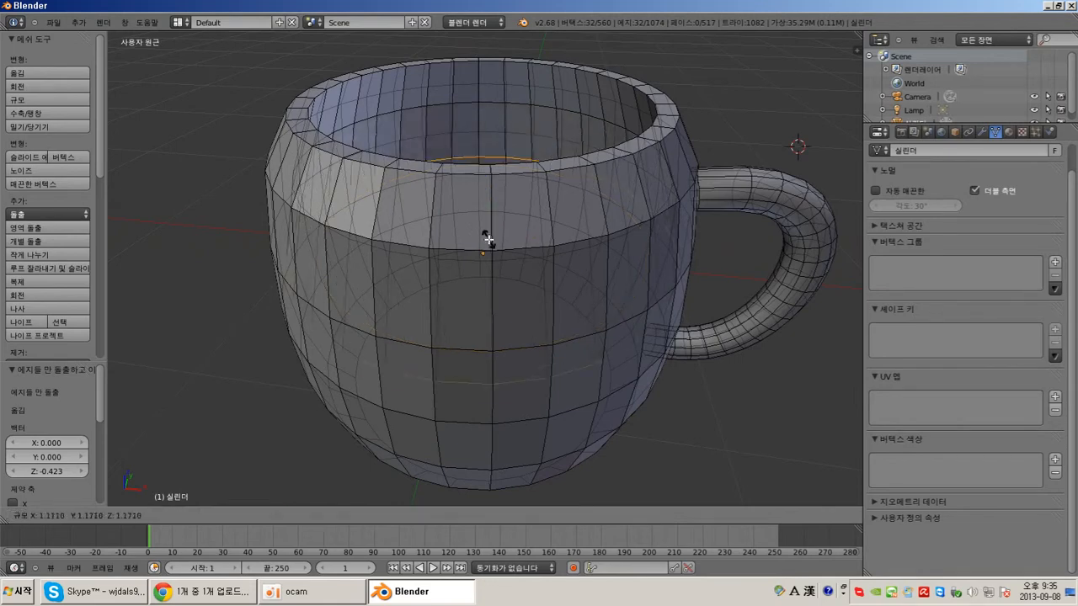
click(486, 240)
middle_drag(562, 322, 564, 275)
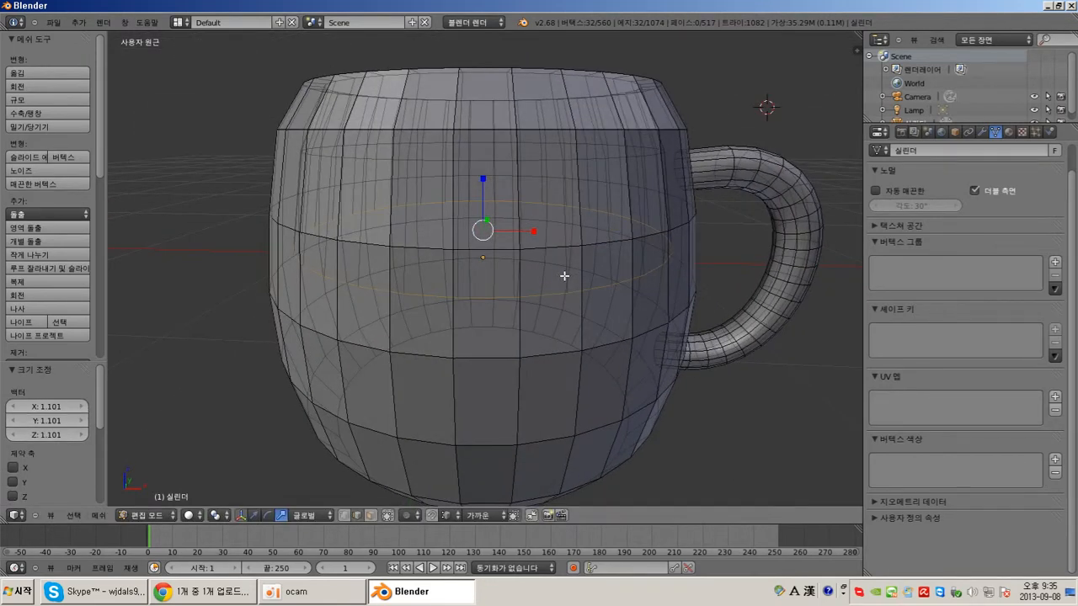
Step: Extrude only the lowest inner wall loop's edges about 0.462 further down along Z
key(space)
mouse_move(564, 276)
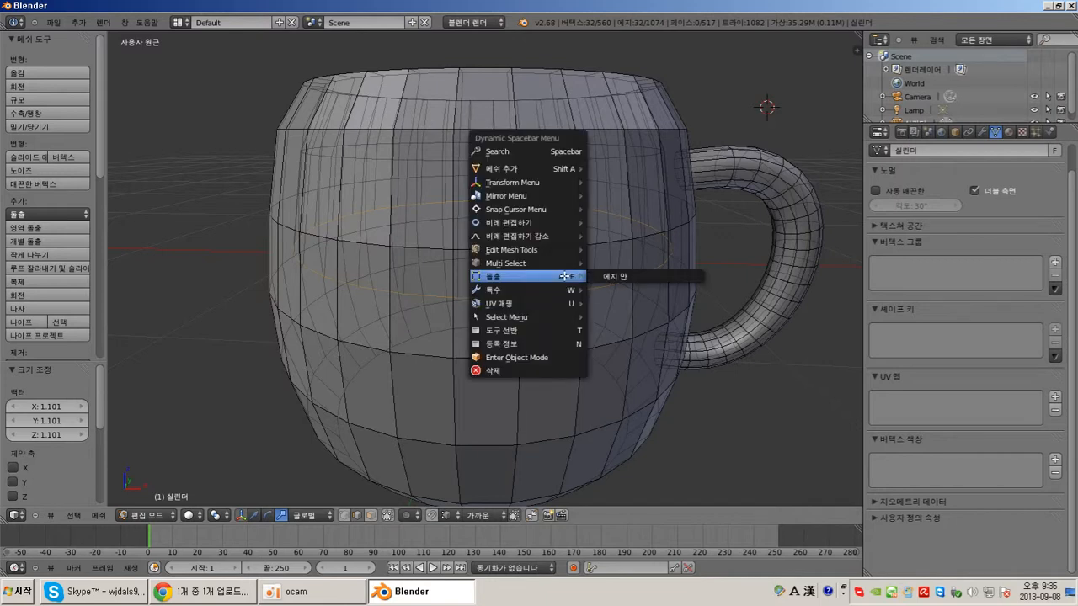
click(620, 276)
key(z)
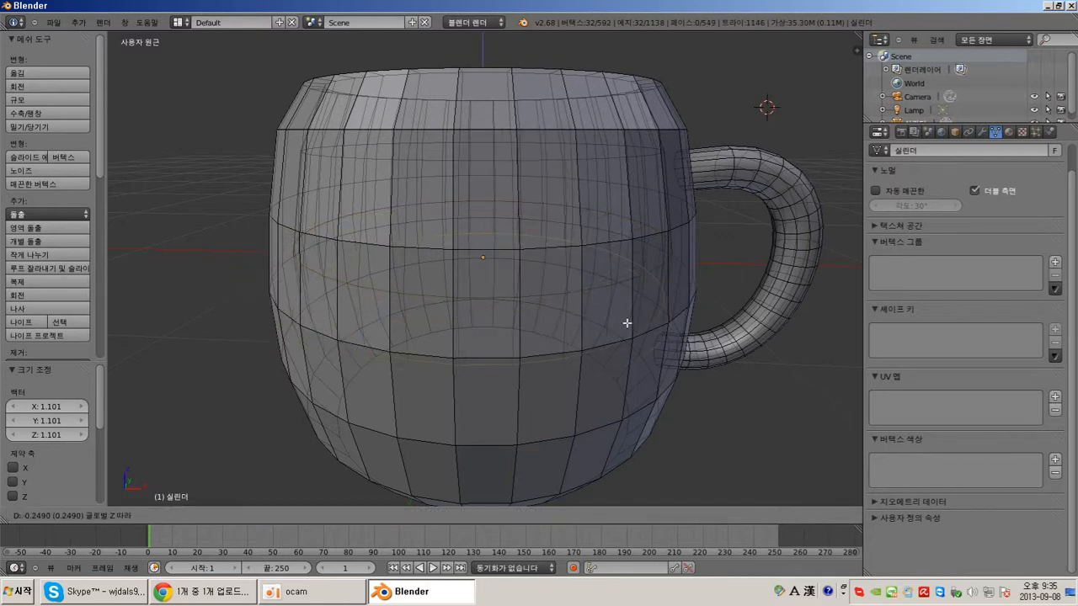
click(627, 358)
middle_drag(638, 356, 643, 315)
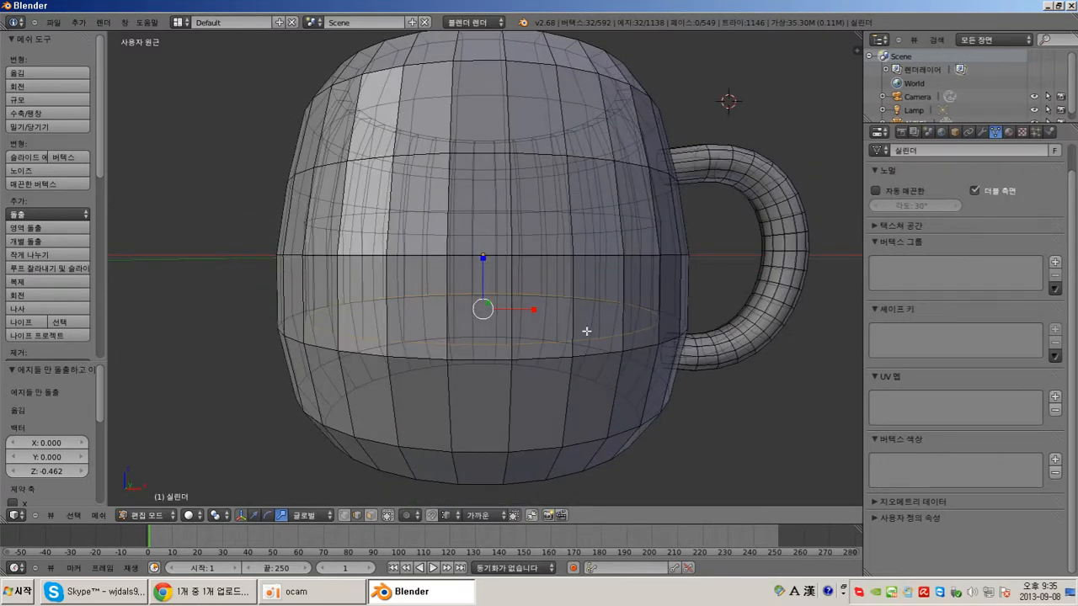
Step: Extrude only the new bottom inner loop's edges another 0.307 or so down along Z
key(space)
mouse_move(586, 330)
click(622, 330)
key(z)
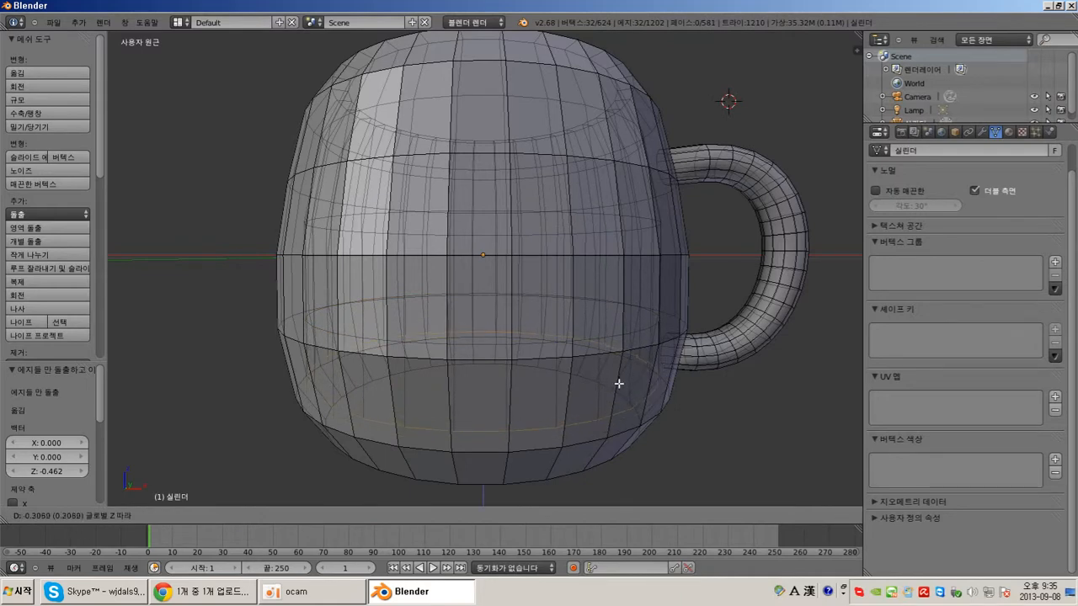
click(619, 383)
Step: Scale the lowest inner wall loop inward to about 0.786 to follow the cup's narrowing base
middle_drag(609, 384, 608, 491)
key(s)
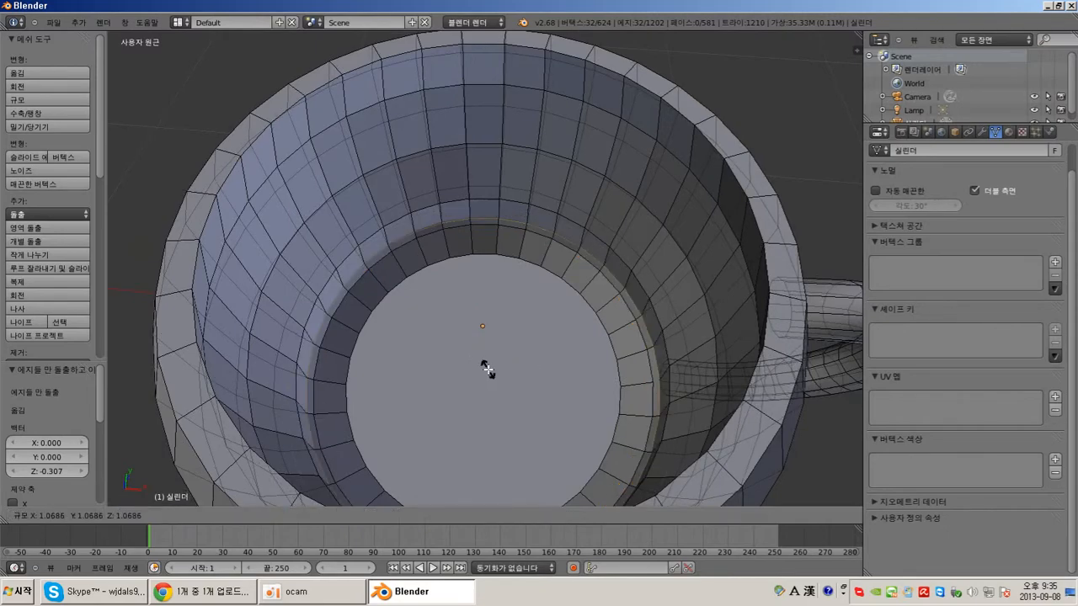
click(488, 367)
middle_drag(487, 366, 496, 248)
middle_drag(488, 265, 516, 328)
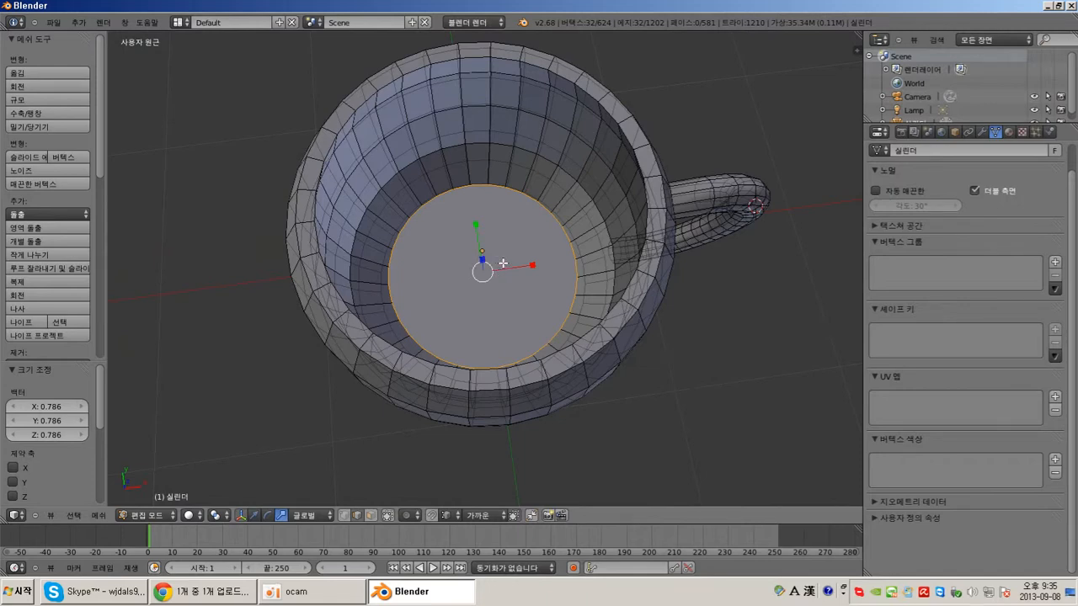
middle_drag(506, 276, 522, 299)
scroll(507, 282, up, 5)
scroll(522, 299, down, 4)
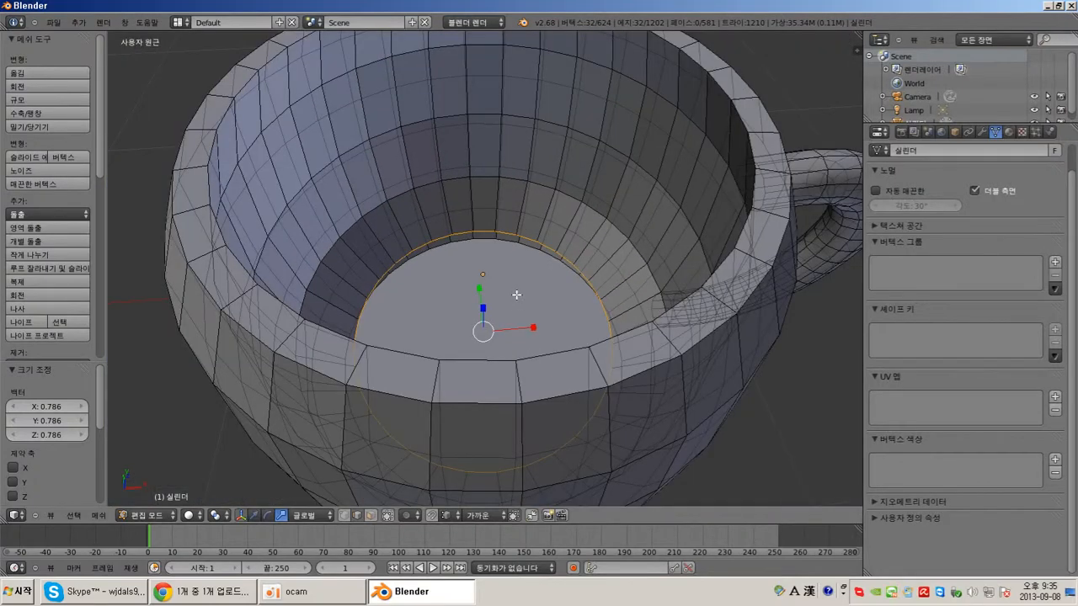
Step: Extrude only the lowest inner loop's edges about 0.056 down along Z for the cup floor
key(space)
click(546, 295)
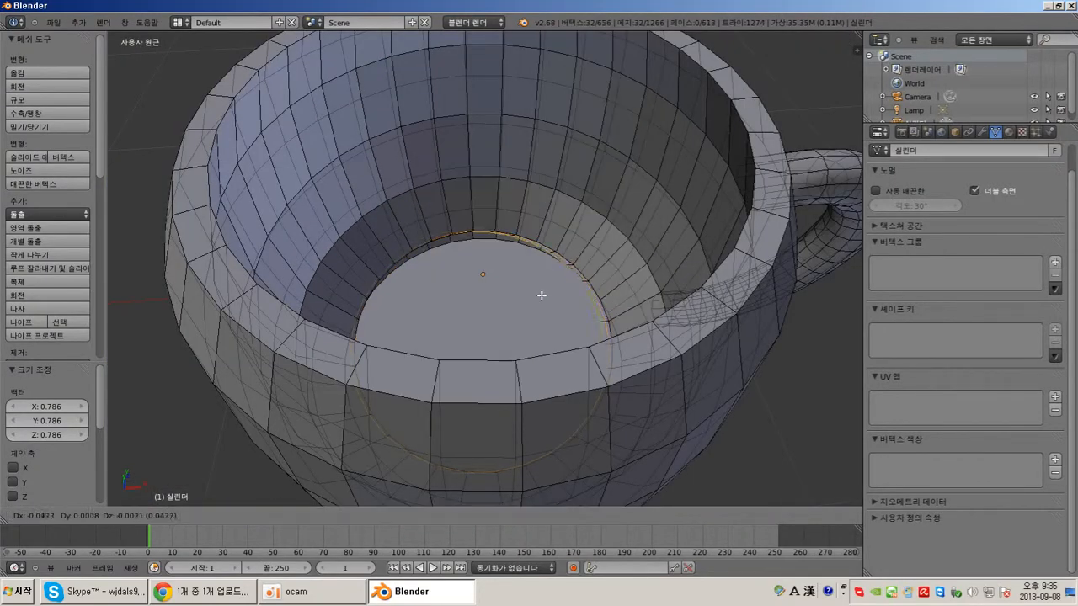
key(z)
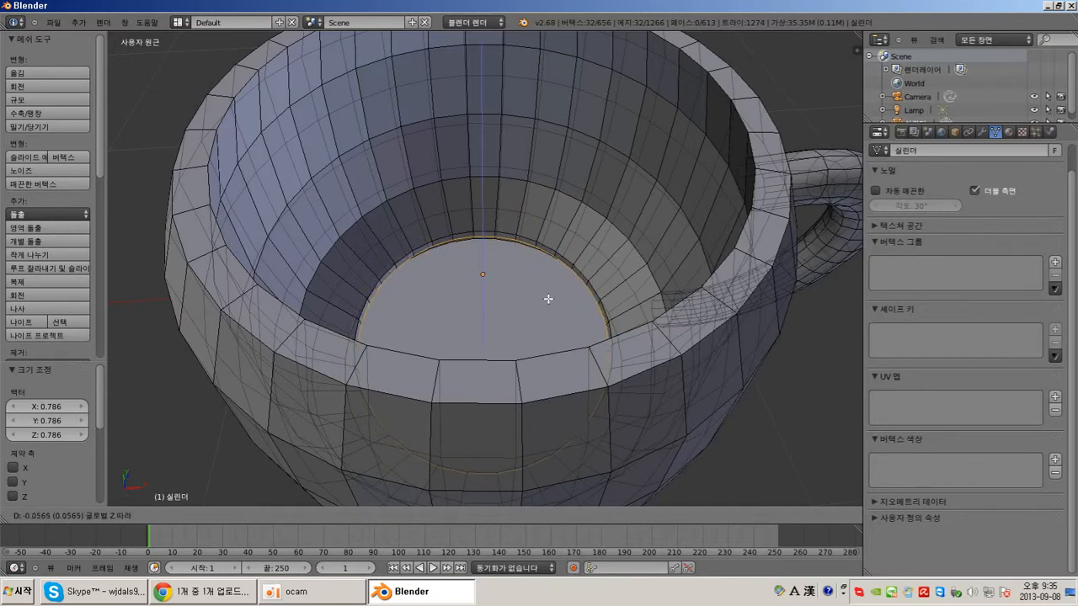
click(548, 299)
Step: Scale the extruded floor loop inward to about 0.099, leaving a small ring at the cup's centre
key(s)
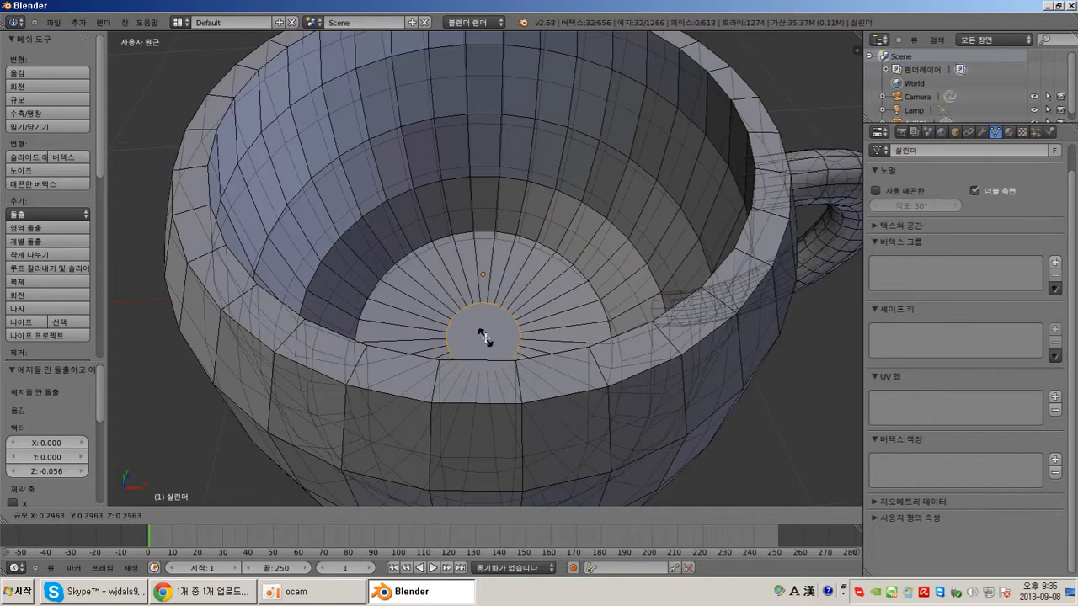
click(502, 335)
mouse_move(502, 335)
middle_down()
mouse_move(513, 228)
mouse_move(513, 339)
middle_up()
scroll(503, 337, up, 3)
scroll(503, 337, down, 3)
scroll(513, 339, up, 5)
scroll(505, 274, down, 2)
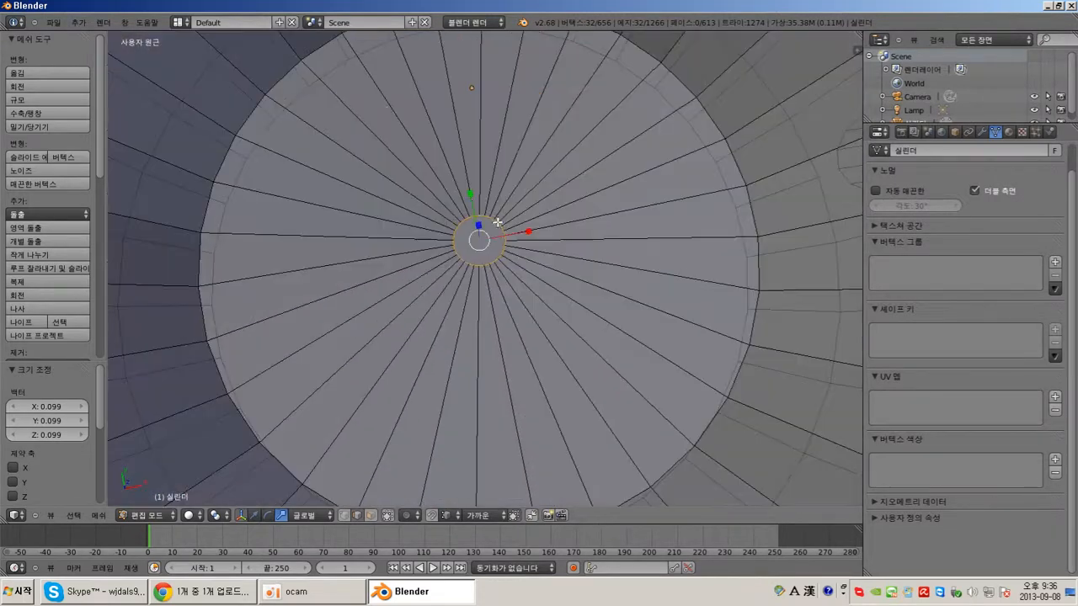
middle_drag(497, 222, 510, 296)
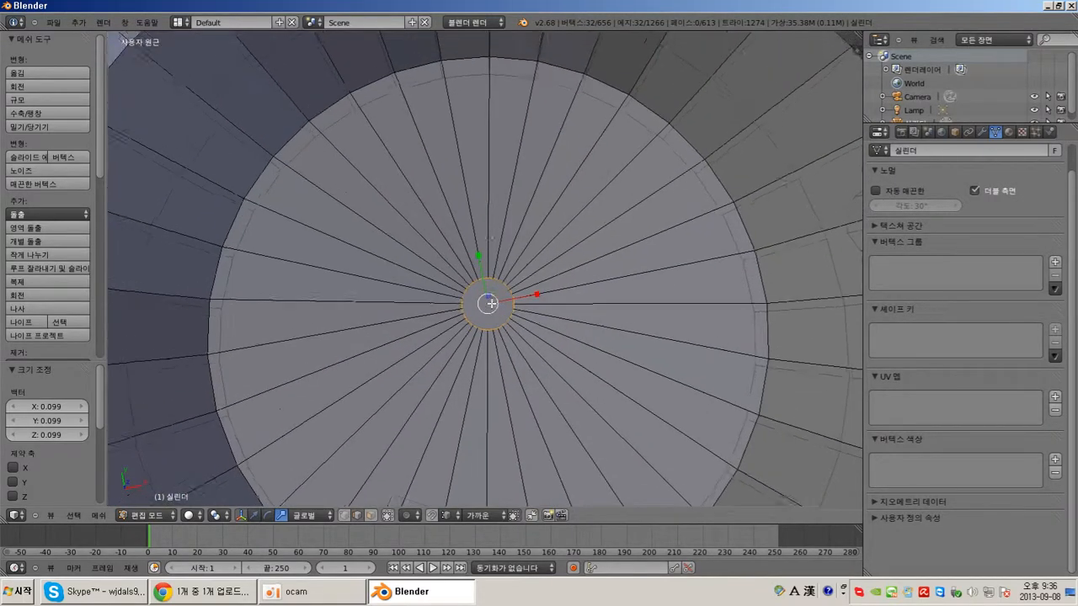
scroll(482, 253, down, 4)
scroll(491, 301, up, 3)
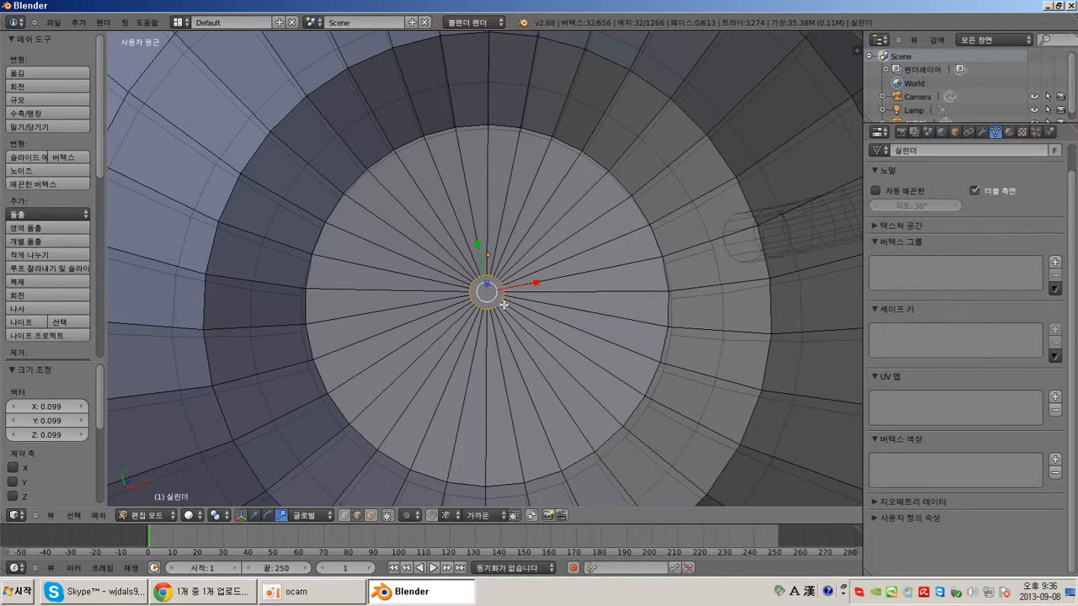
Step: Try filling the small centre loop with a face, and undo both the fill and the loop's inward scaling
key(space)
mouse_move(506, 281)
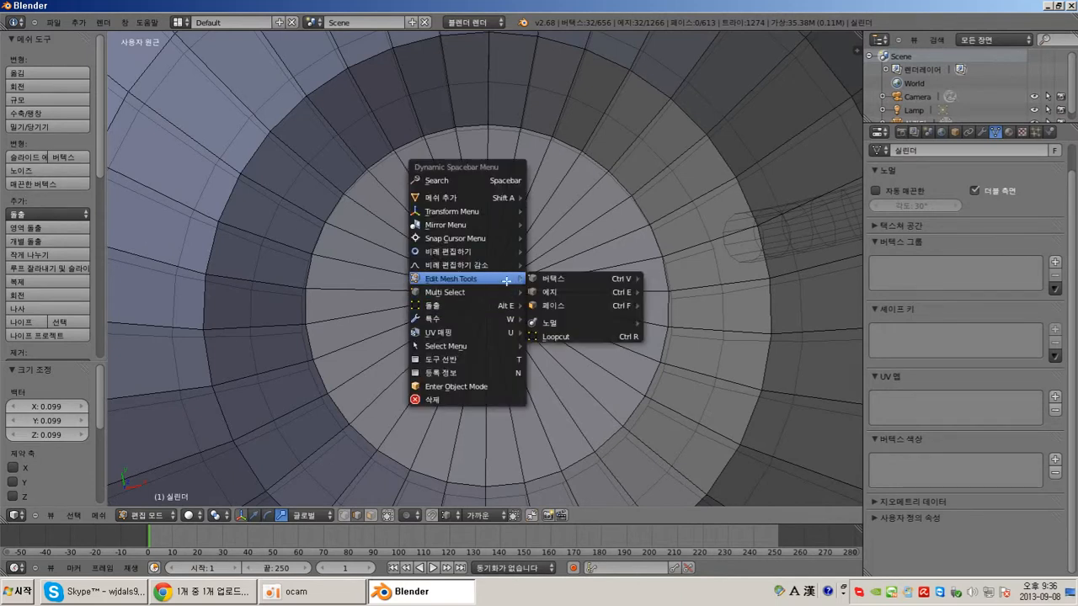
mouse_move(572, 294)
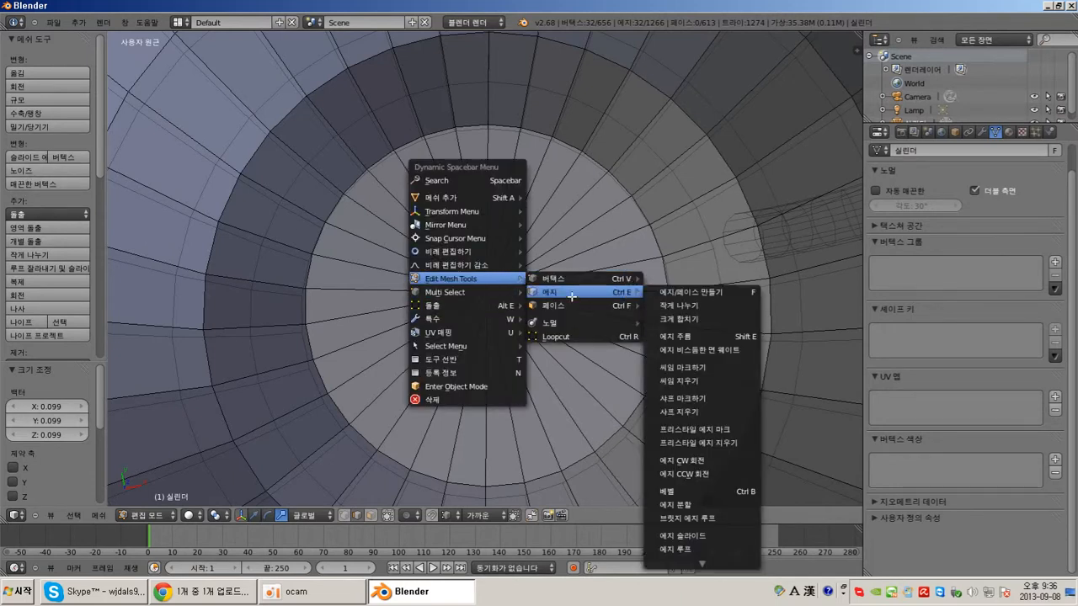
click(703, 292)
middle_drag(477, 284, 489, 302)
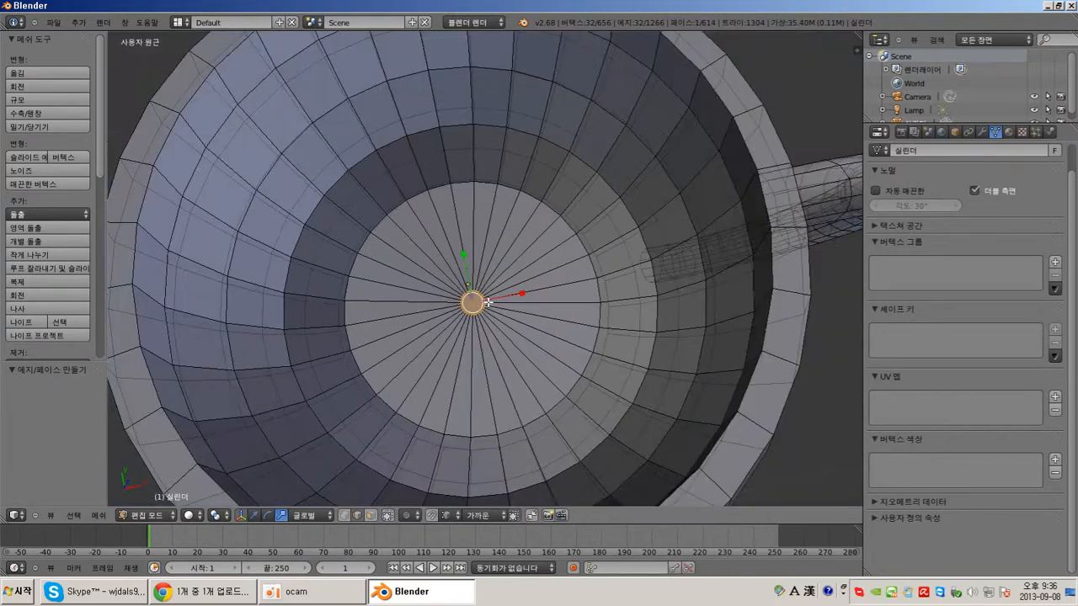
key(ctrl+z)
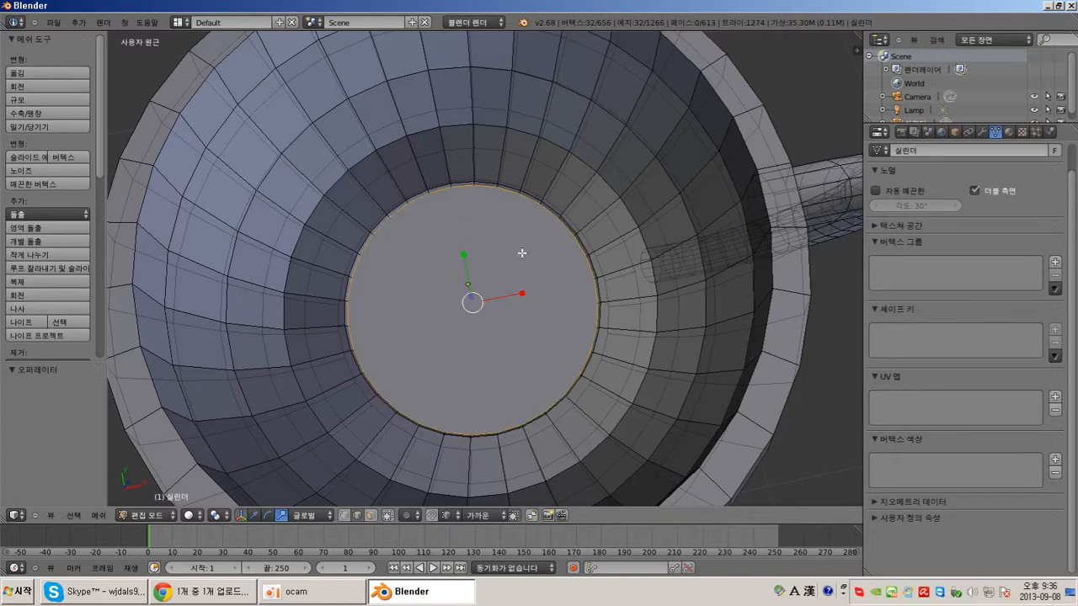
Step: Try filling the full-size floor loop with a face, and undo both the fill and the loop's last extrusion
key(f)
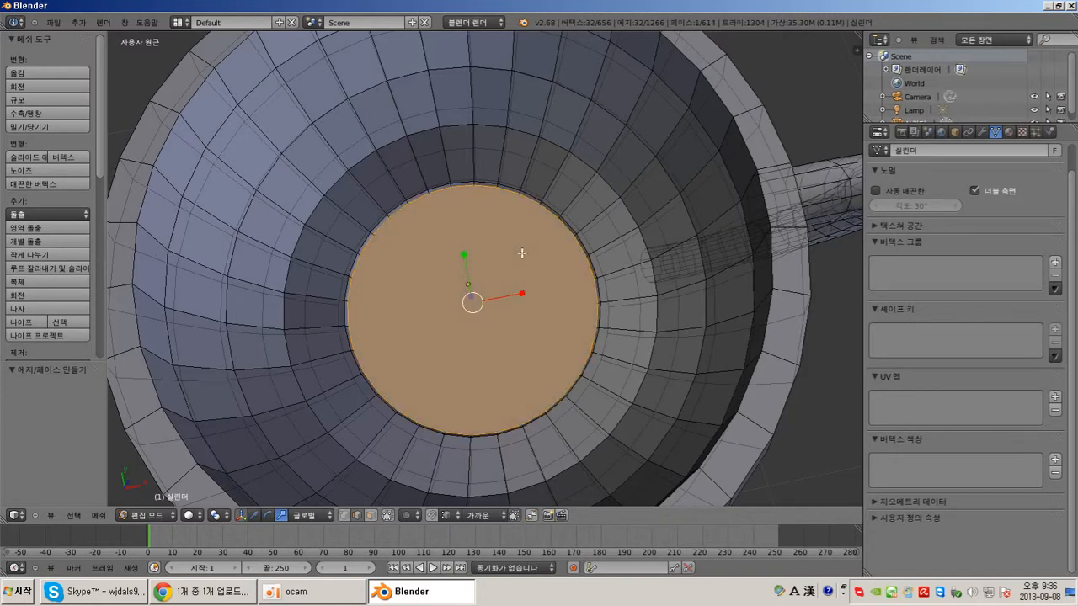
scroll(496, 260, down, 5)
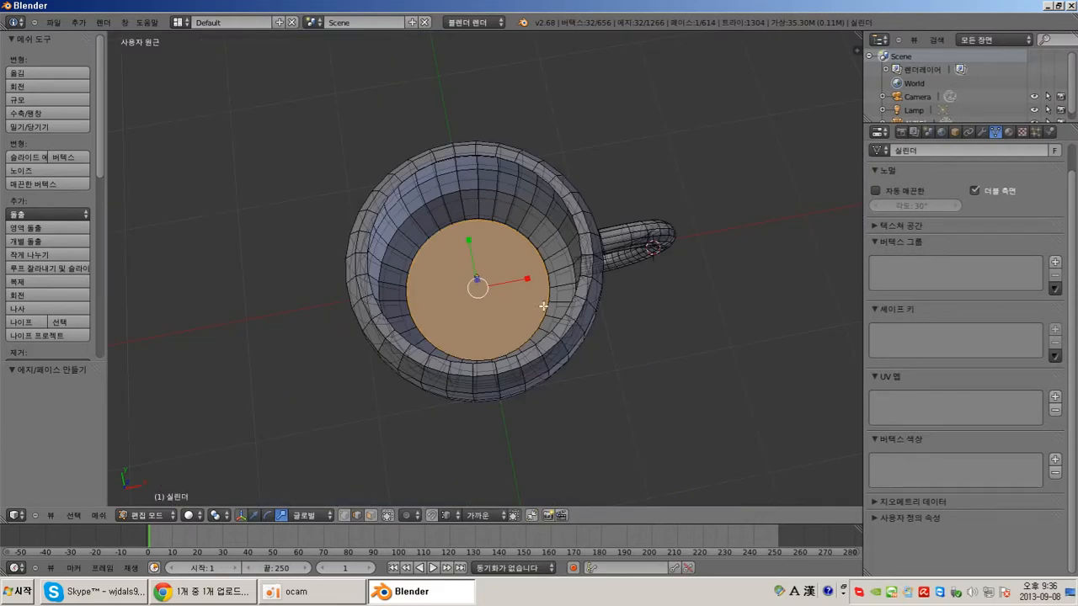
middle_drag(543, 307, 544, 212)
scroll(548, 279, up, 4)
scroll(548, 279, up, 4)
middle_drag(548, 279, 565, 325)
scroll(567, 286, up, 2)
scroll(570, 284, down, 6)
middle_drag(570, 284, 554, 309)
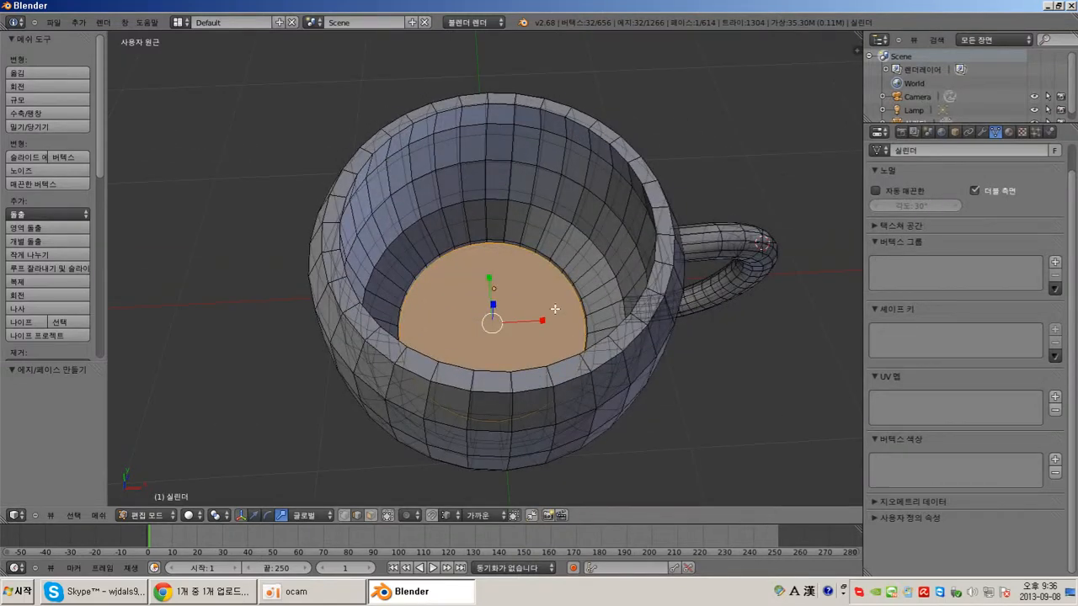
key(ctrl+z)
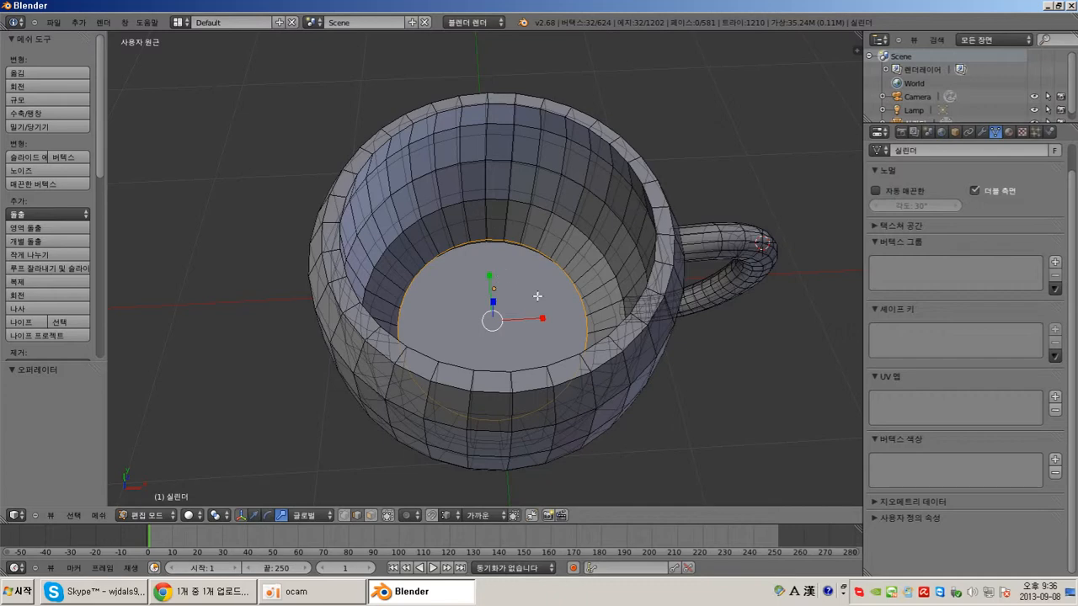
Step: Try extruding only the lowest inner loop's edges about 0.151 down along Z
middle_drag(529, 311, 529, 250)
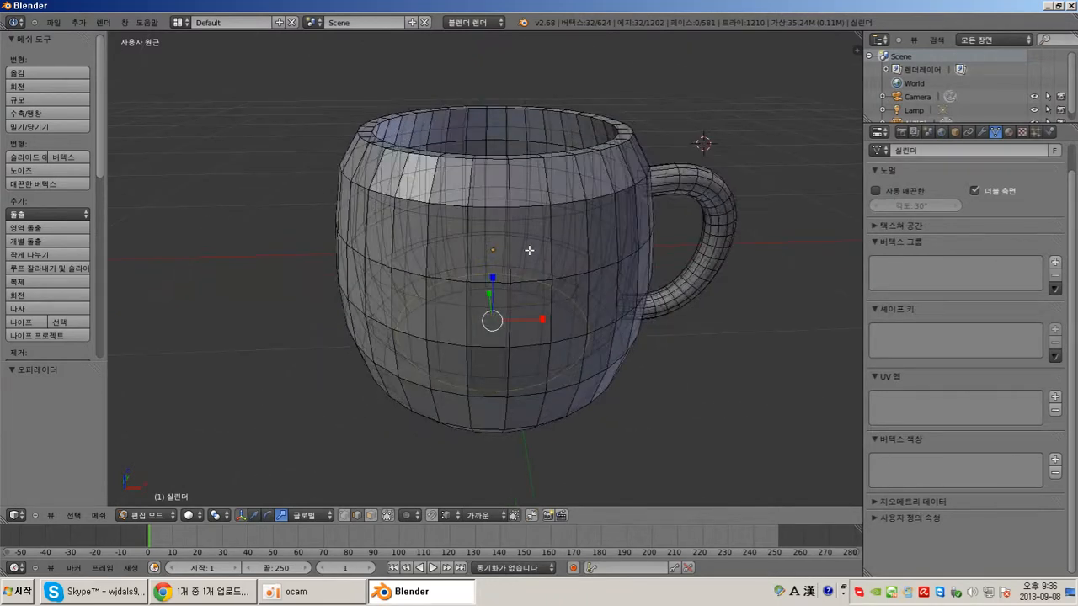
key(space)
click(547, 277)
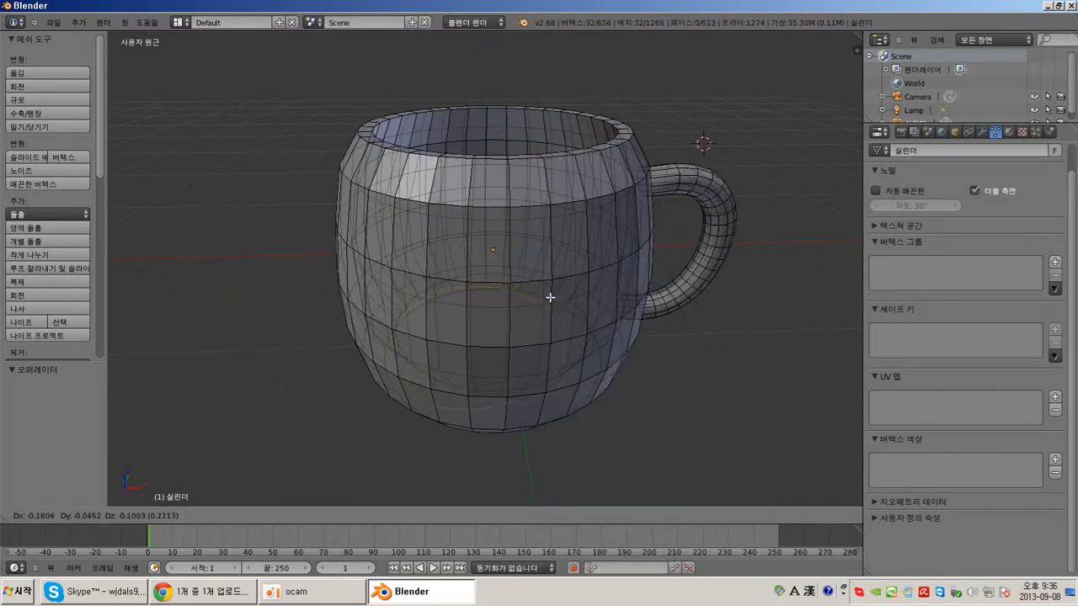
key(z)
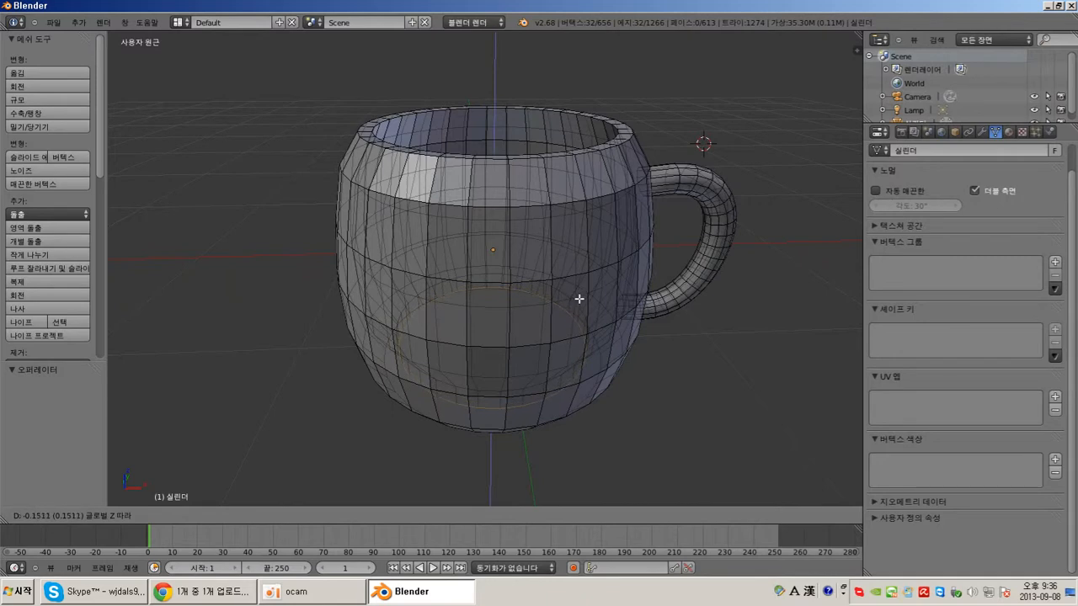
click(580, 298)
Step: Scale the lowest inner wall loop outward to about 1.179 to bring it closer to the outer wall
middle_drag(580, 300, 505, 324)
key(s)
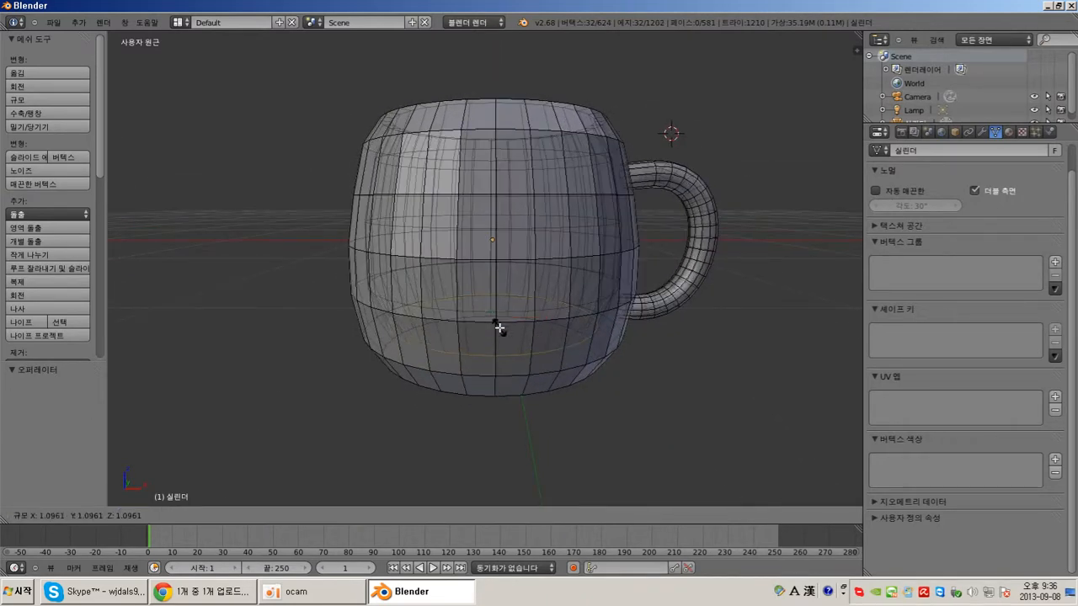
click(499, 328)
middle_drag(498, 328, 537, 392)
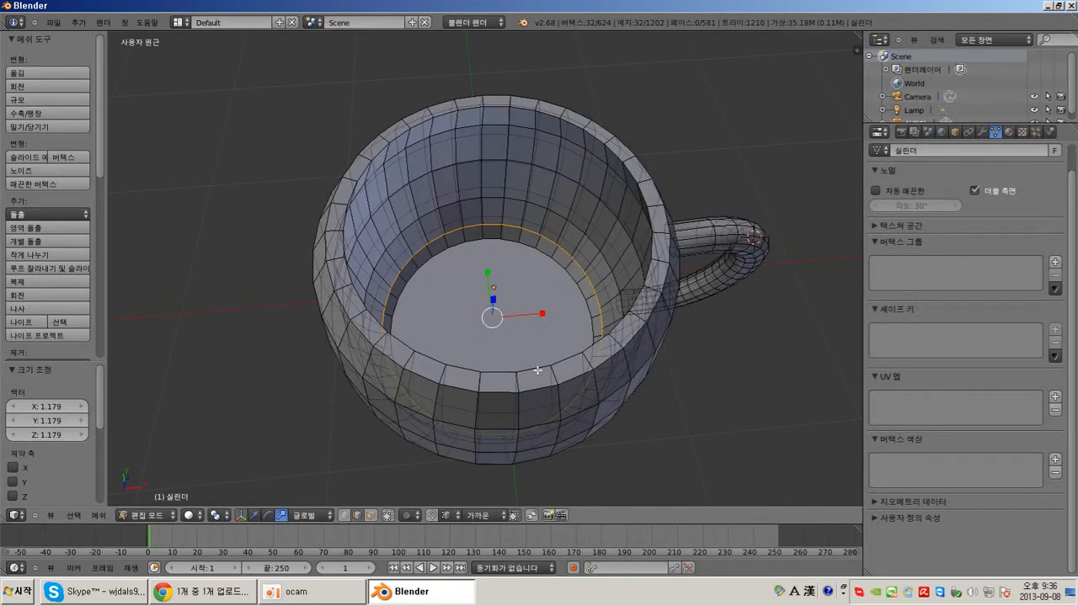
Step: Fill the lowest inner wall loop with a face to close the cup's inner floor
key(f)
mouse_move(543, 286)
middle_down()
mouse_move(533, 190)
mouse_move(545, 304)
middle_up()
middle_drag(698, 183, 581, 205)
scroll(590, 203, down, 4)
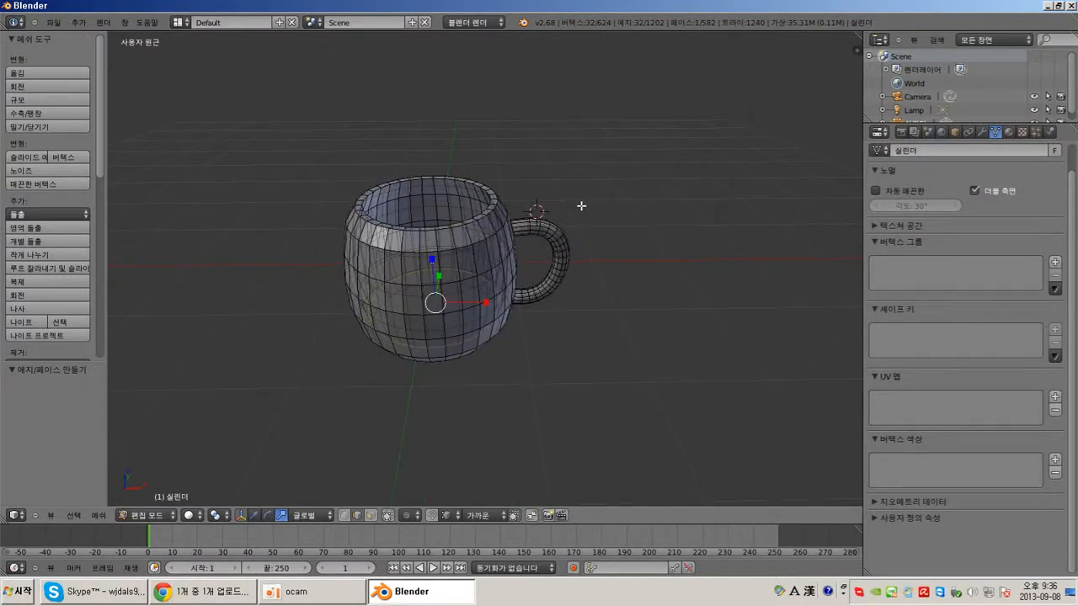
Step: Examine the handle's connection to the cup wall and the filled floor inside the cup
scroll(581, 206, up, 4)
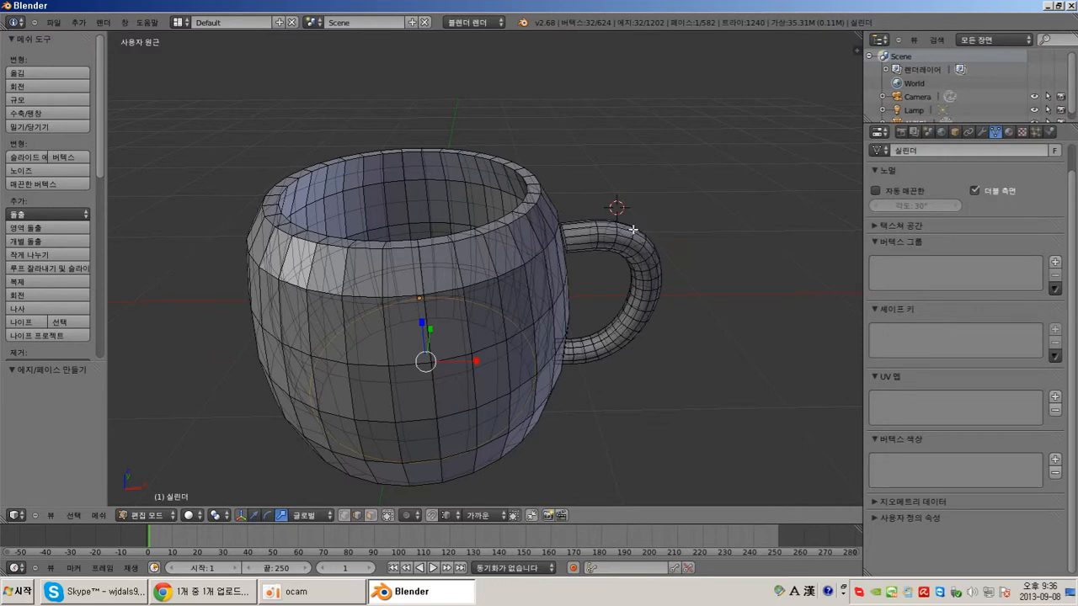
shift+middle_drag(633, 229, 602, 239)
scroll(603, 238, up, 2)
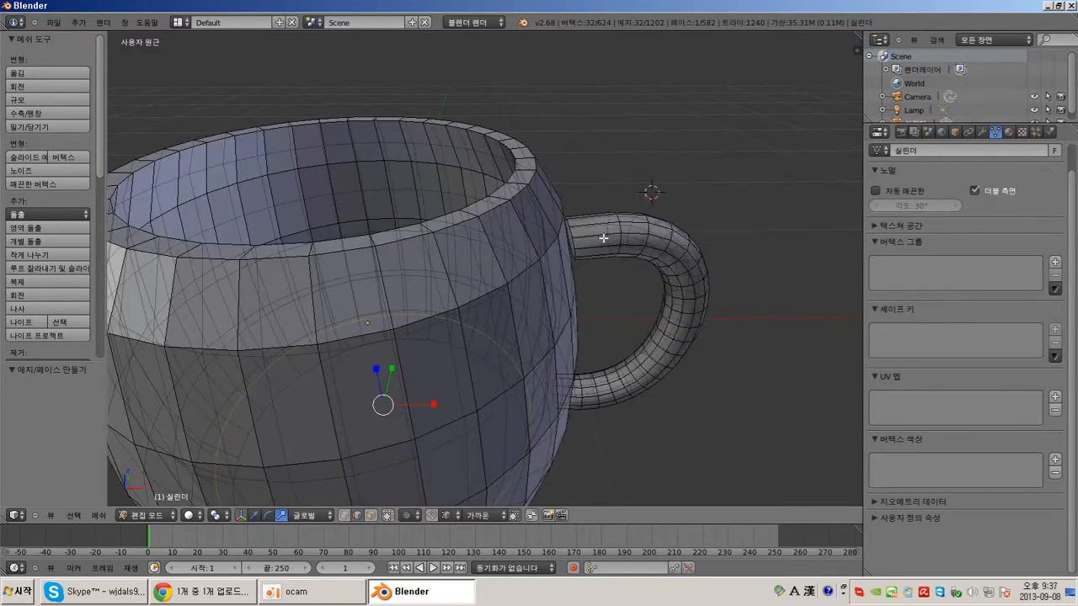
middle_drag(603, 255, 524, 282)
shift+middle_drag(524, 282, 590, 279)
scroll(556, 213, up, 3)
scroll(536, 242, down, 5)
scroll(590, 246, up, 5)
scroll(637, 267, down, 5)
scroll(661, 293, down, 2)
scroll(560, 250, up, 2)
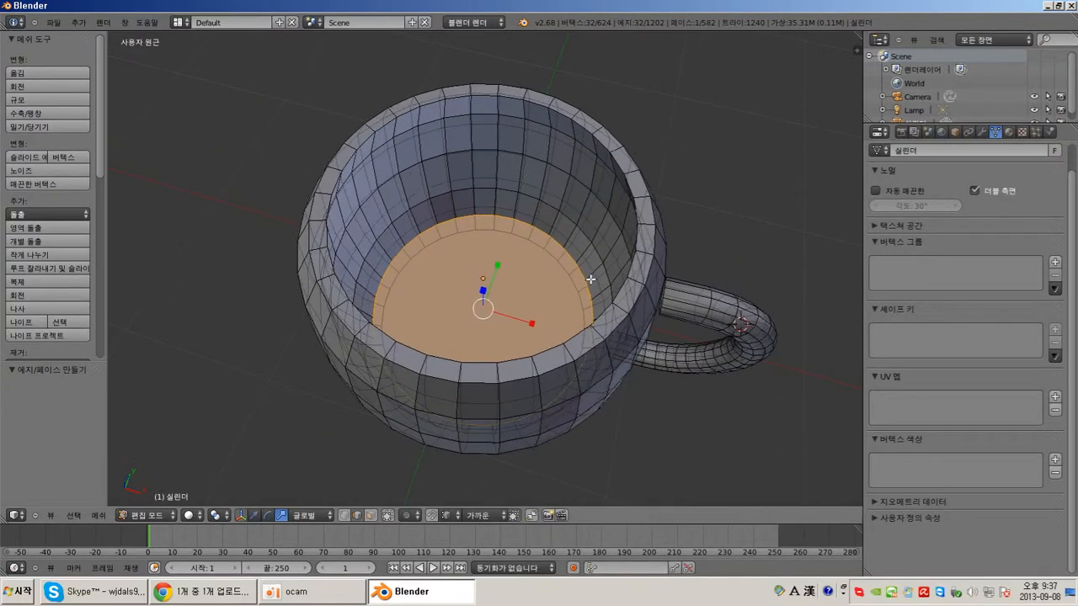